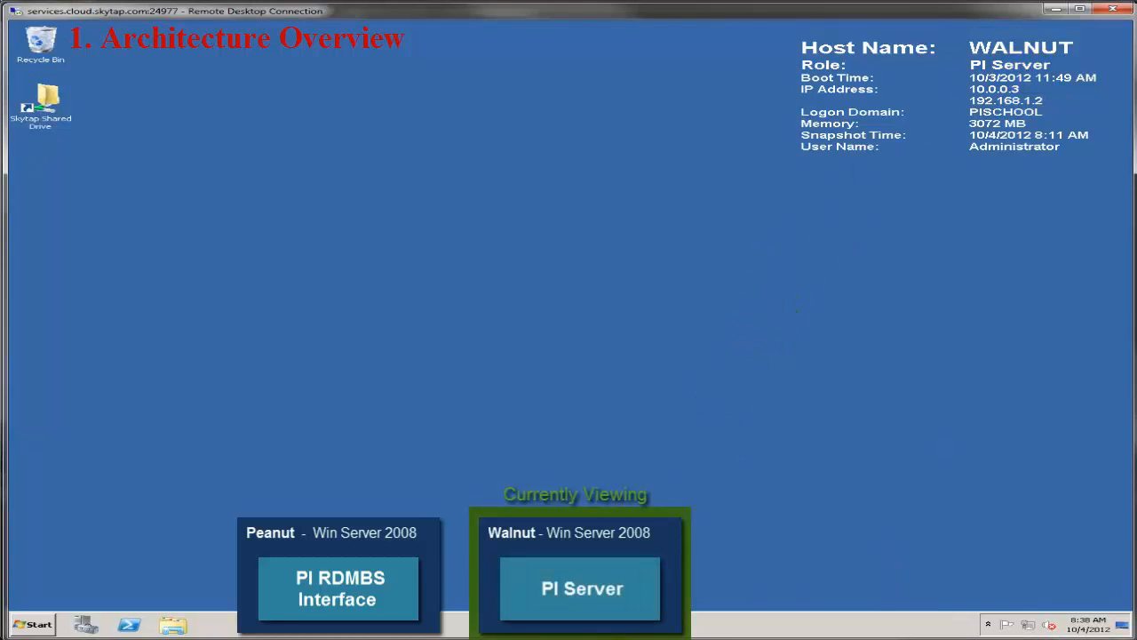
Bring up the CHESTNUT SQL Server remote desktop, followed by the PEANUT interface node's remote desktop.
left_click(613, 639)
left_click(915, 596)
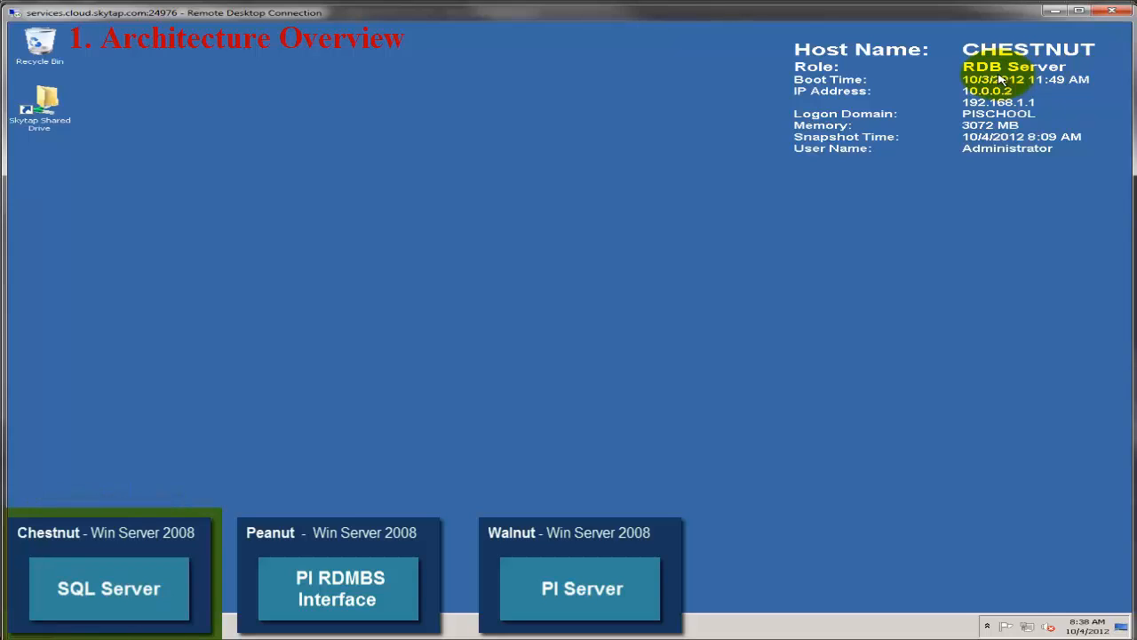
mouse_move(646, 637)
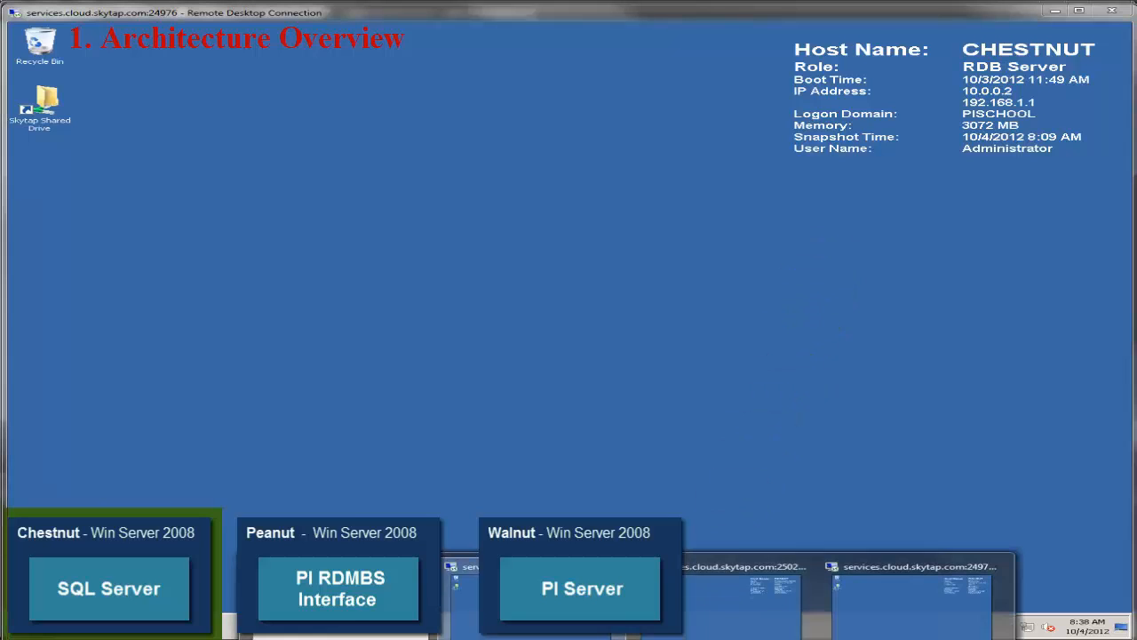
left_click(711, 618)
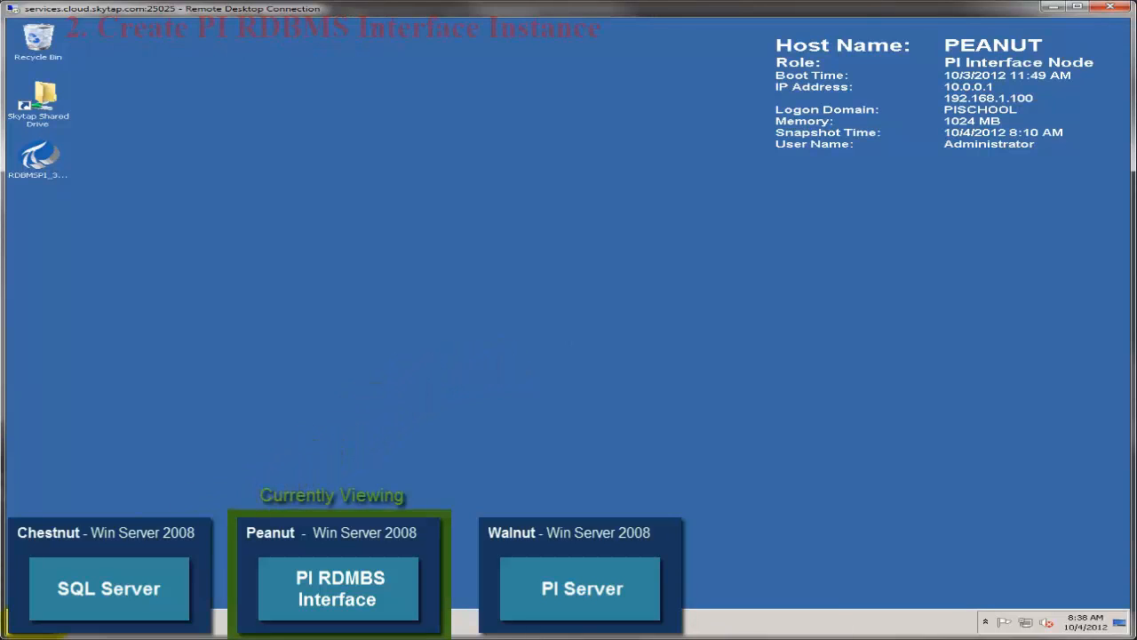
Open the PI Interface Configuration Utility on PEANUT and move its window nearer the middle of the desktop.
left_click(27, 626)
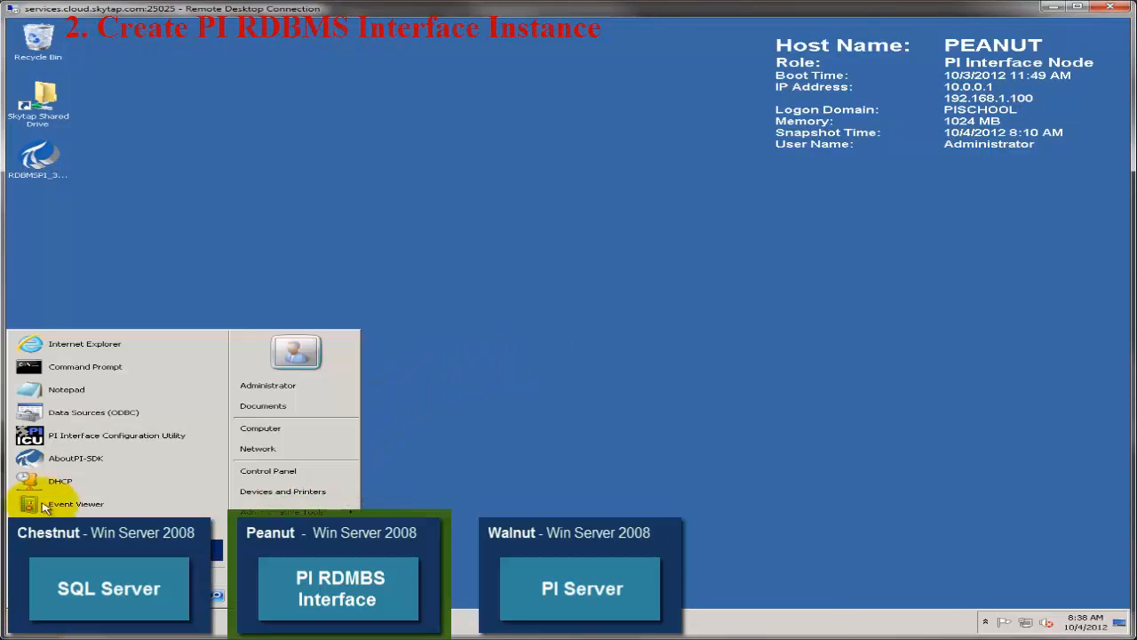
left_click(60, 436)
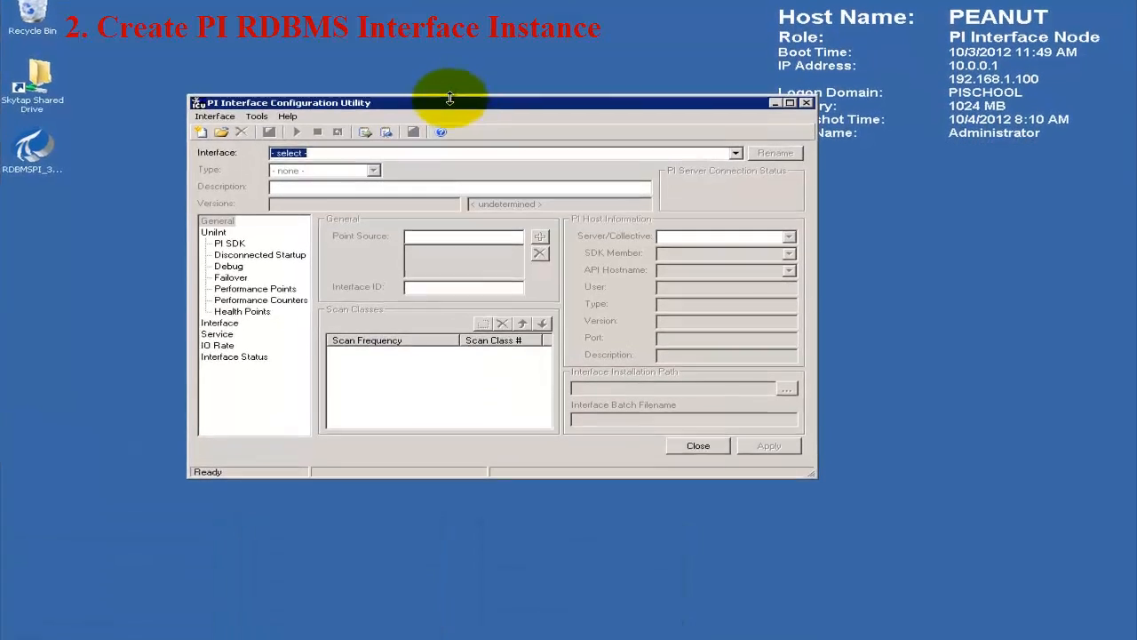
left_click_drag(451, 105, 501, 141)
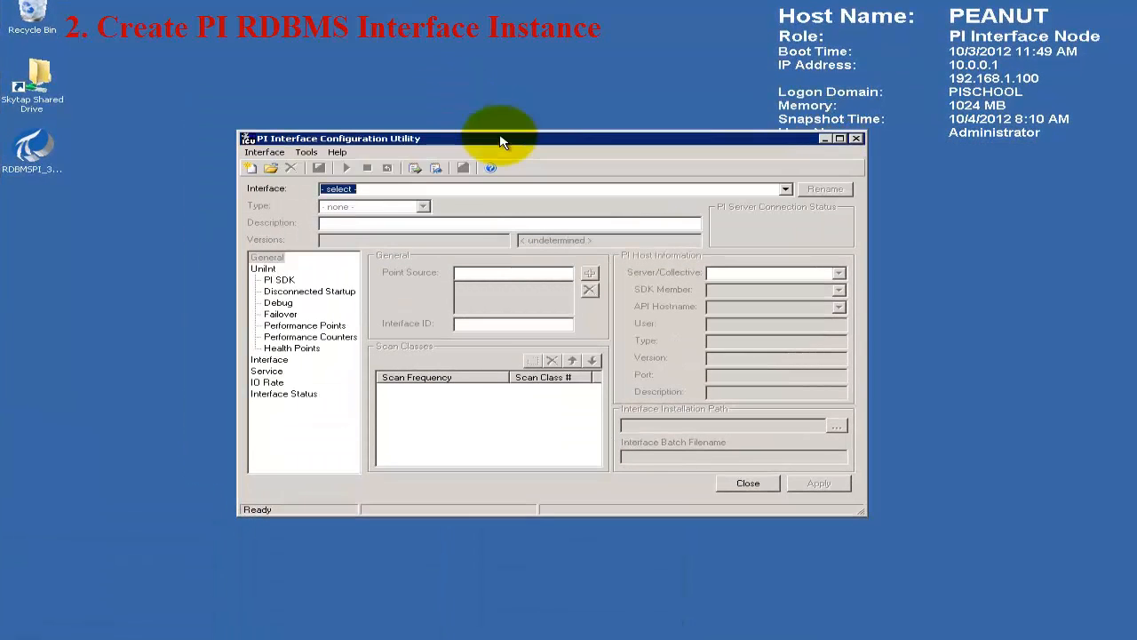
Create a Windows interface instance from the batch file RDBMSPI.bat_new with Walnut as its host PI server.
left_click(265, 153)
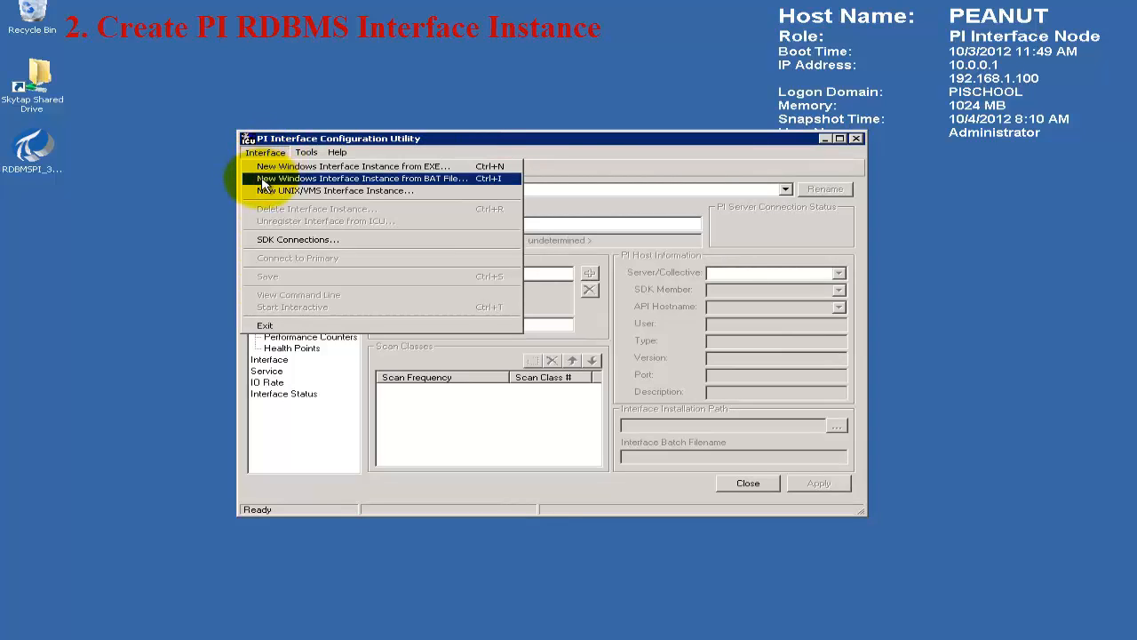
left_click(263, 180)
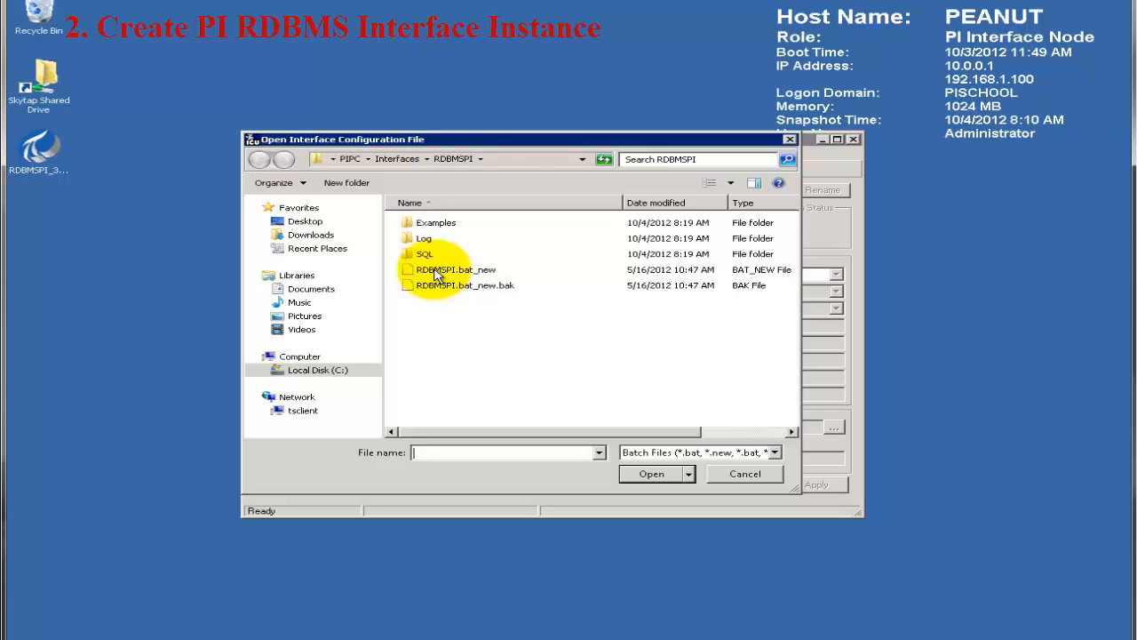
left_click(436, 276)
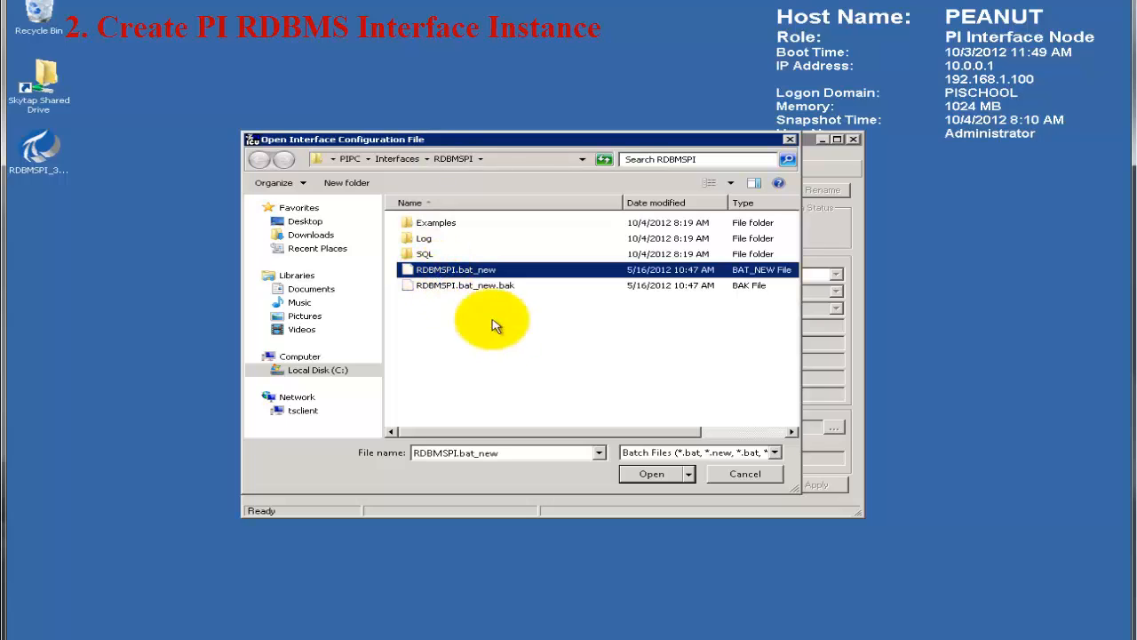
left_click(655, 480)
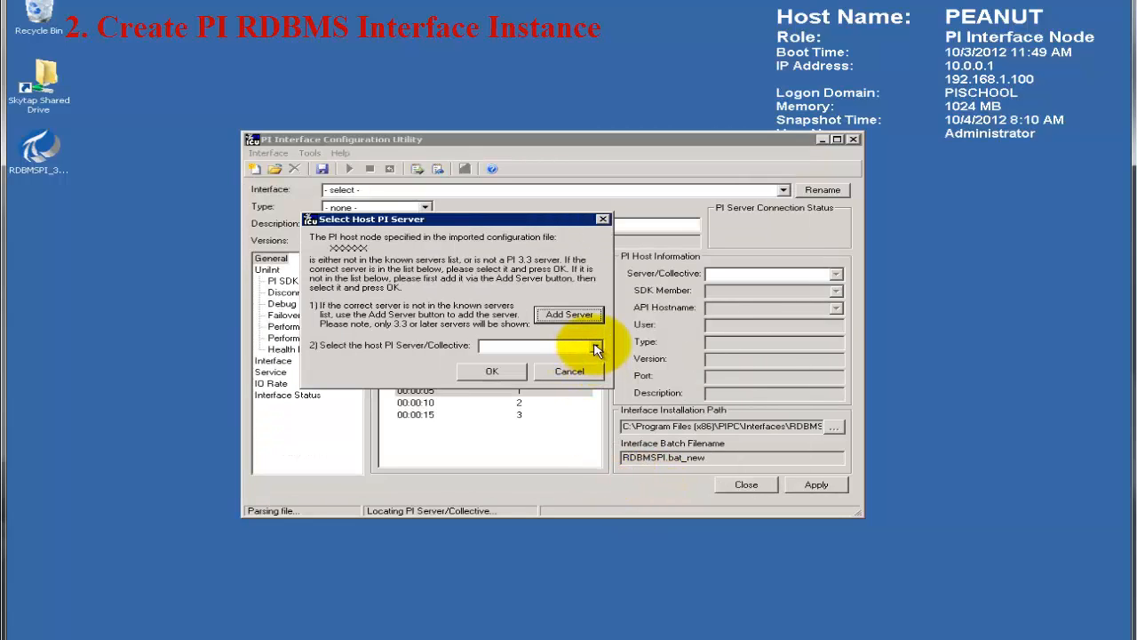
left_click(595, 347)
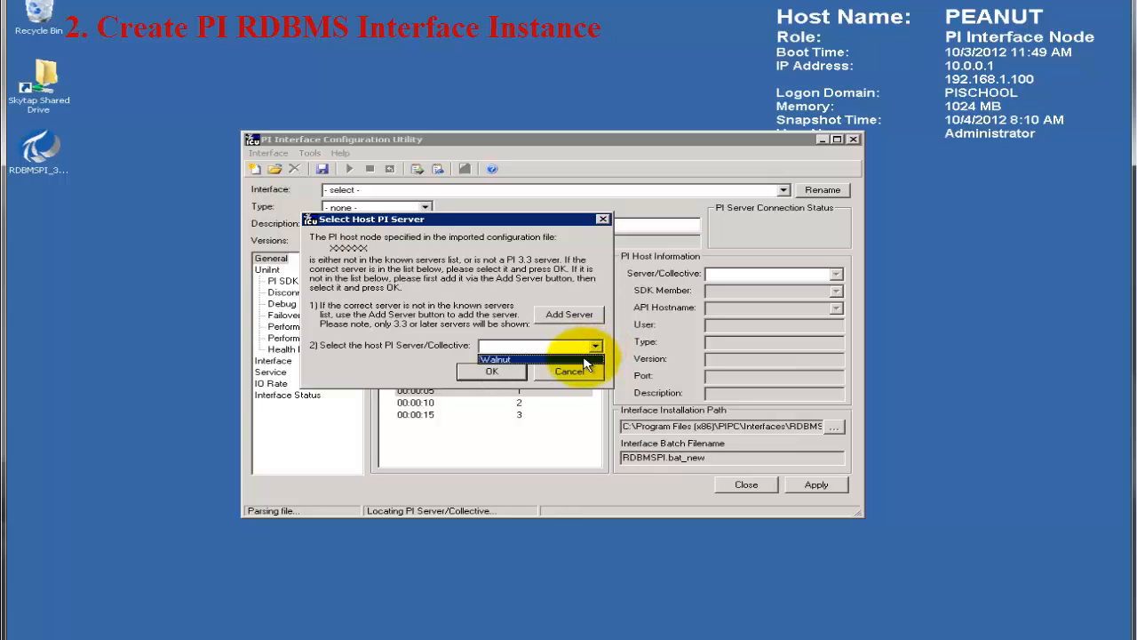
left_click(582, 359)
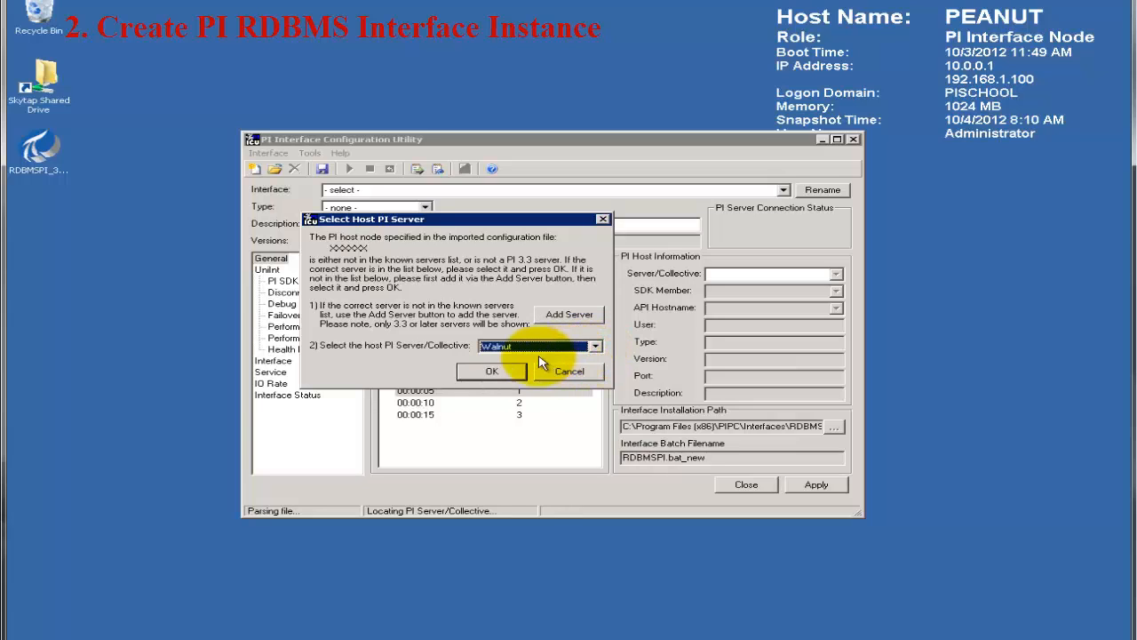
left_click(488, 375)
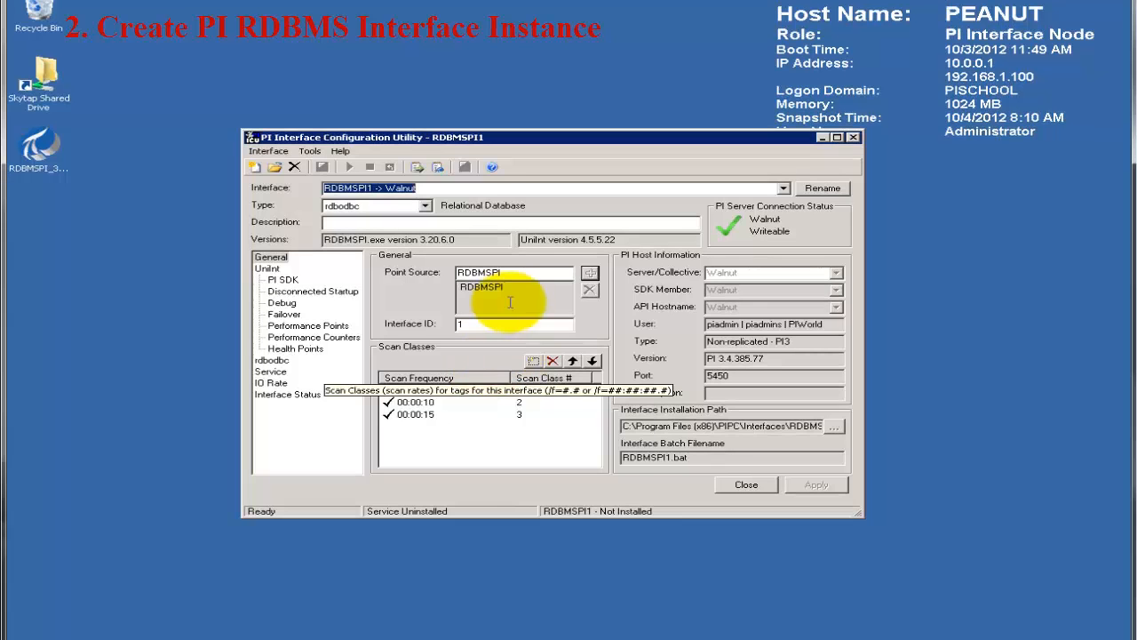
Set the RDBMSPI1 interface's point source to RDB-SQL.
left_click(512, 274)
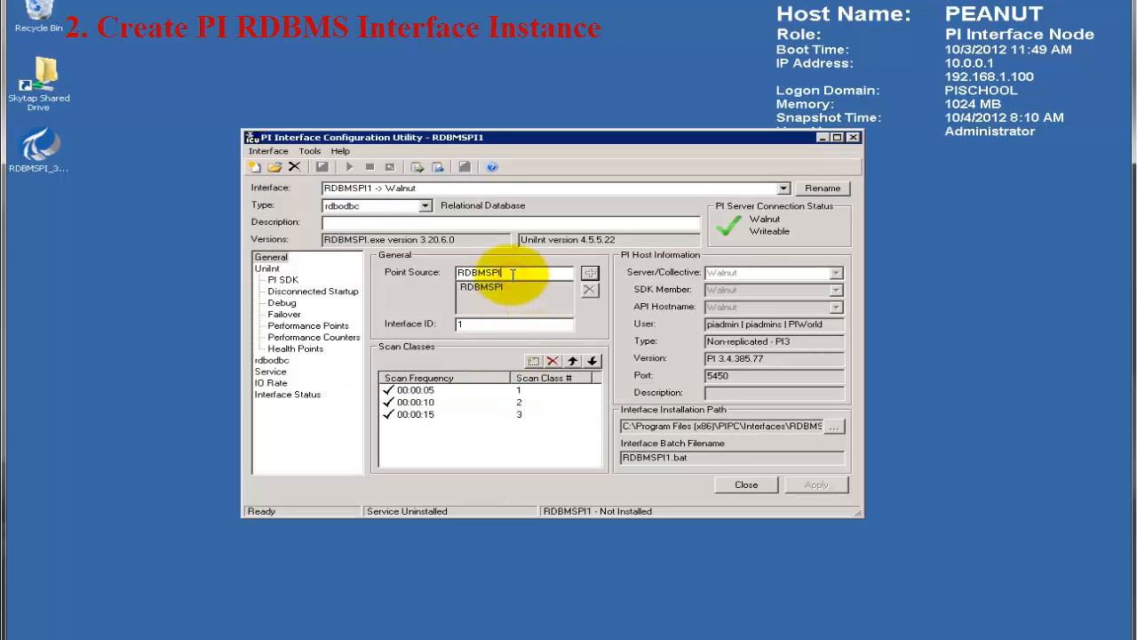
key("BackSpace")
key("BackSpace")
key("BackSpace")
key("BackSpace")
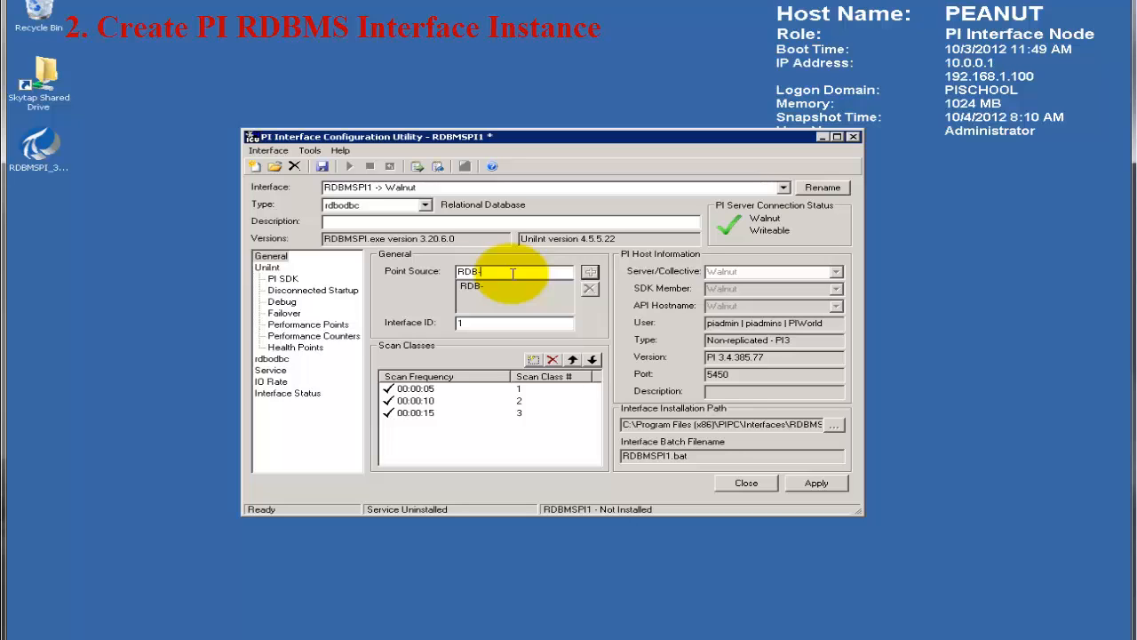
type("SQL")
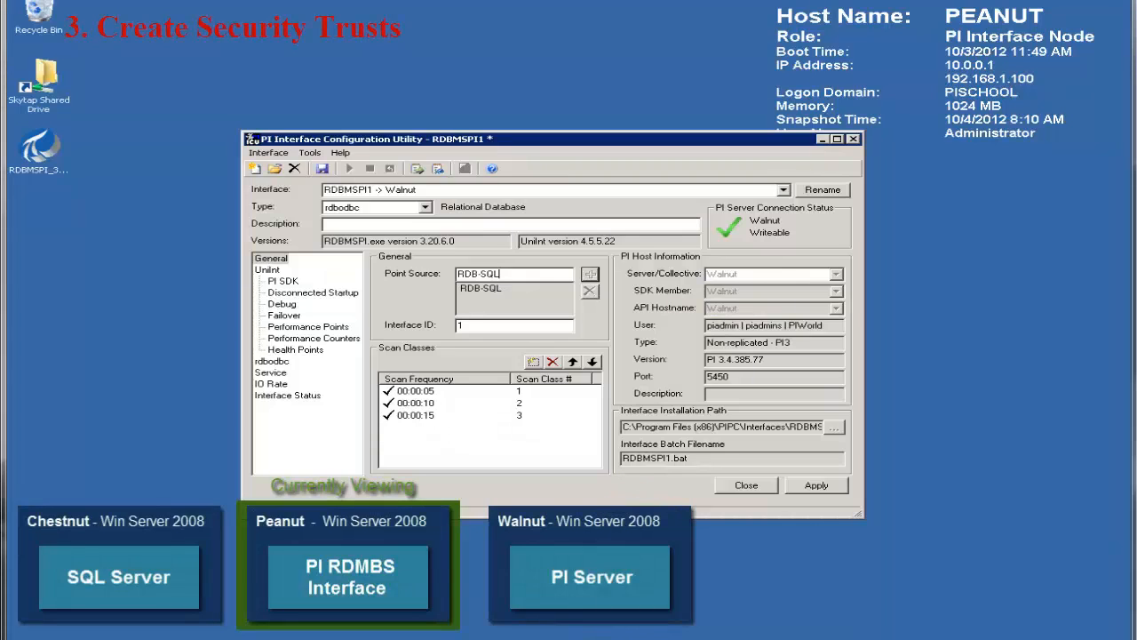
Switch to the WALNUT PI Server remote desktop and open PI System Management Tools.
mouse_move(626, 636)
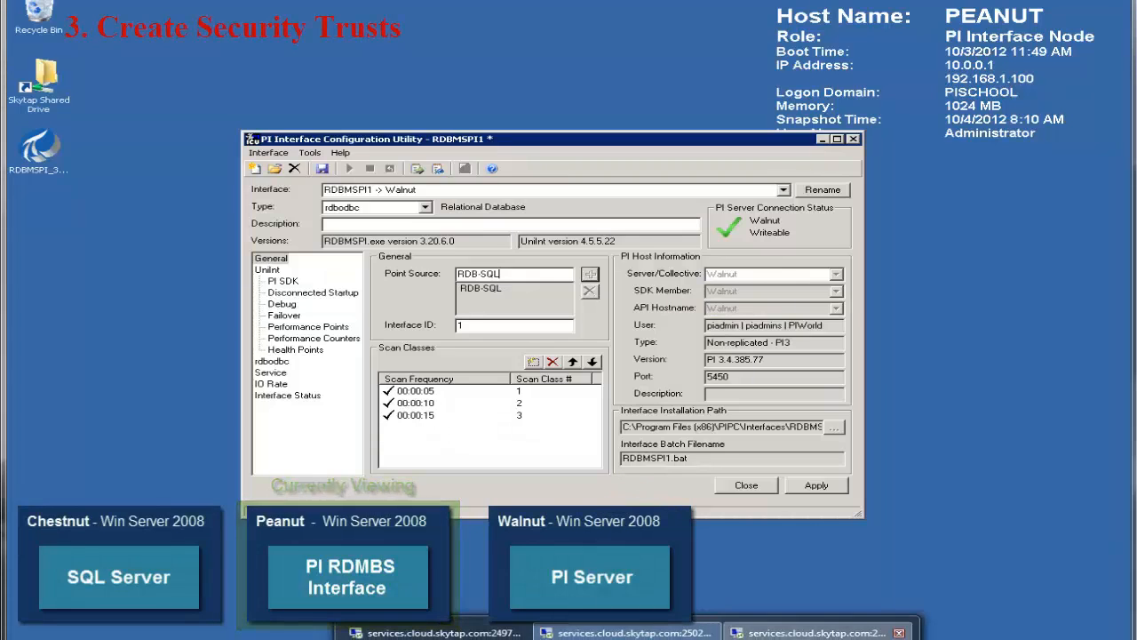
left_click(825, 633)
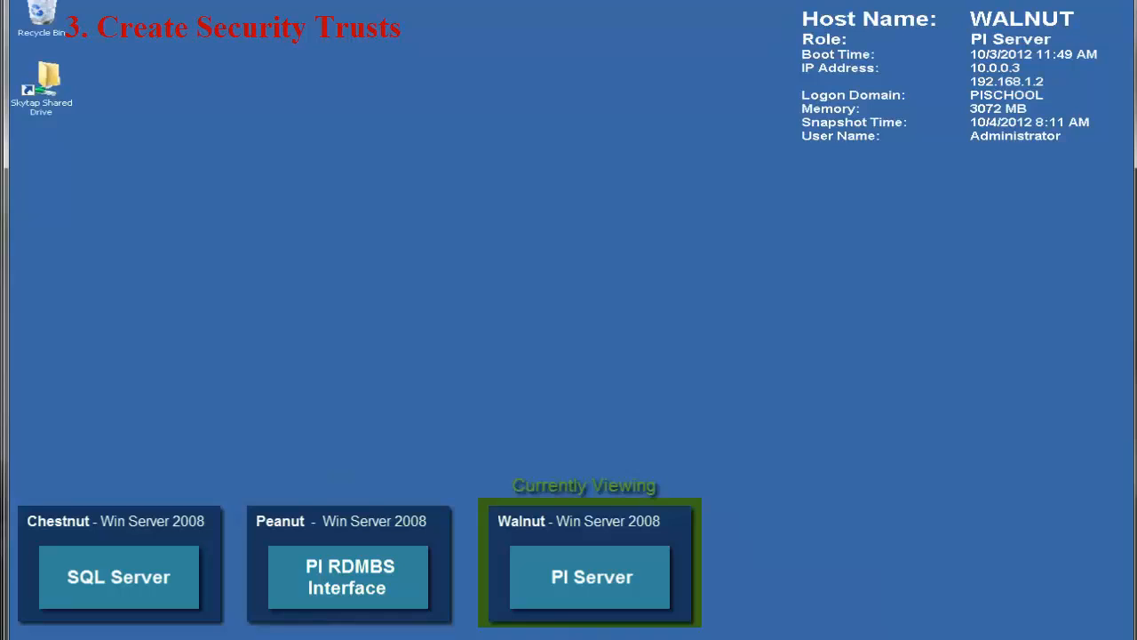
key("super")
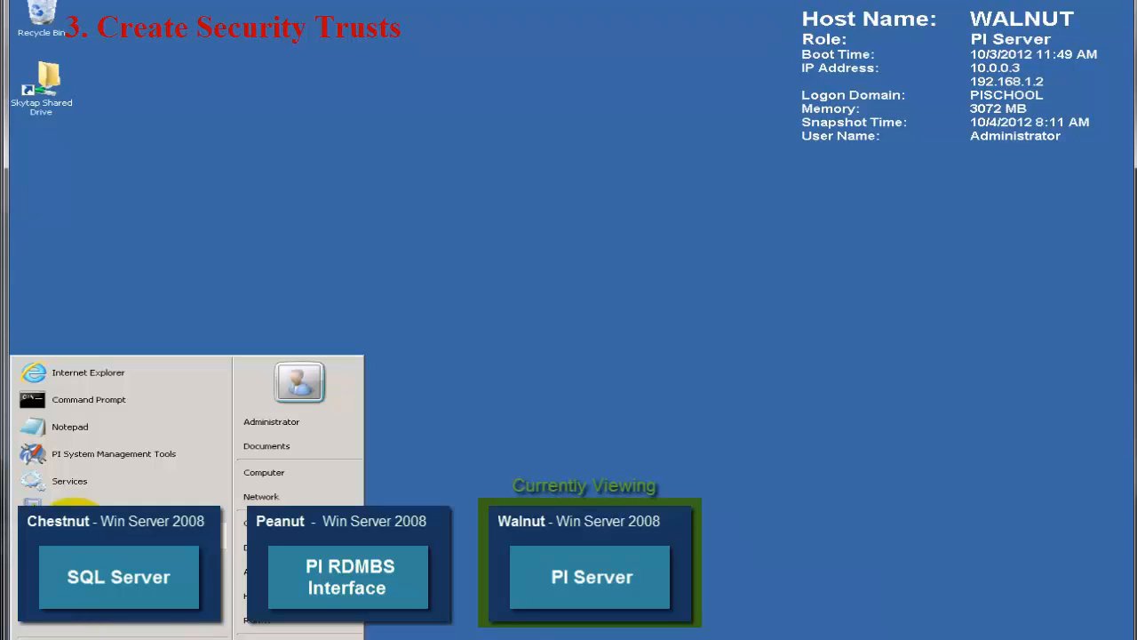
left_click(78, 454)
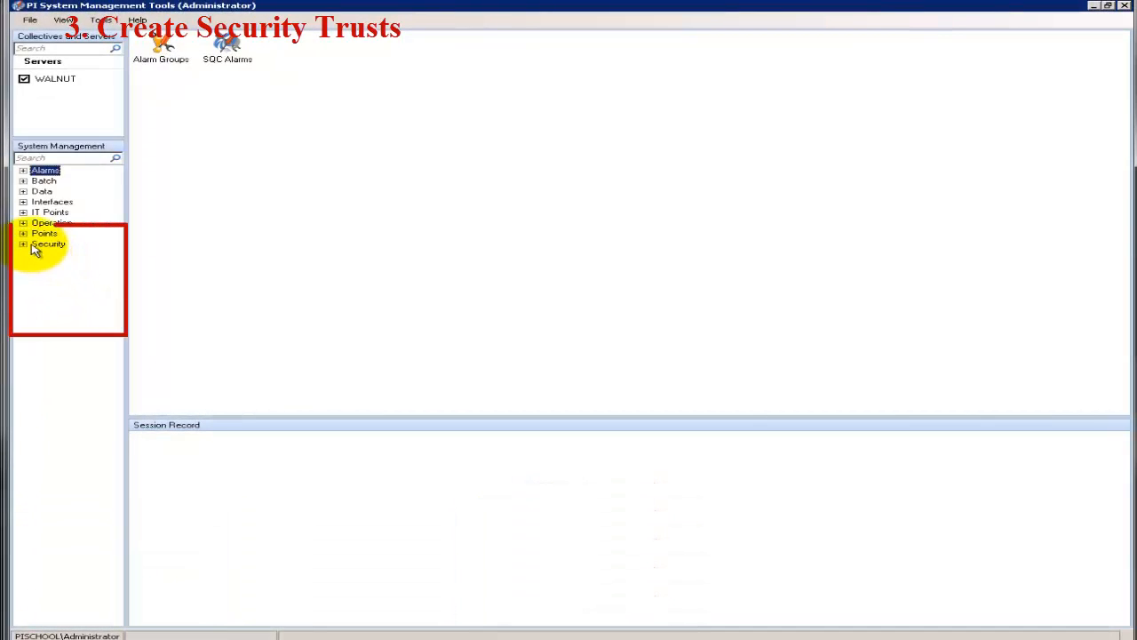
Open the list of security trusts under Mappings & Trusts and widen its Trust column.
left_click(24, 245)
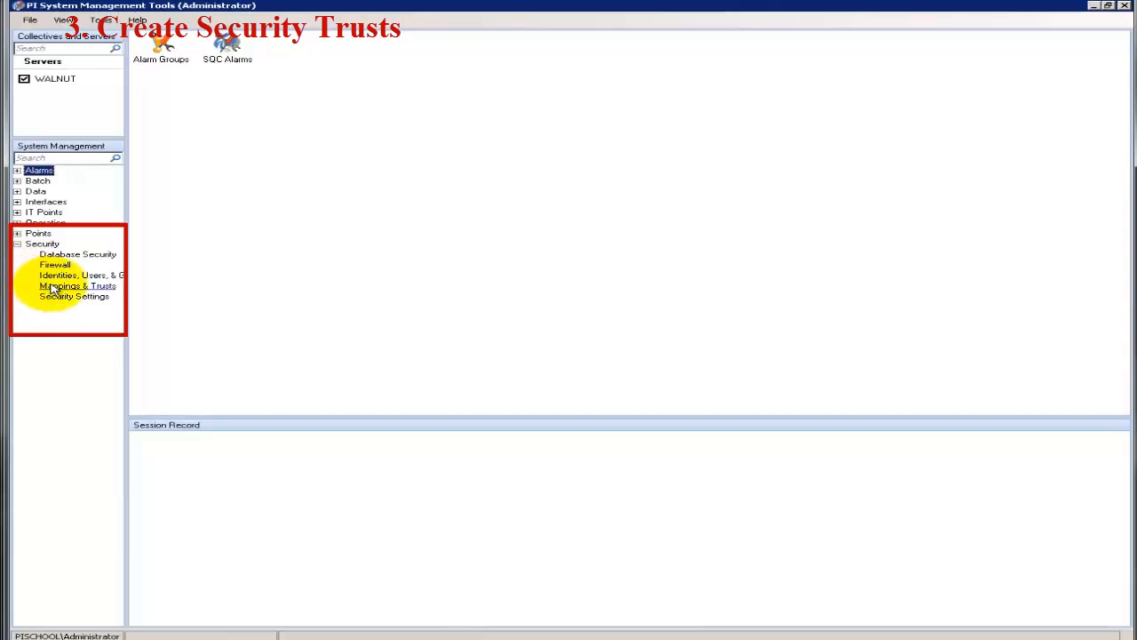
left_click(53, 286)
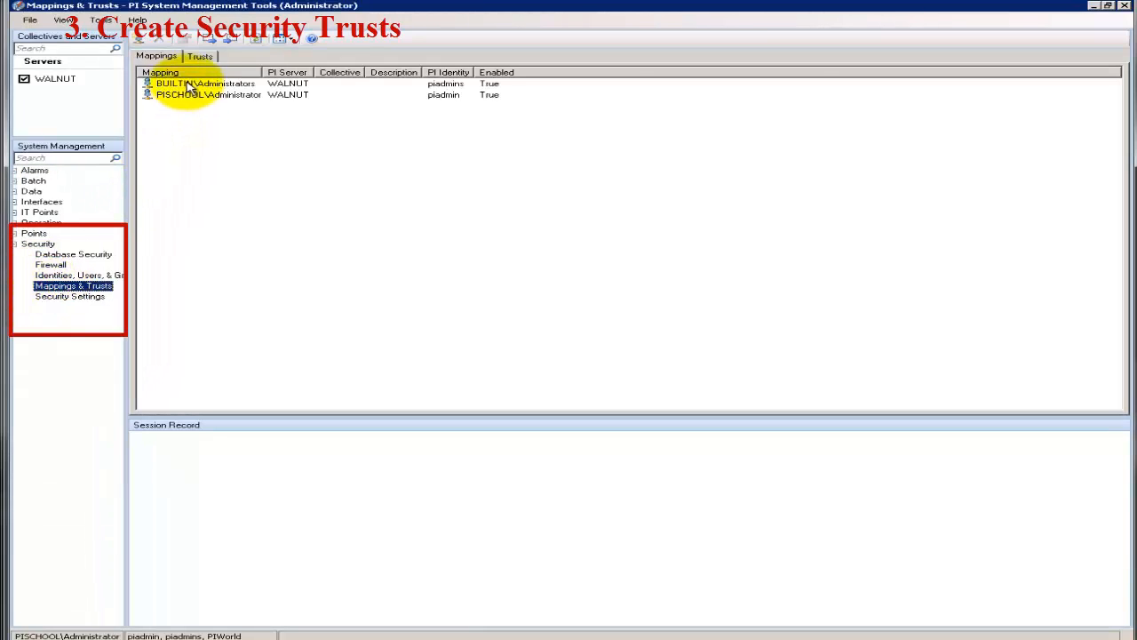
left_click(200, 57)
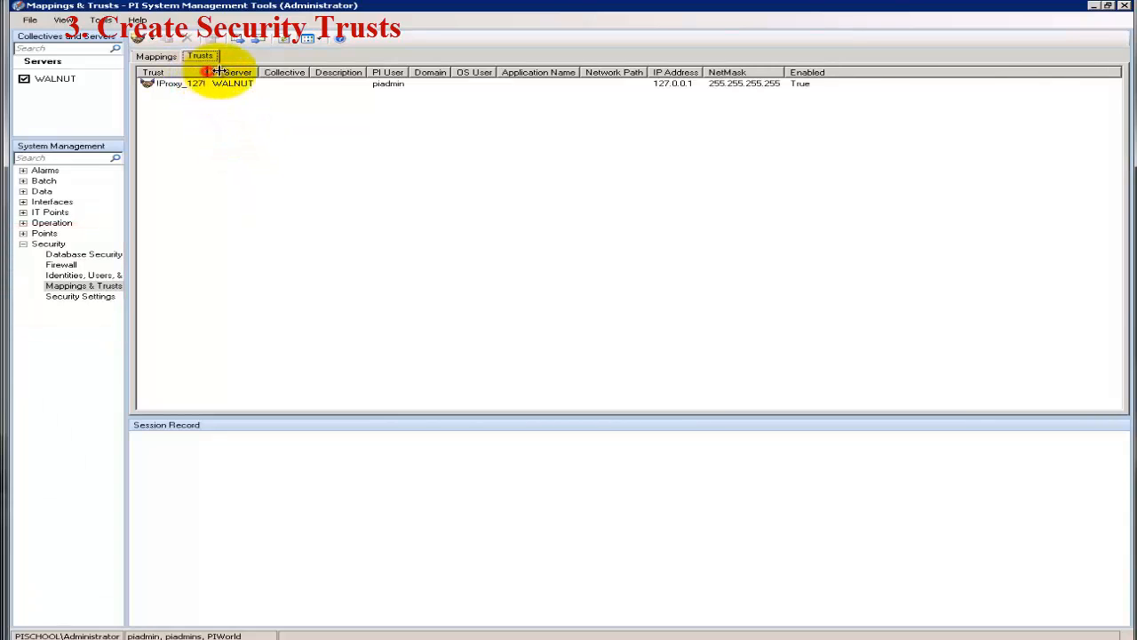
left_click_drag(210, 72, 289, 73)
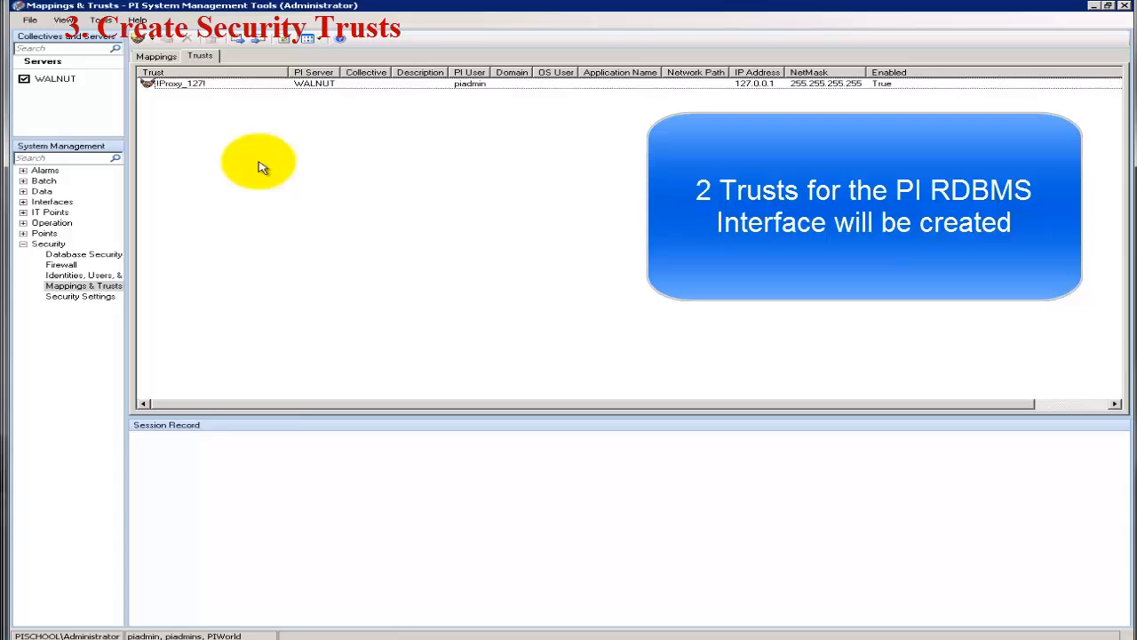
Start a new trust on server WALNUT and name it Peanut_RDBMS_API_Trust.
right_click(260, 166)
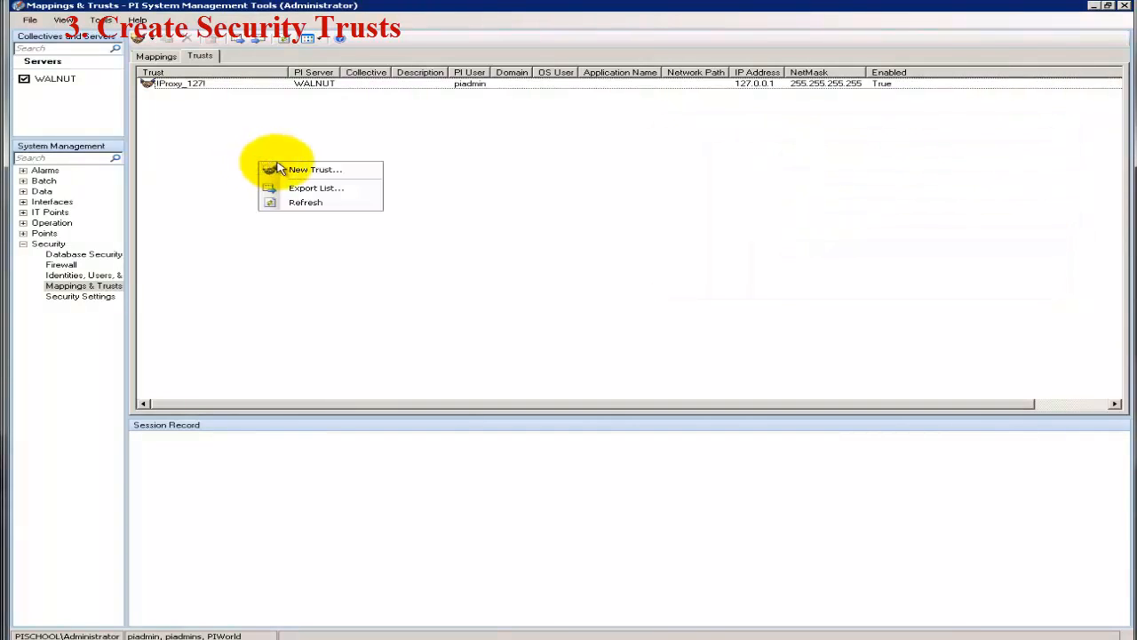
left_click(285, 169)
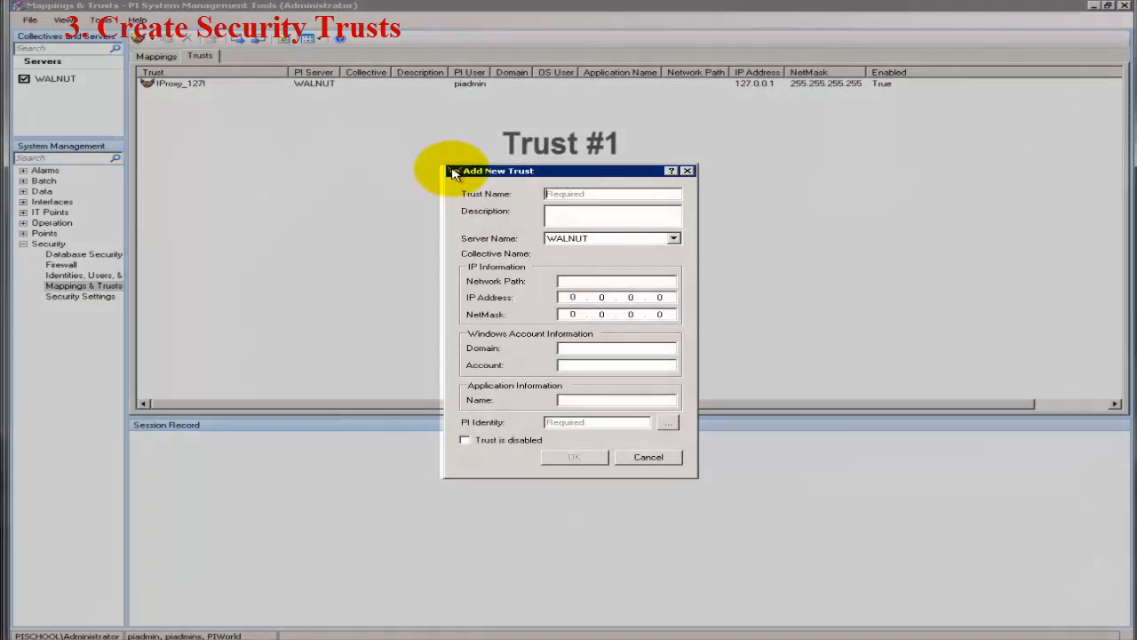
type("Pean")
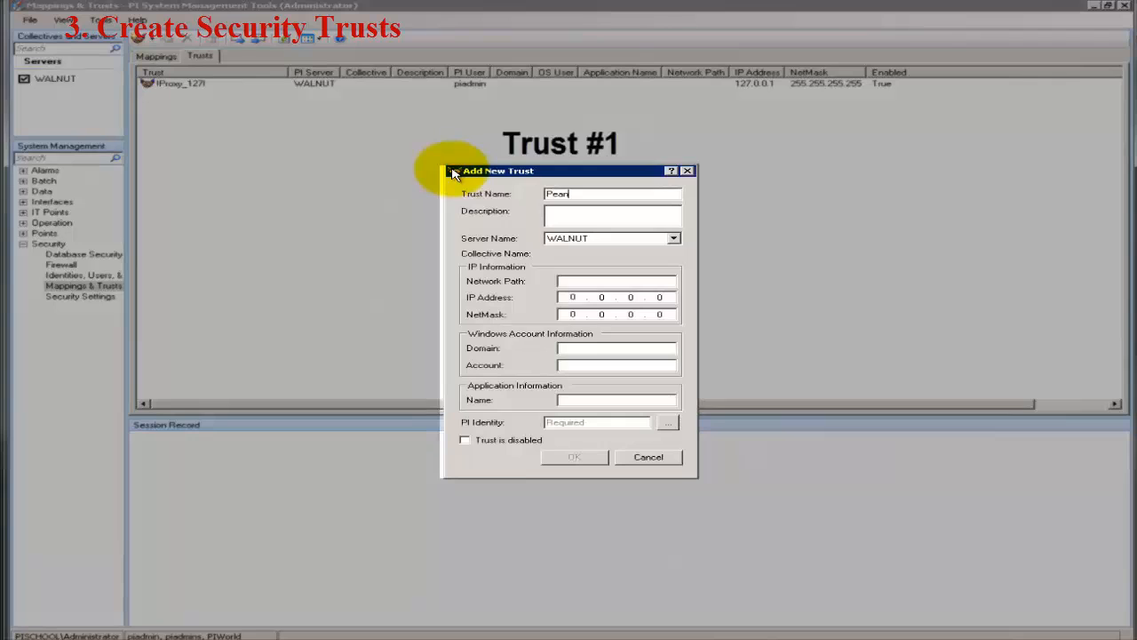
type("ut_RDBM")
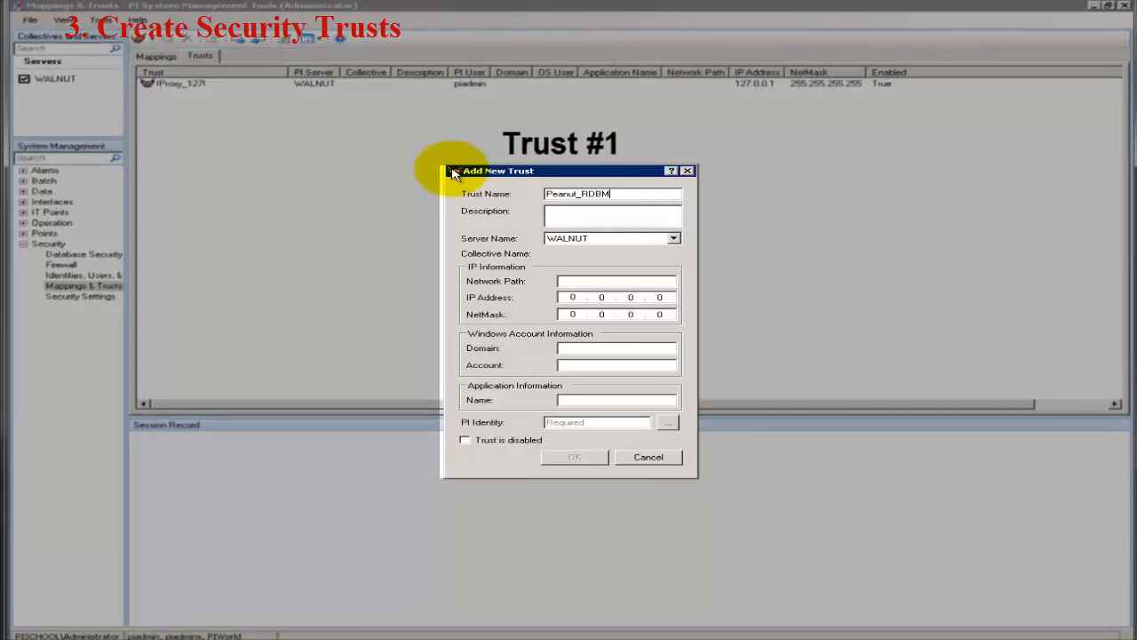
type("S_API_Trust")
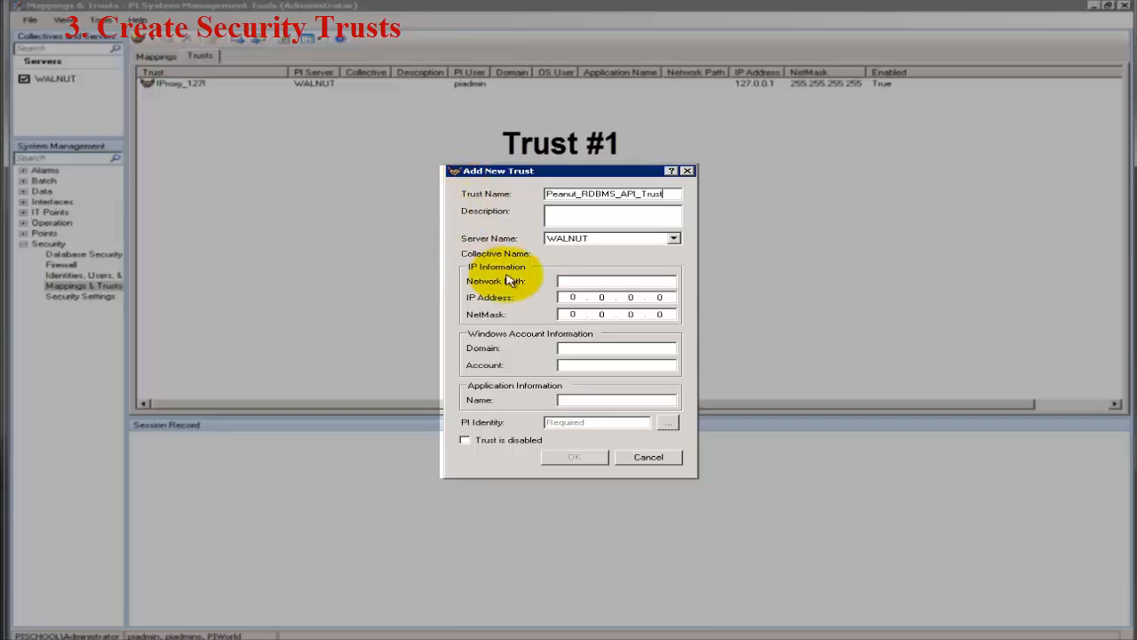
Set the new trust's network path to peanut.pischool.int and its application name to RDBME.
left_click(564, 283)
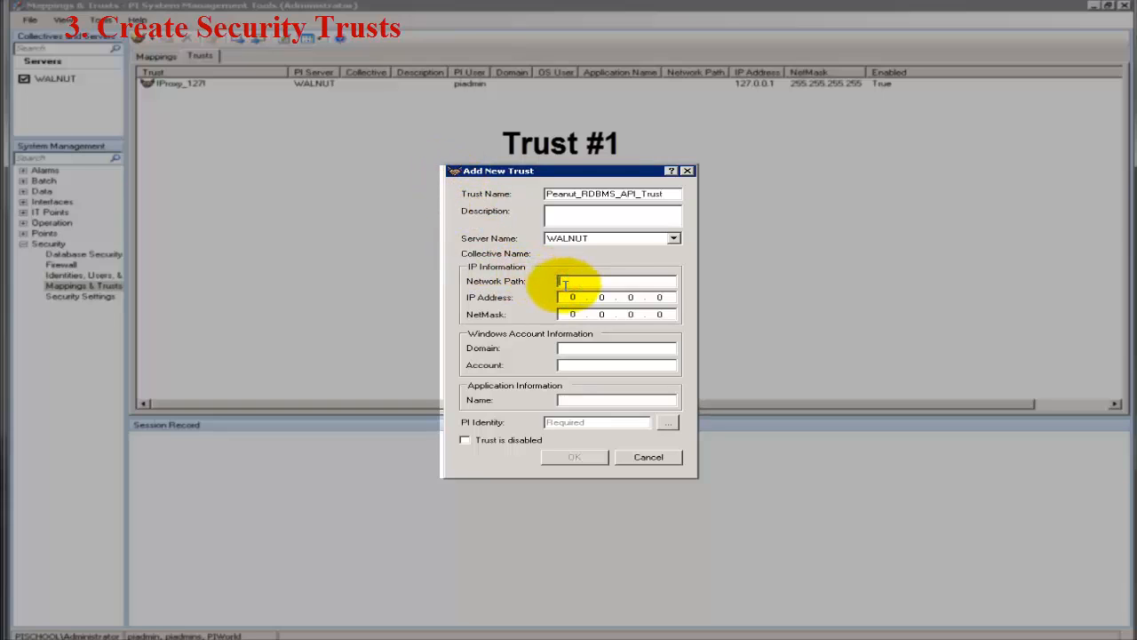
type("peanut. pischool")
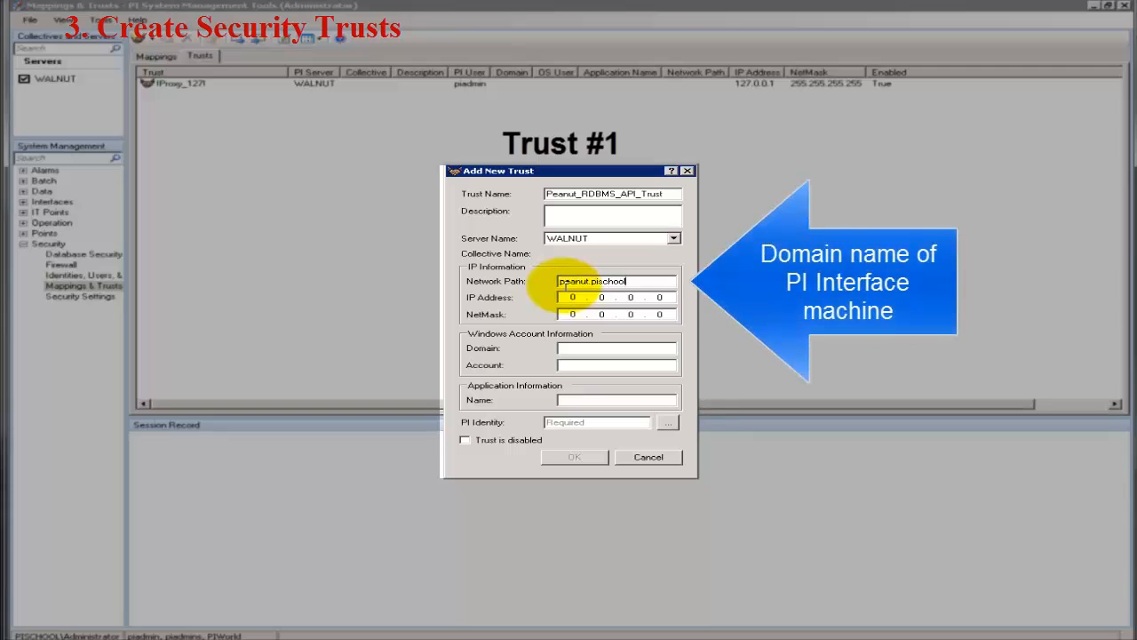
type(".int")
left_click(583, 399)
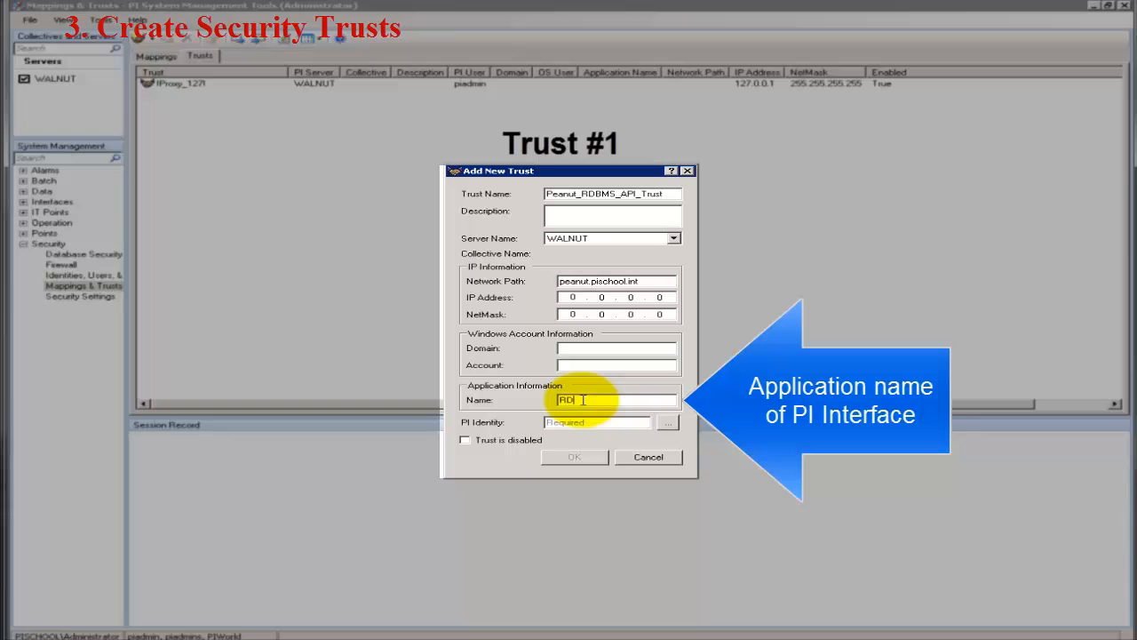
type("S")
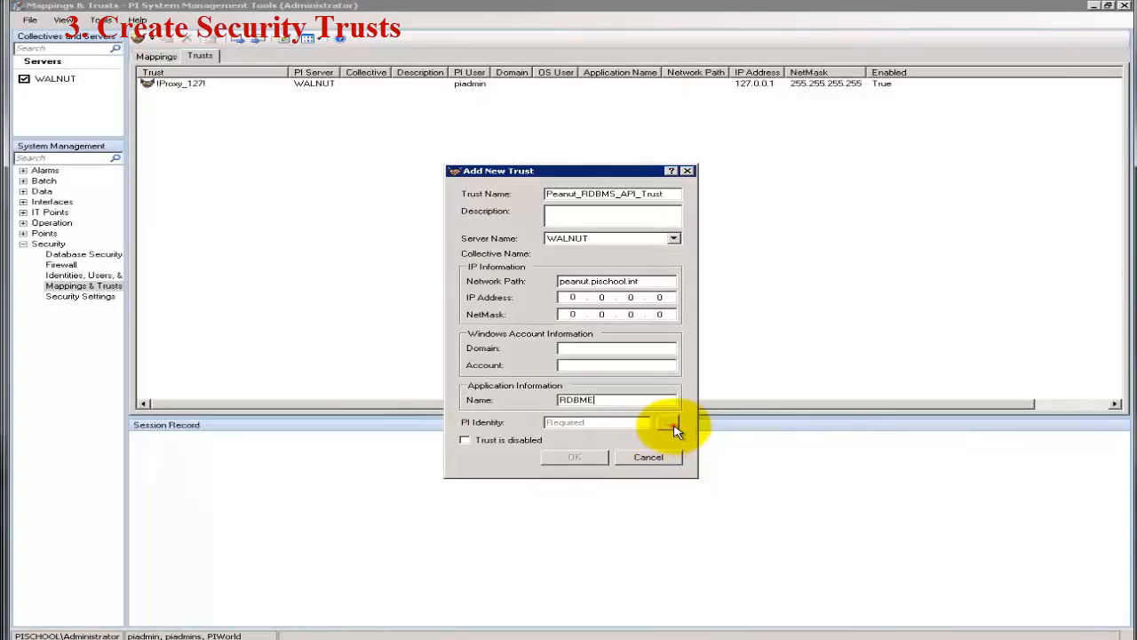
Assign the PIInterfaces identity to the new API trust and save the trust.
left_click(669, 423)
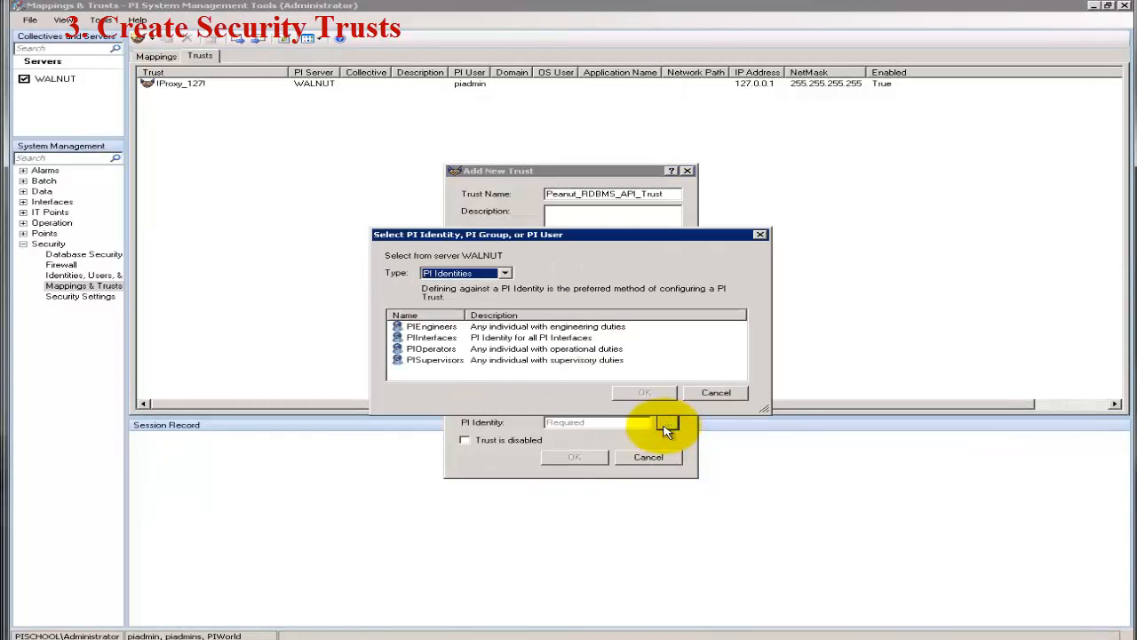
left_click(521, 345)
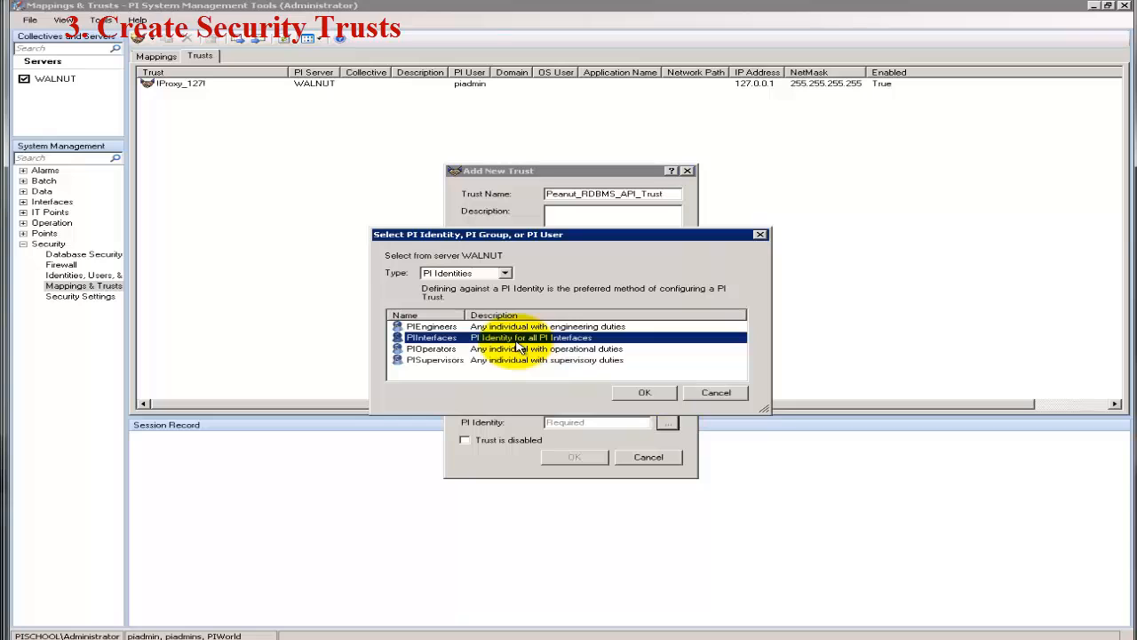
left_click(659, 393)
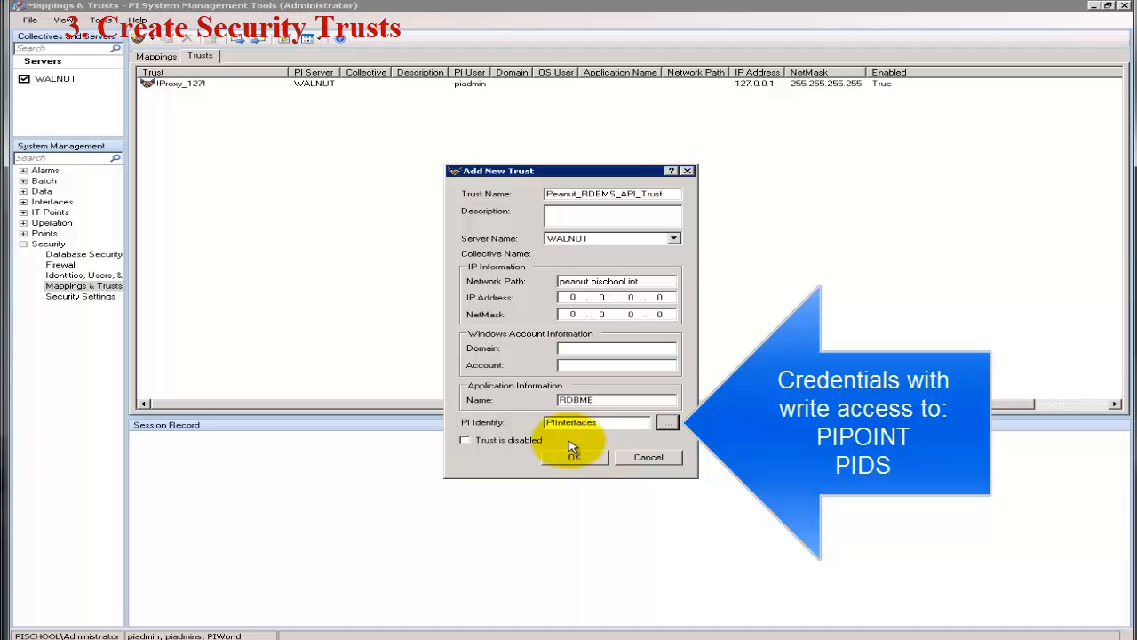
left_click(574, 455)
Make a copy of Peanut_RDBMS_API_Trust and name the copy Peanut_RDBMS_SDK_Trust.
right_click(202, 95)
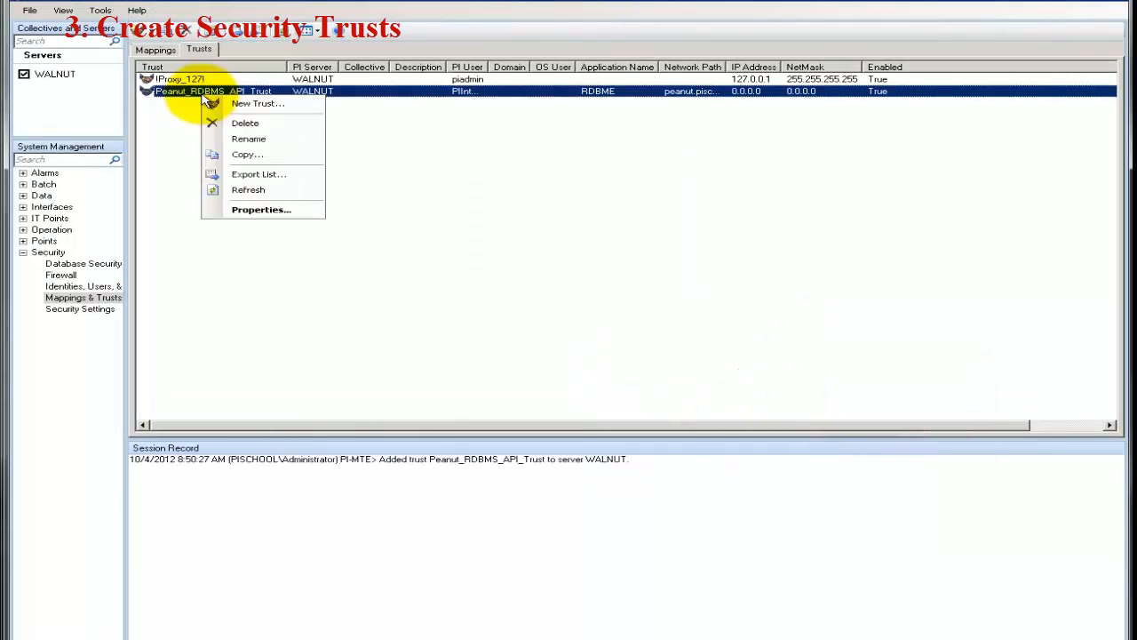
left_click(241, 155)
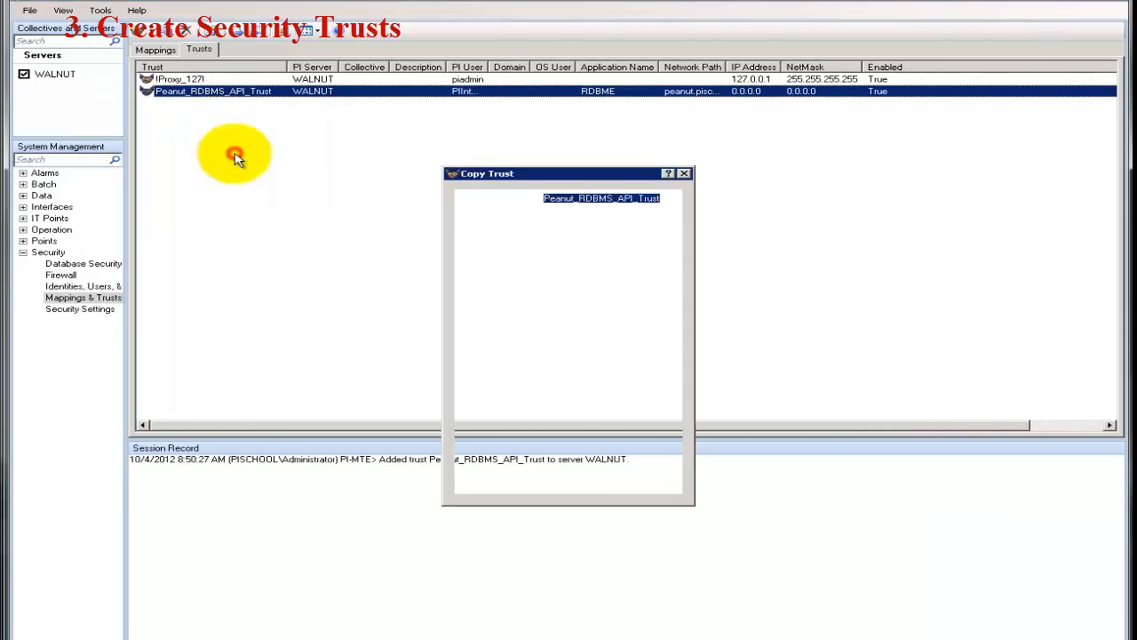
left_click(628, 198)
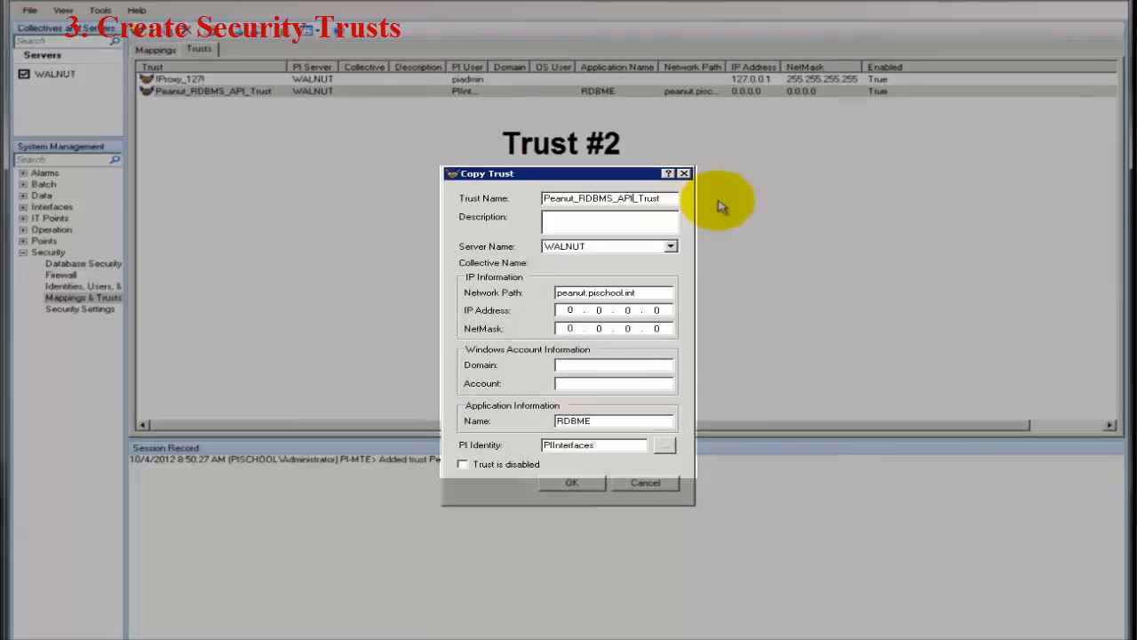
key("BackSpace")
key("BackSpace")
key("BackSpace")
type("SDK")
Set the copied trust's application name to RDBMSPI.exe and save the trust.
left_click(619, 425)
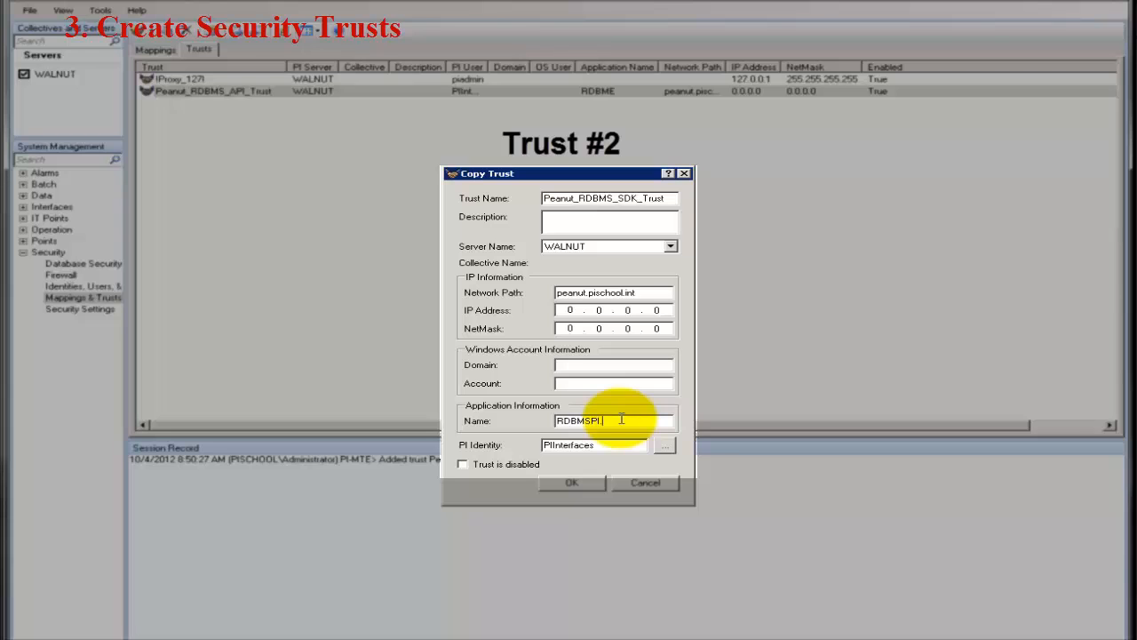
type(".exe")
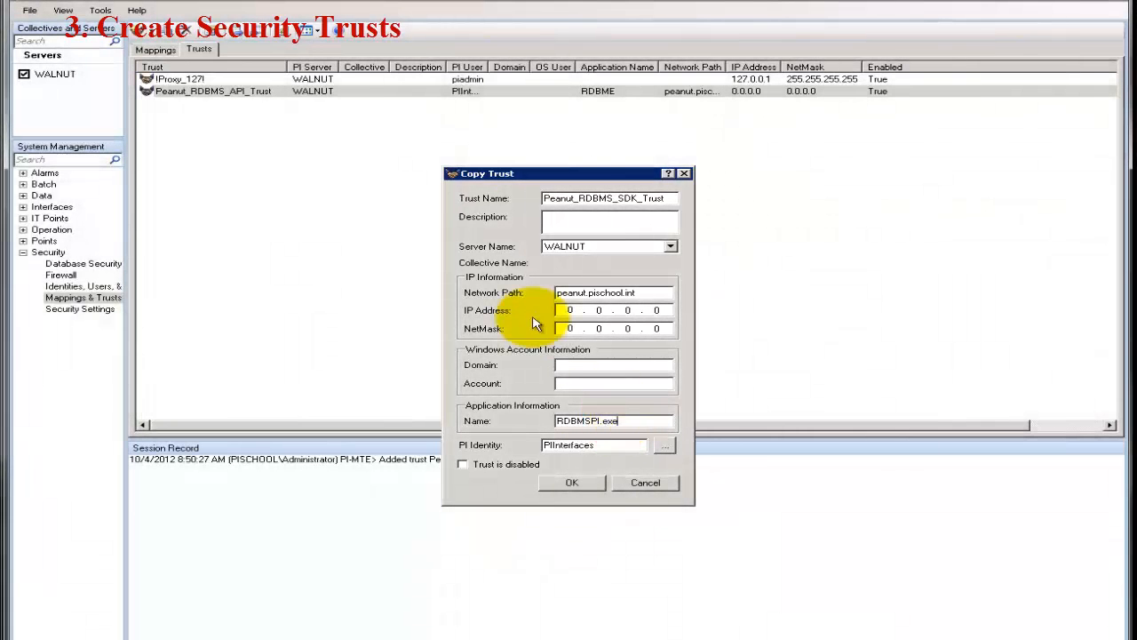
left_click(569, 483)
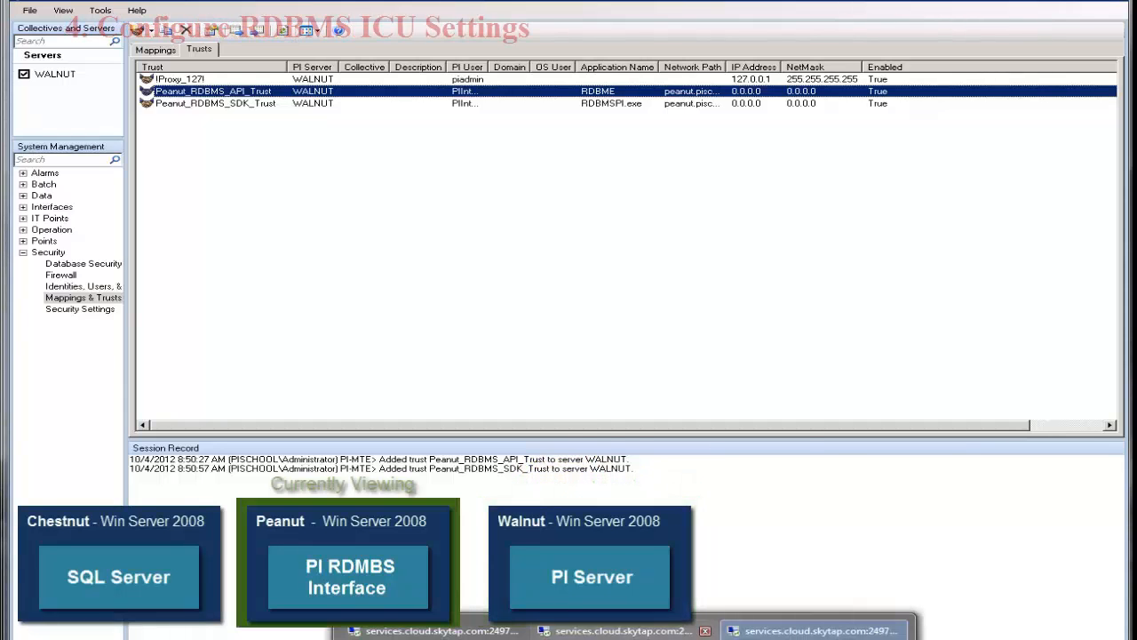
On the PEANUT remote desktop, set the UniInt API connection name to RDBM and include the point source in log message headers.
left_click(620, 630)
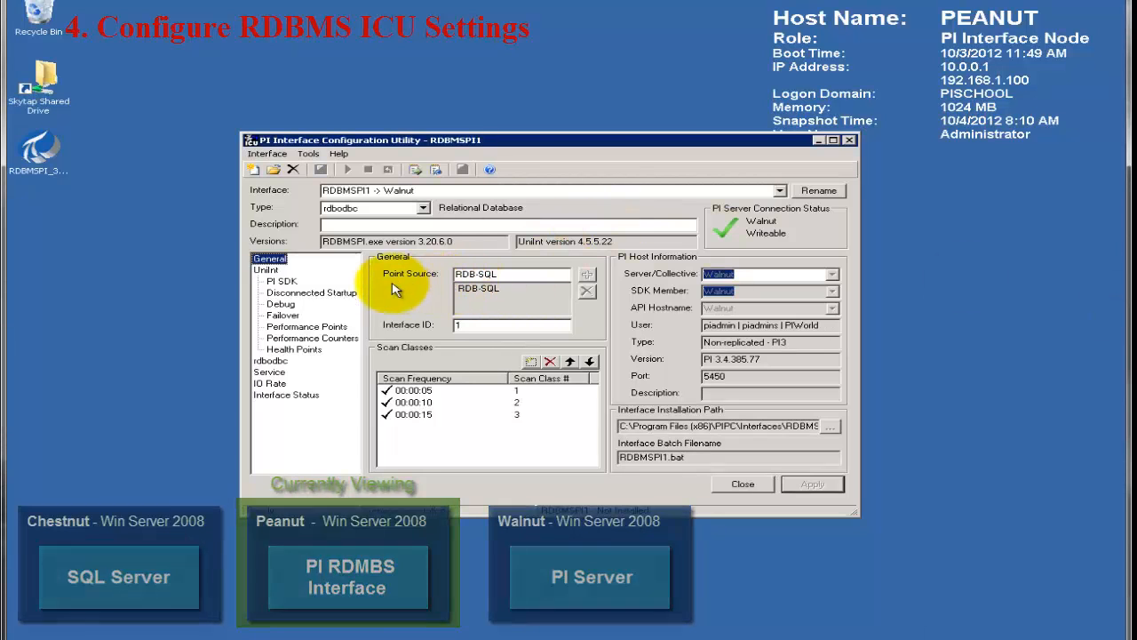
left_click(266, 271)
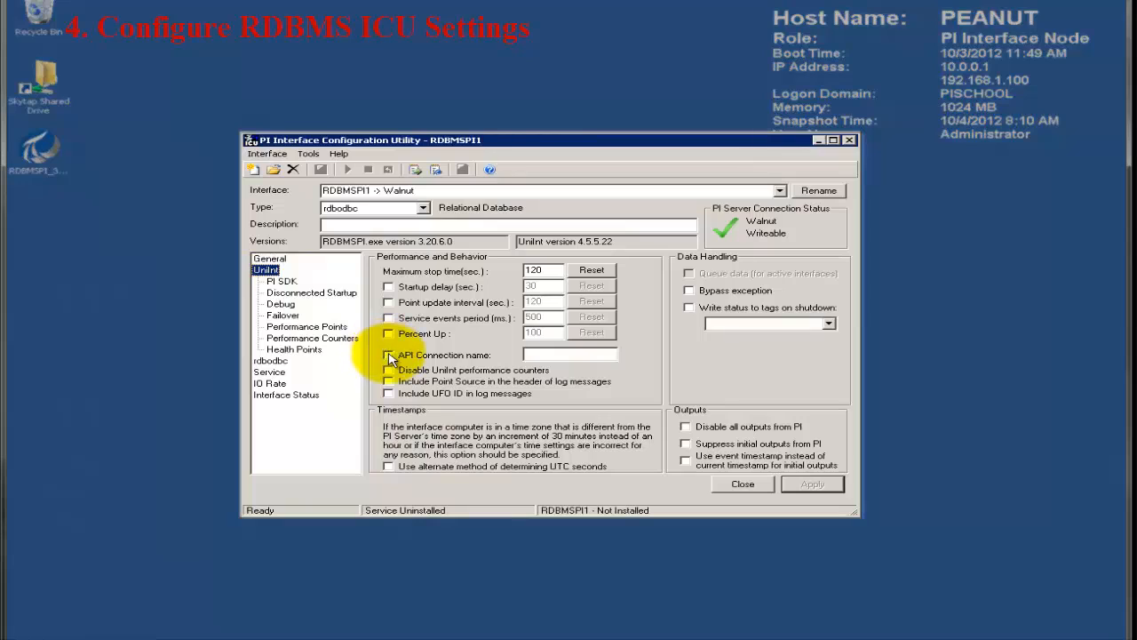
left_click(388, 355)
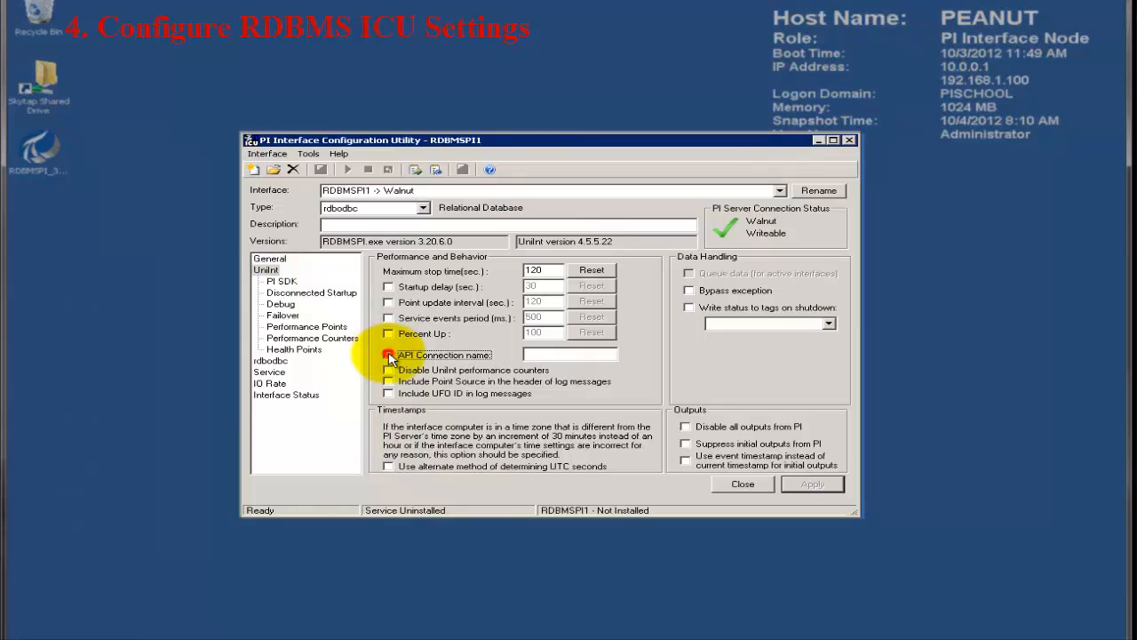
left_click(571, 355)
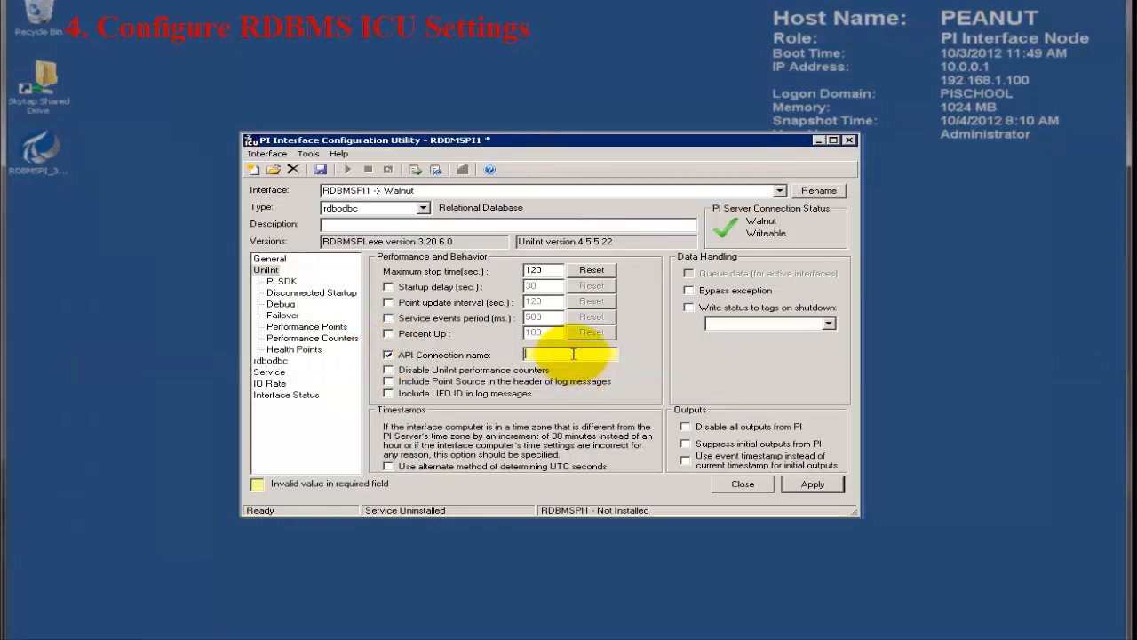
type("RDBM")
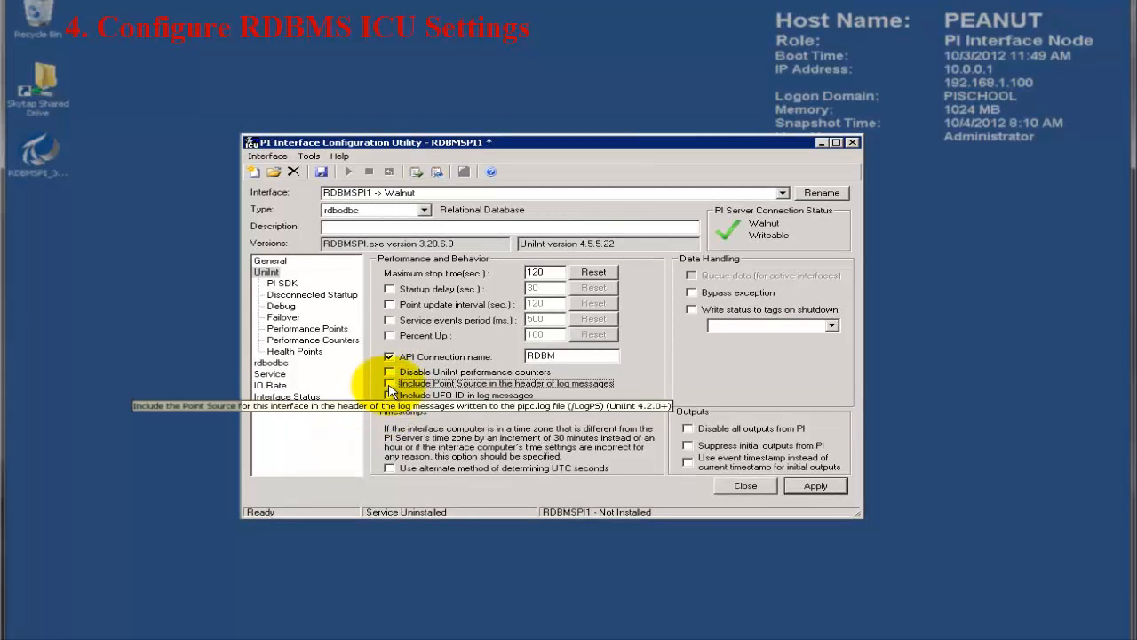
left_click(389, 385)
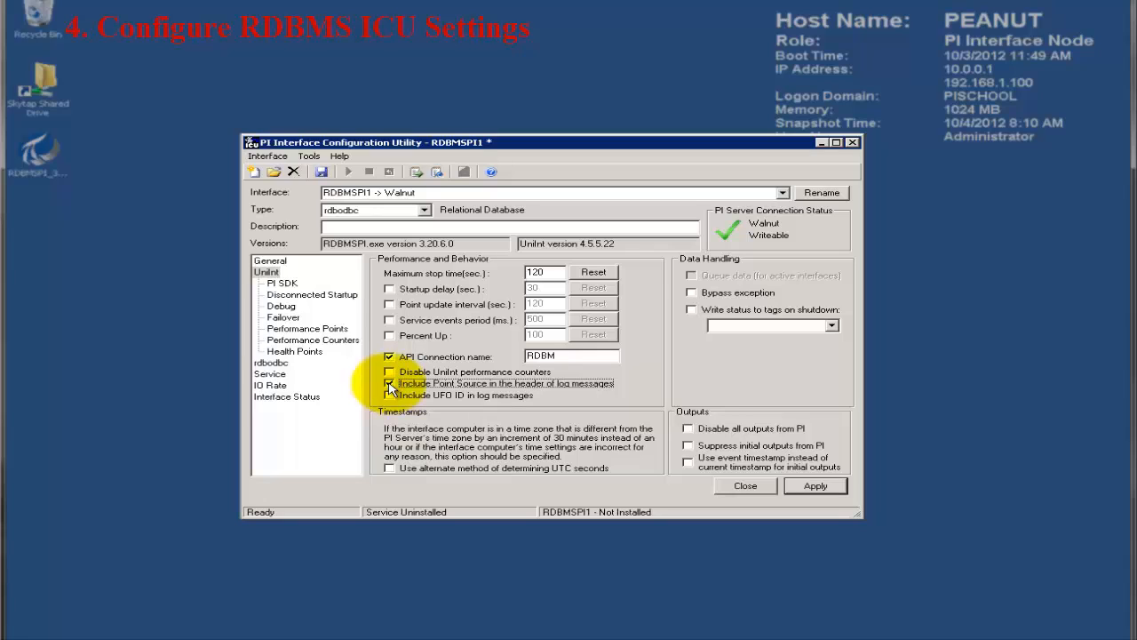
left_click(390, 385)
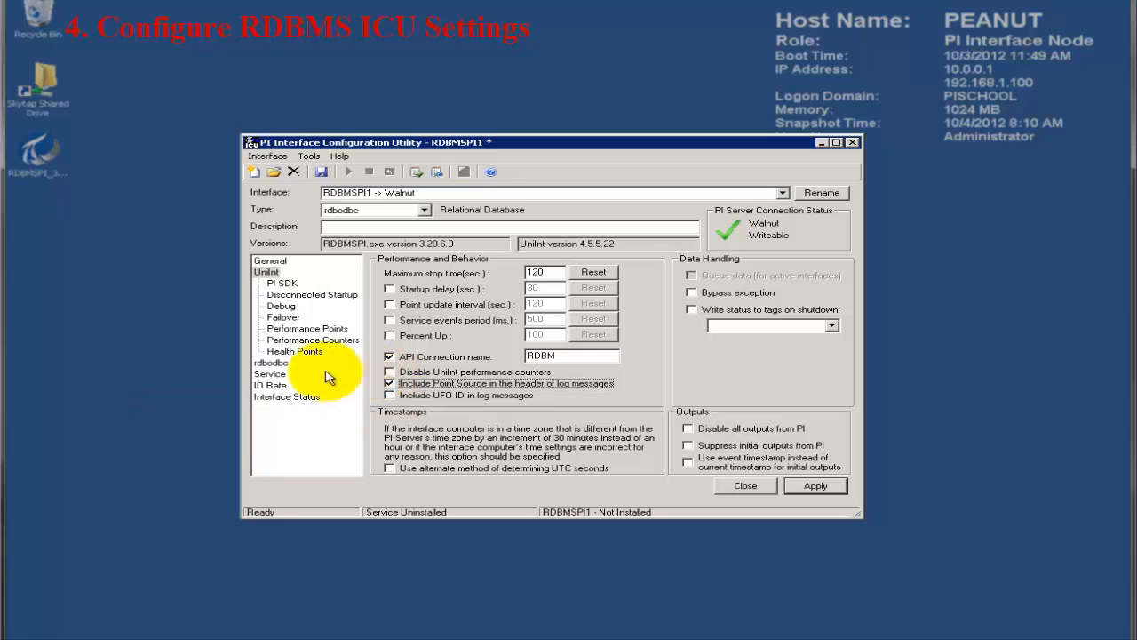
Review the rdbodbc recovery, optional and debug parameters of the interface.
left_click(278, 364)
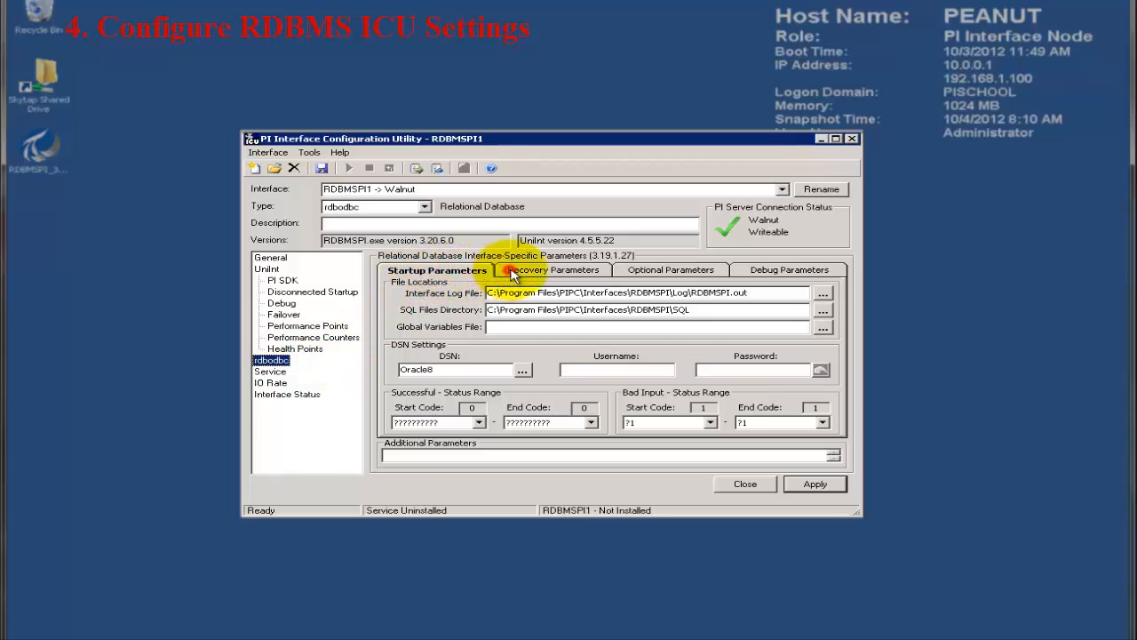
left_click(513, 276)
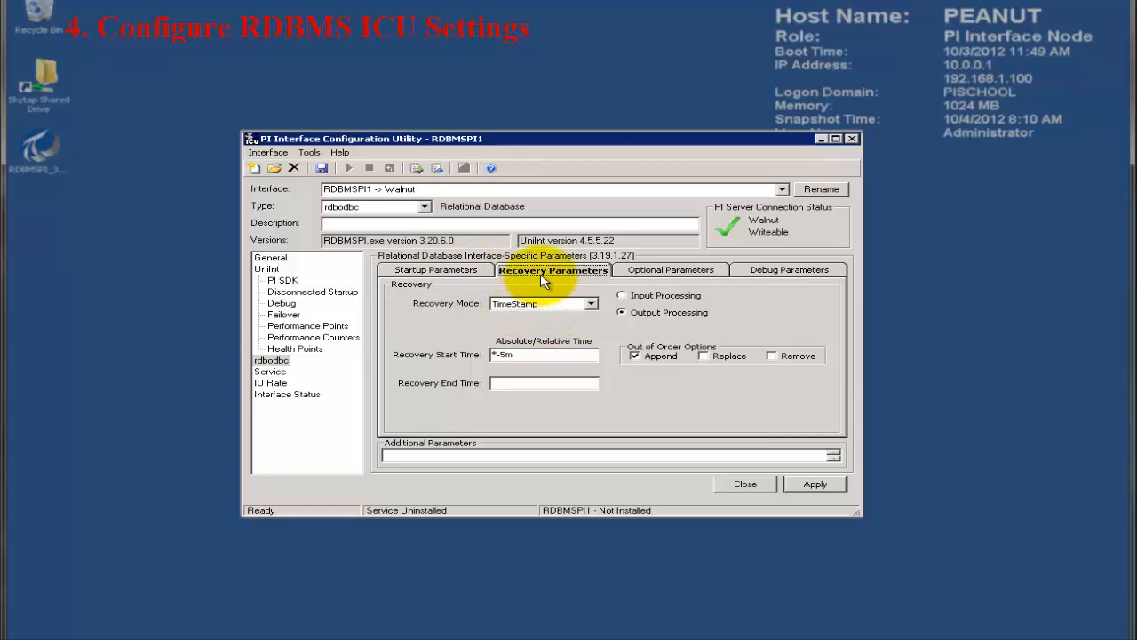
left_click(639, 270)
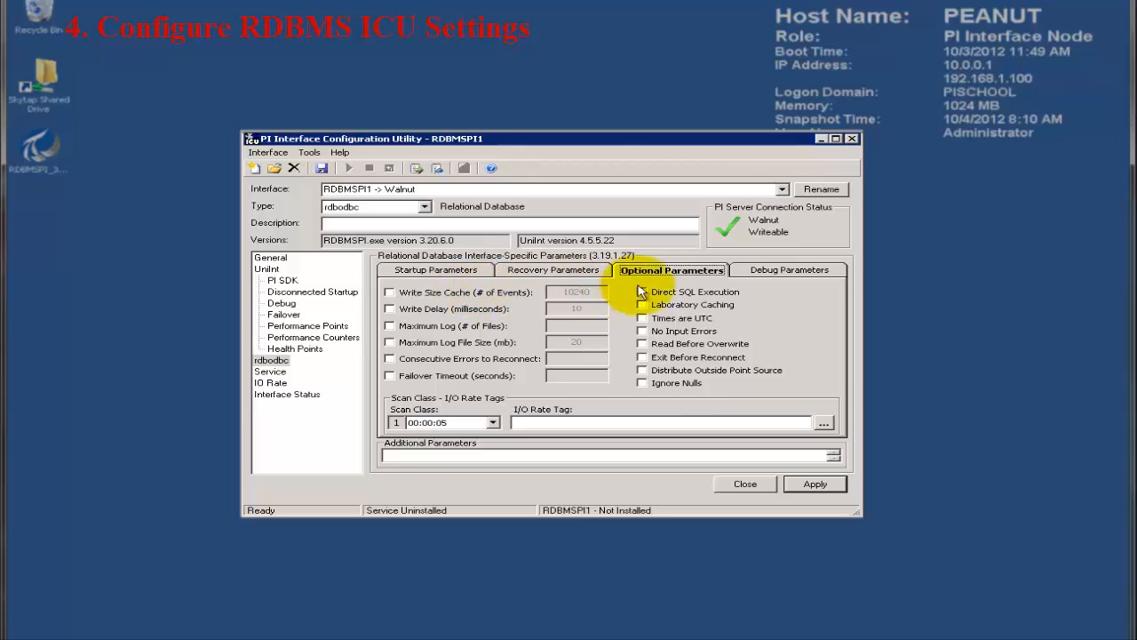
left_click(760, 273)
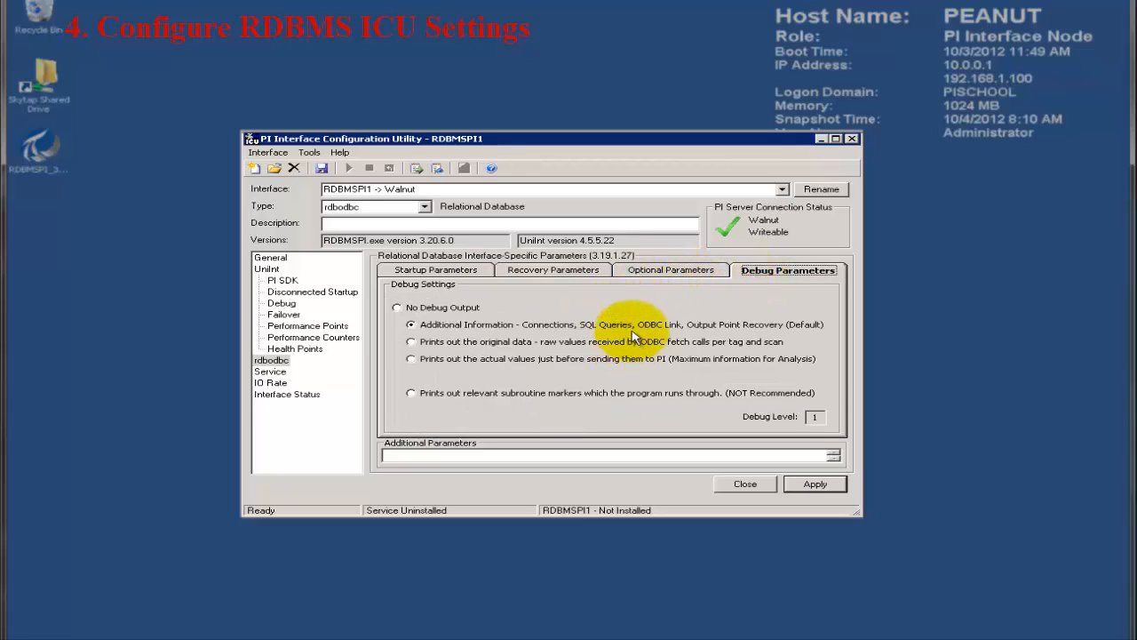
mouse_move(630, 329)
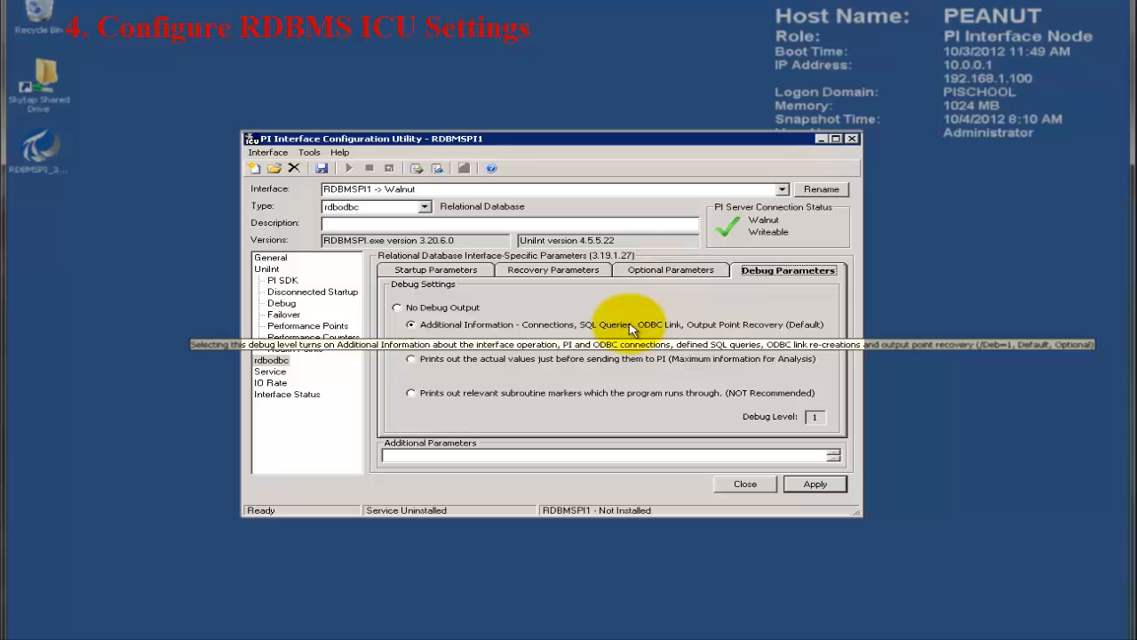
In the rdbodbc startup parameters, correct the interface log file path to C:\Program Files (x86)\PIPC\Interfaces\RDBMSPI\Log\RDBMSPI.out.
left_click(476, 275)
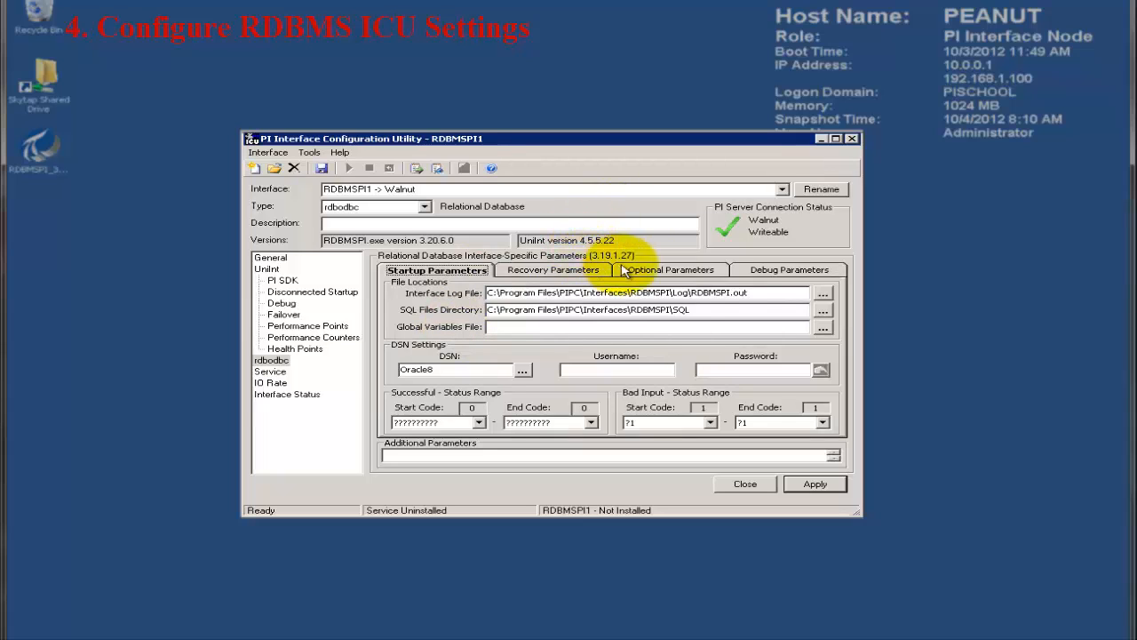
left_click_drag(749, 294, 480, 305)
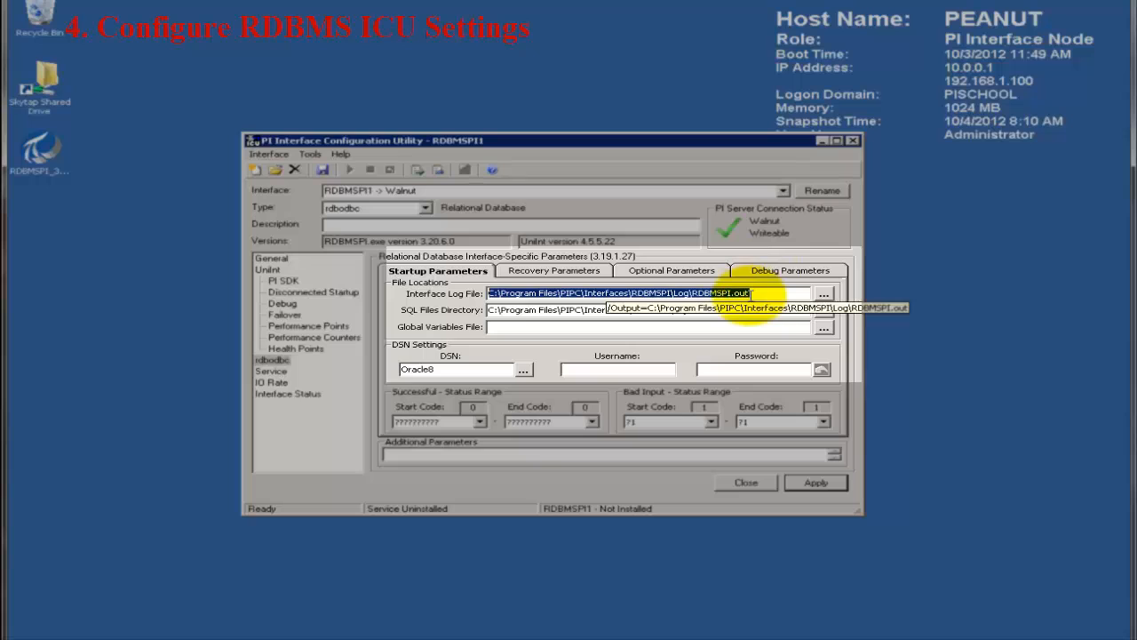
left_click(559, 293)
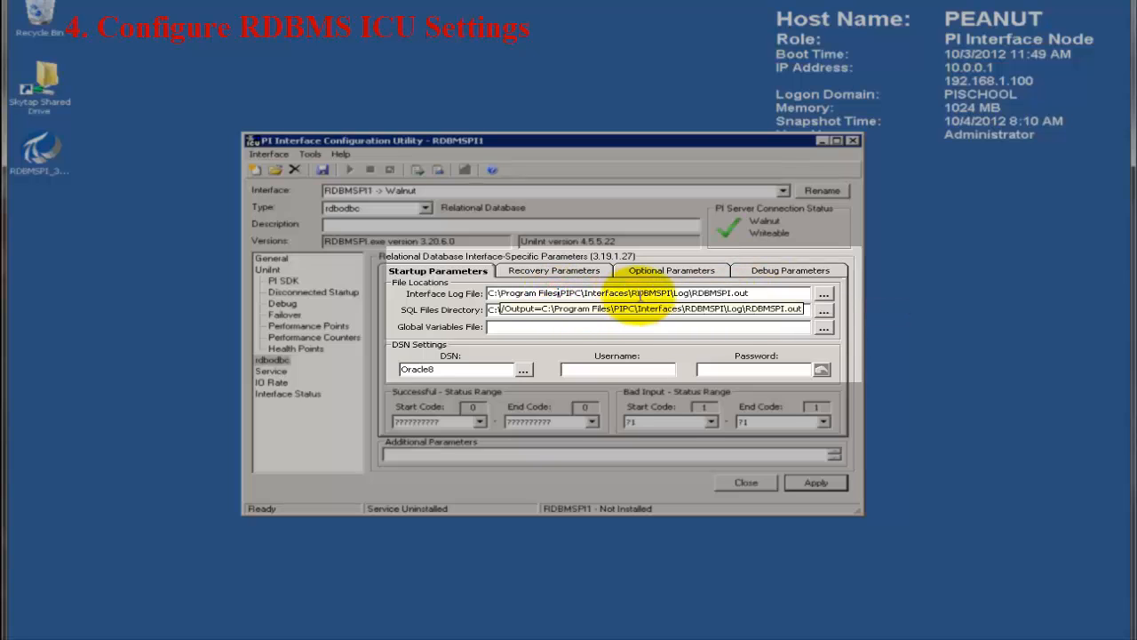
type("(x")
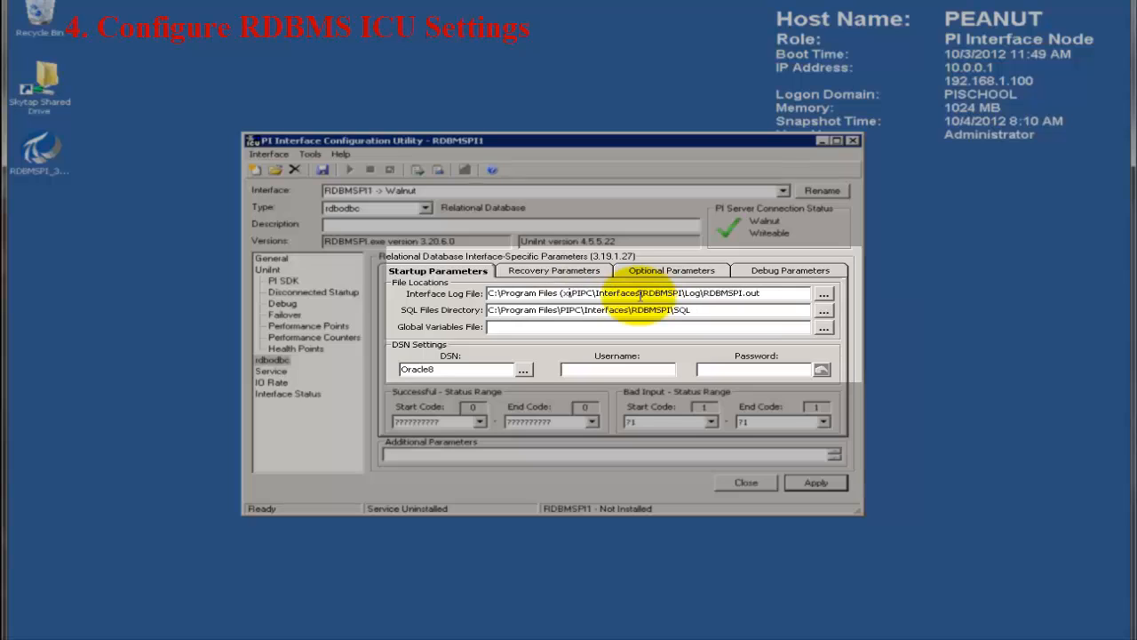
type("86)")
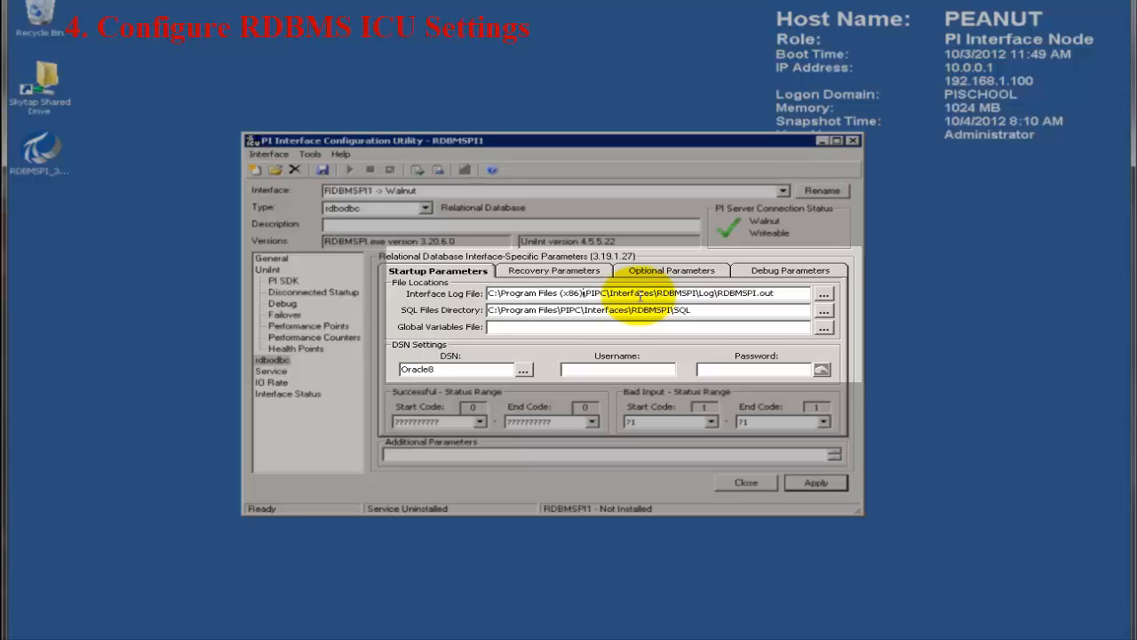
left_click(561, 310)
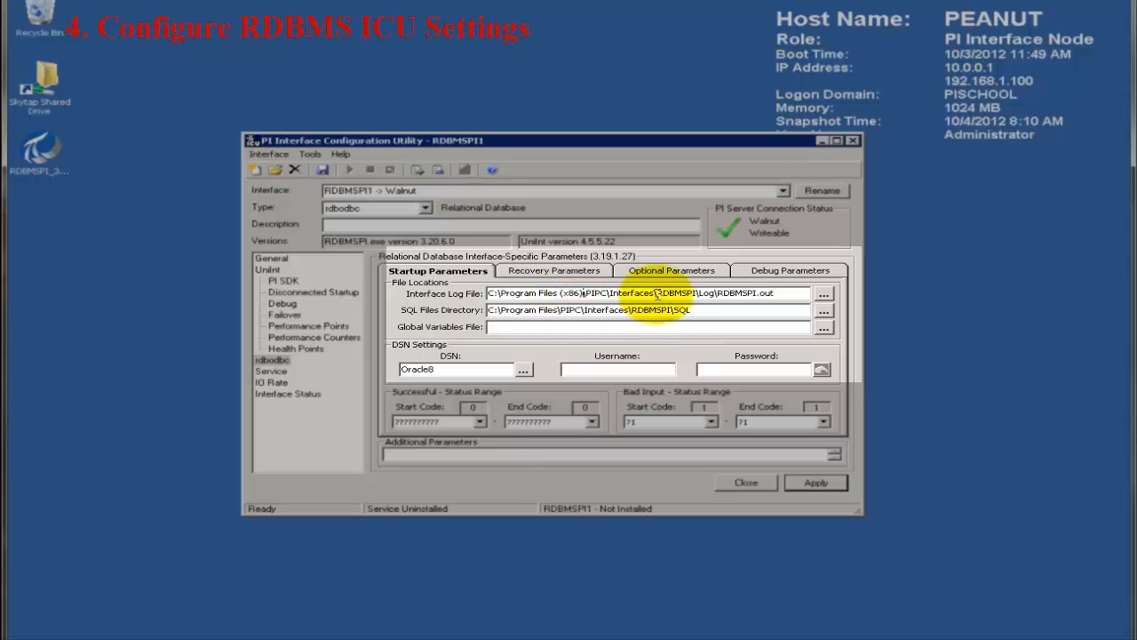
left_click_drag(658, 294, 783, 295)
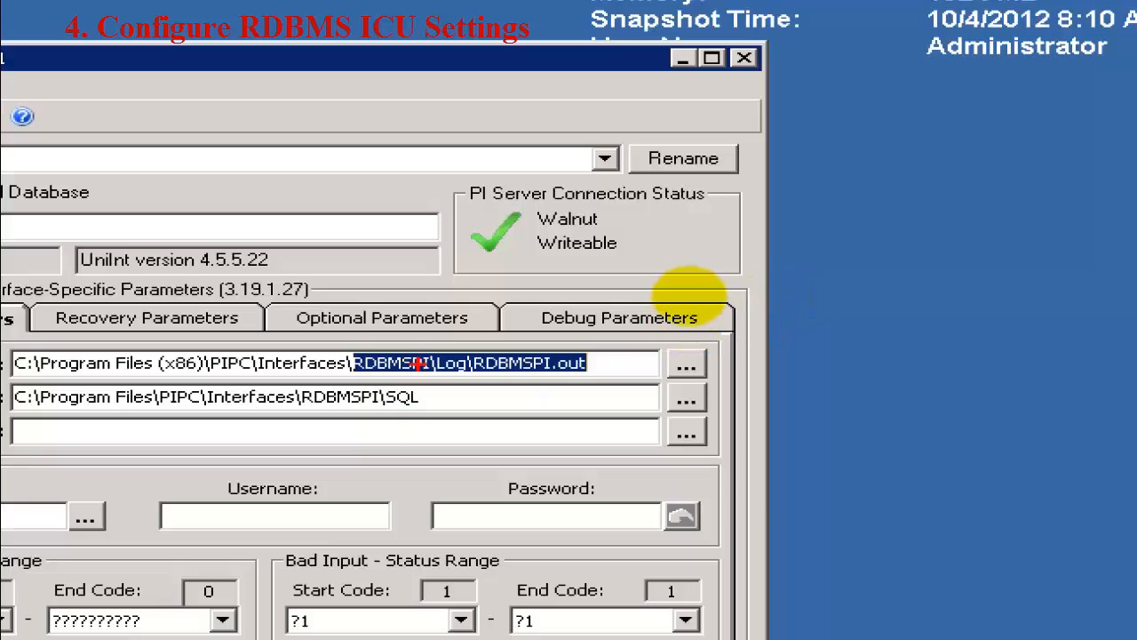
left_click_drag(410, 381, 569, 377)
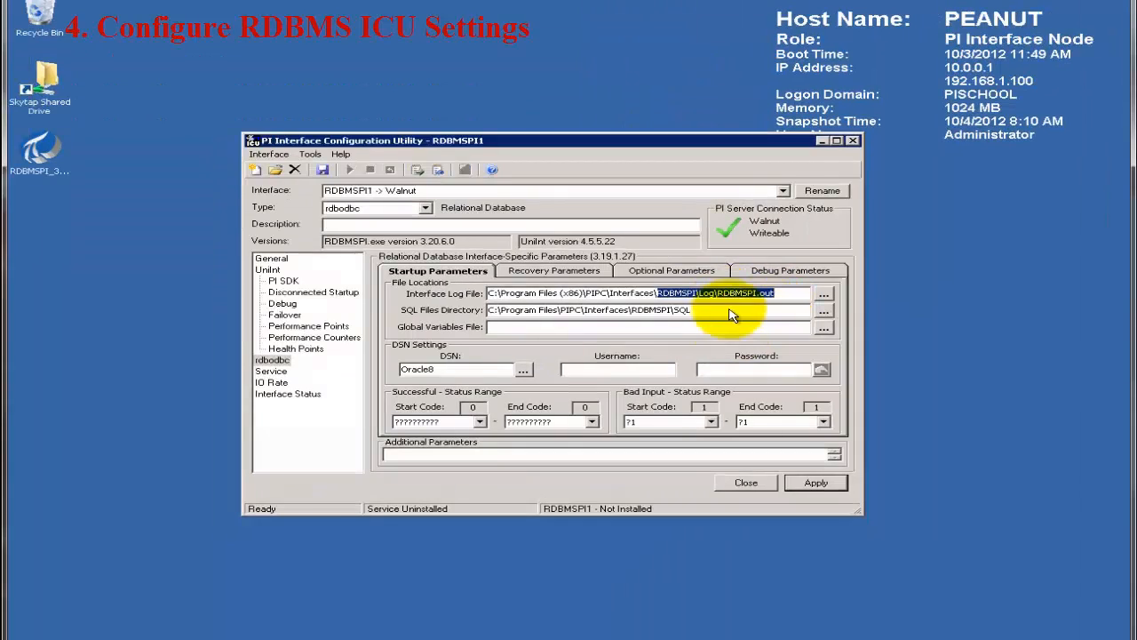
Correct the SQL files directory to C:\Program Files (x86)\PIPC\Interfaces\RDBMSPI\SQL.
left_click(707, 309)
left_click_drag(701, 309, 477, 316)
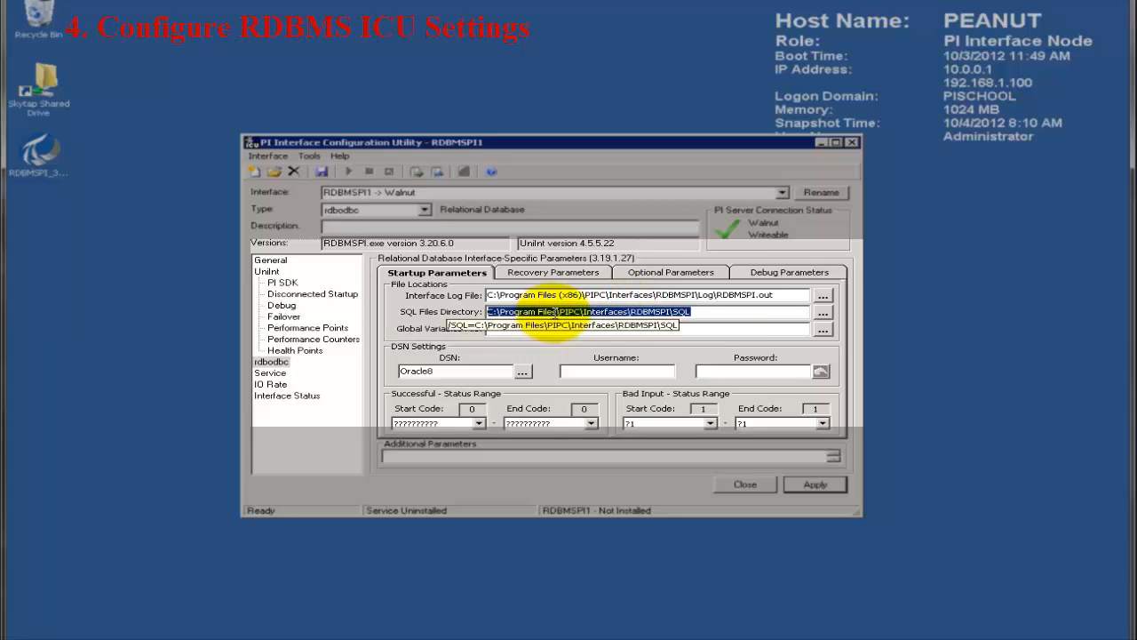
left_click(556, 312)
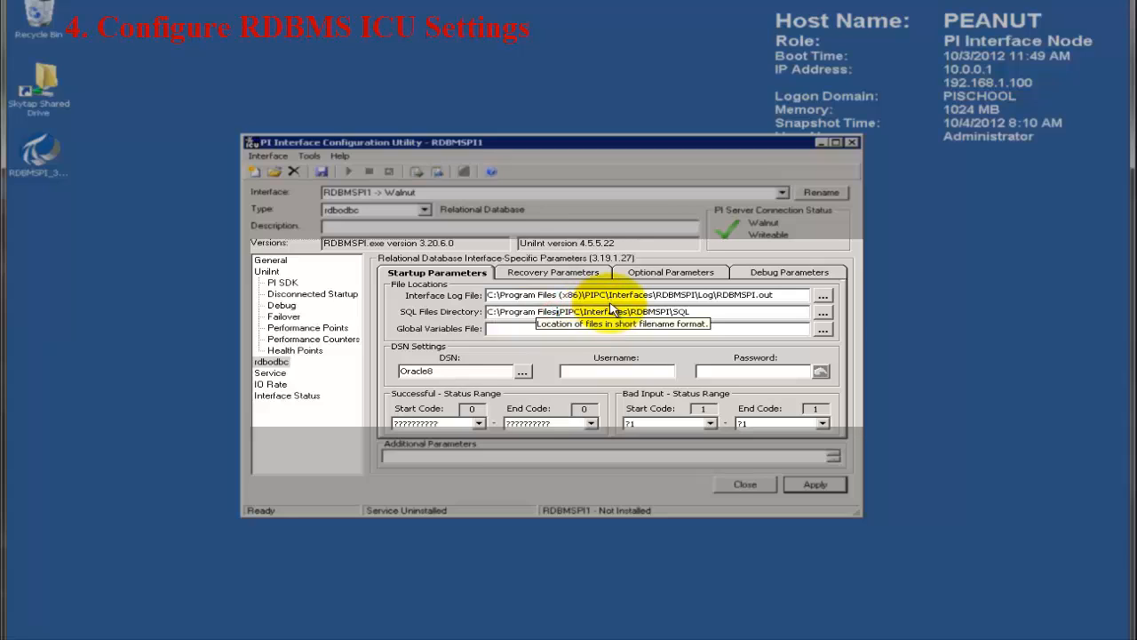
type("(x86")
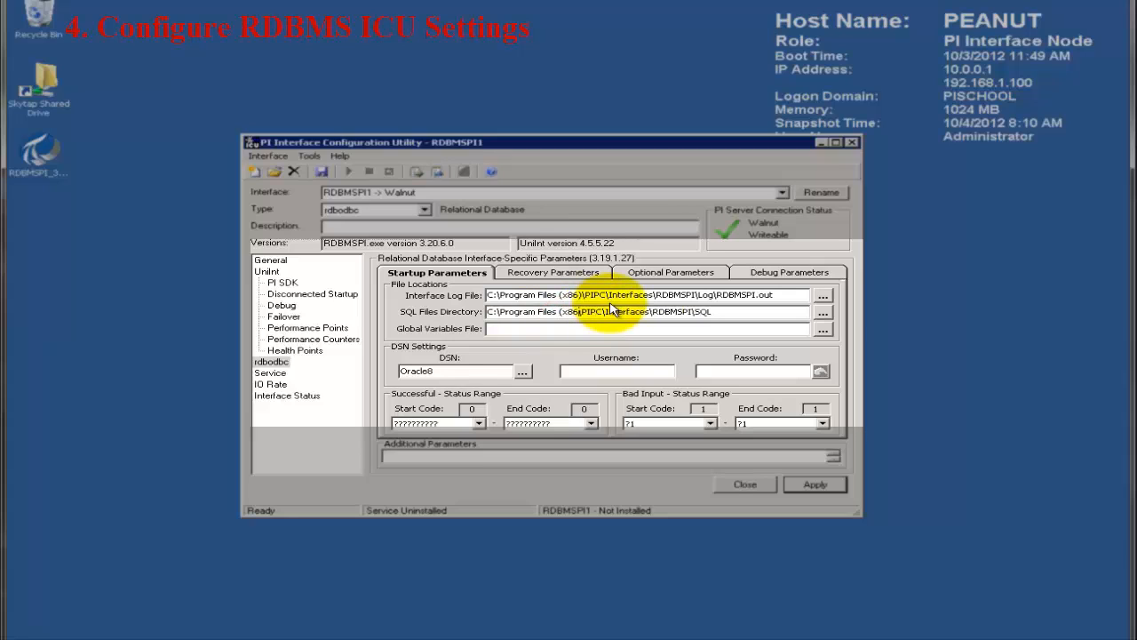
type(")")
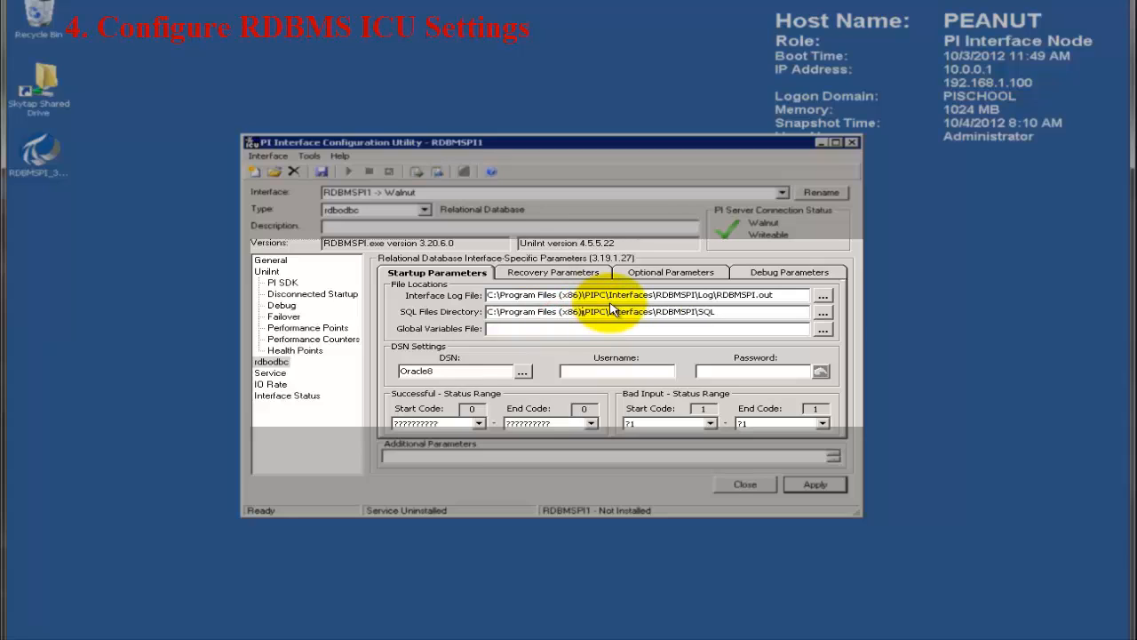
left_click(495, 329)
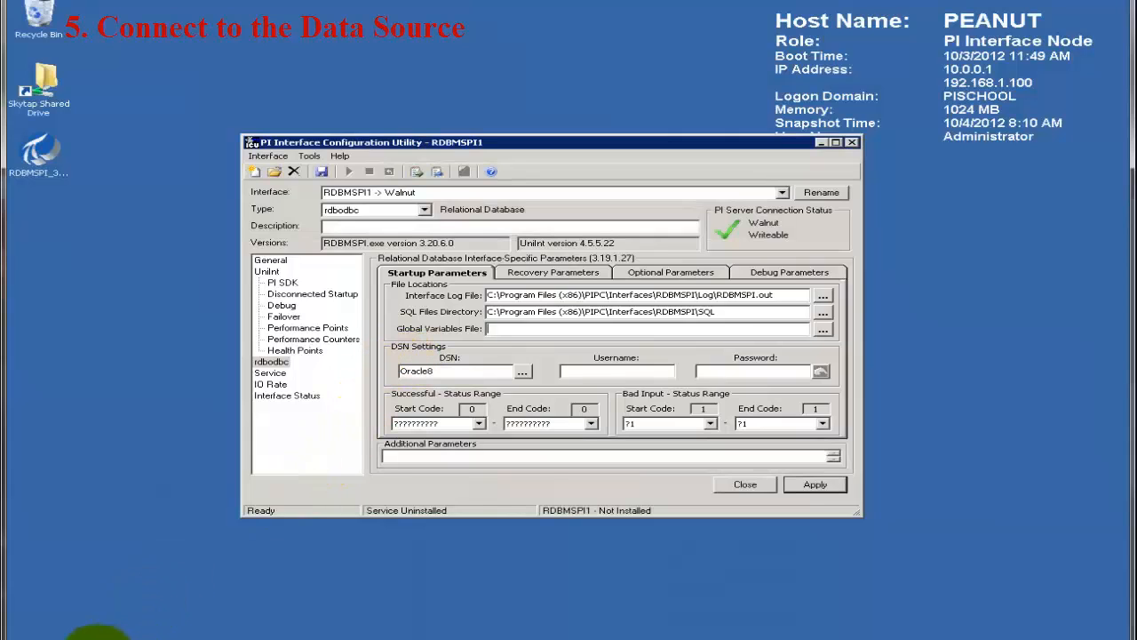
key("super")
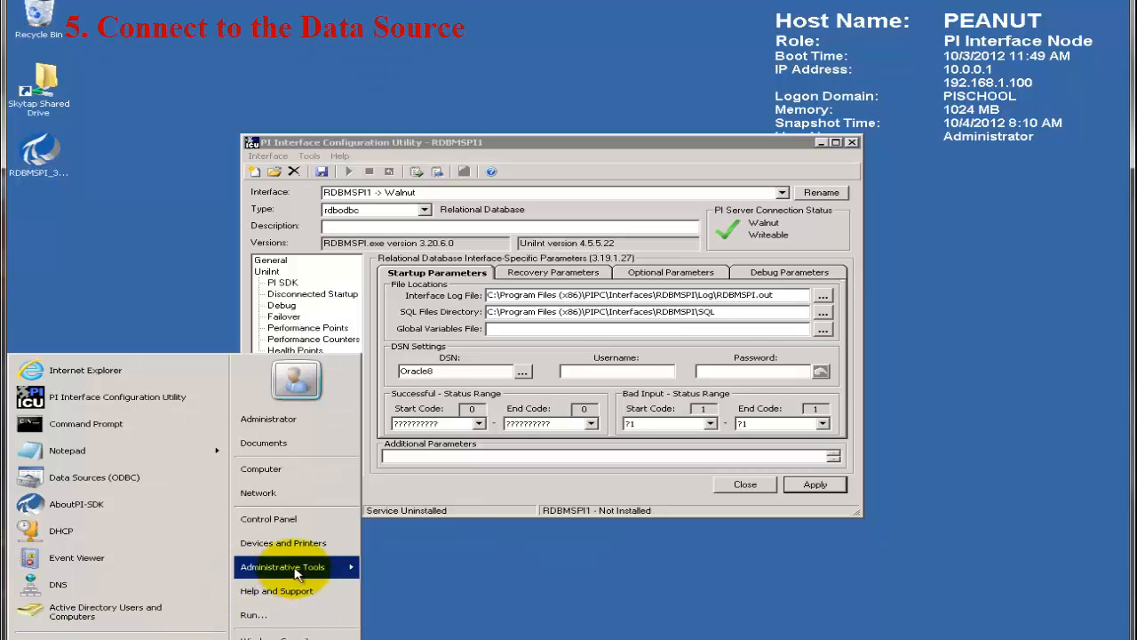
mouse_move(302, 574)
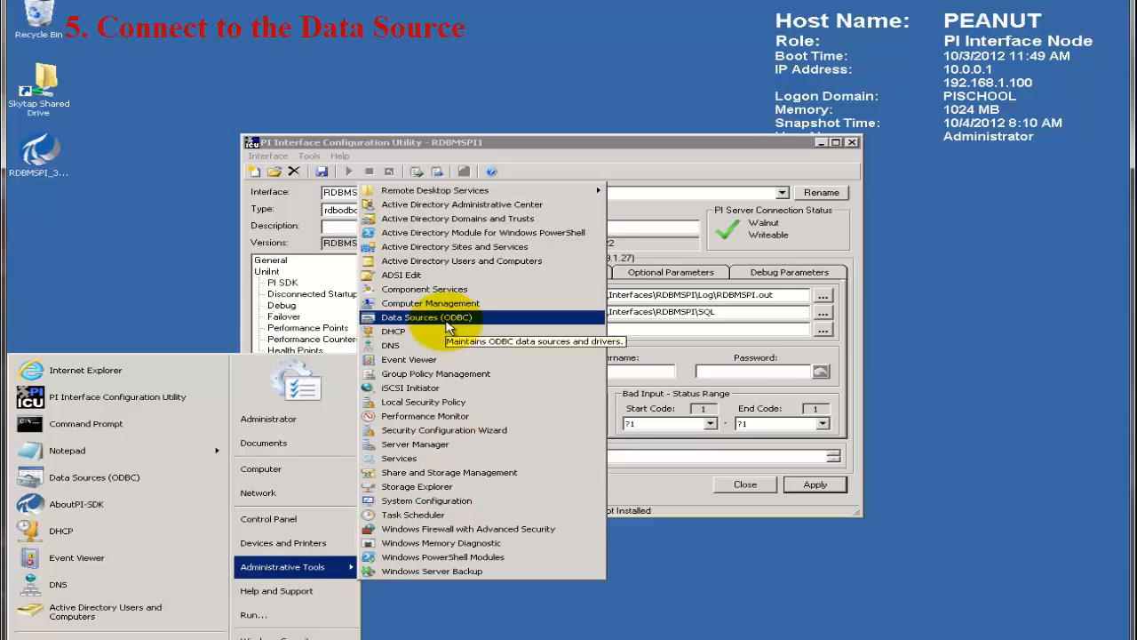
left_click(475, 153)
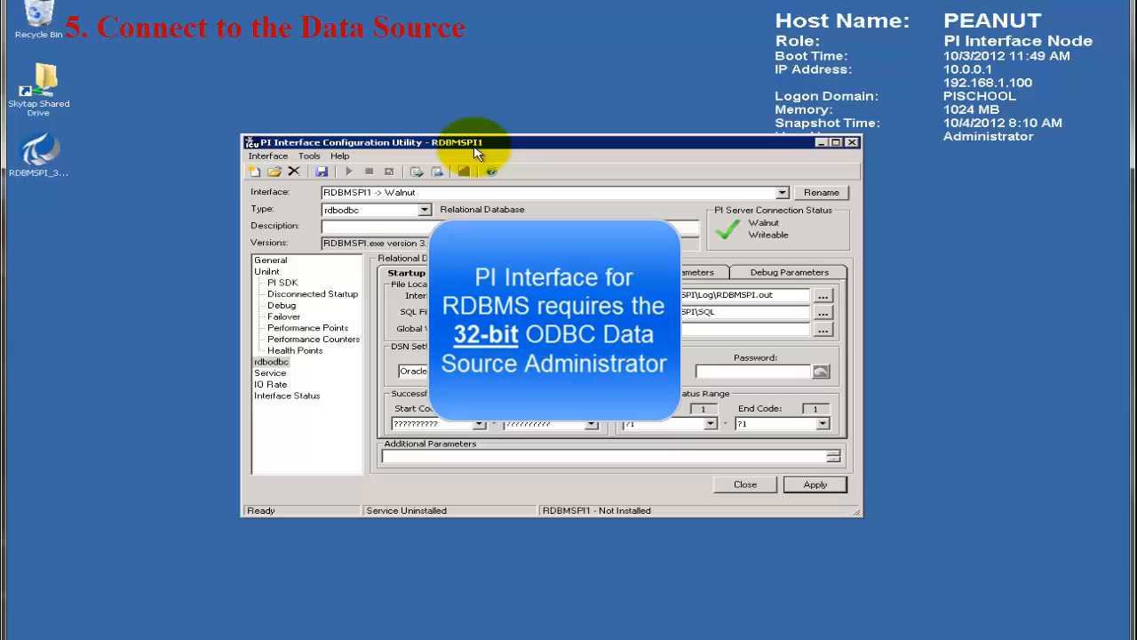
Launch the 32-bit ODBC administrator odbcad32 from the C:\Windows\SysWOW64 folder in Windows Explorer.
left_click(197, 638)
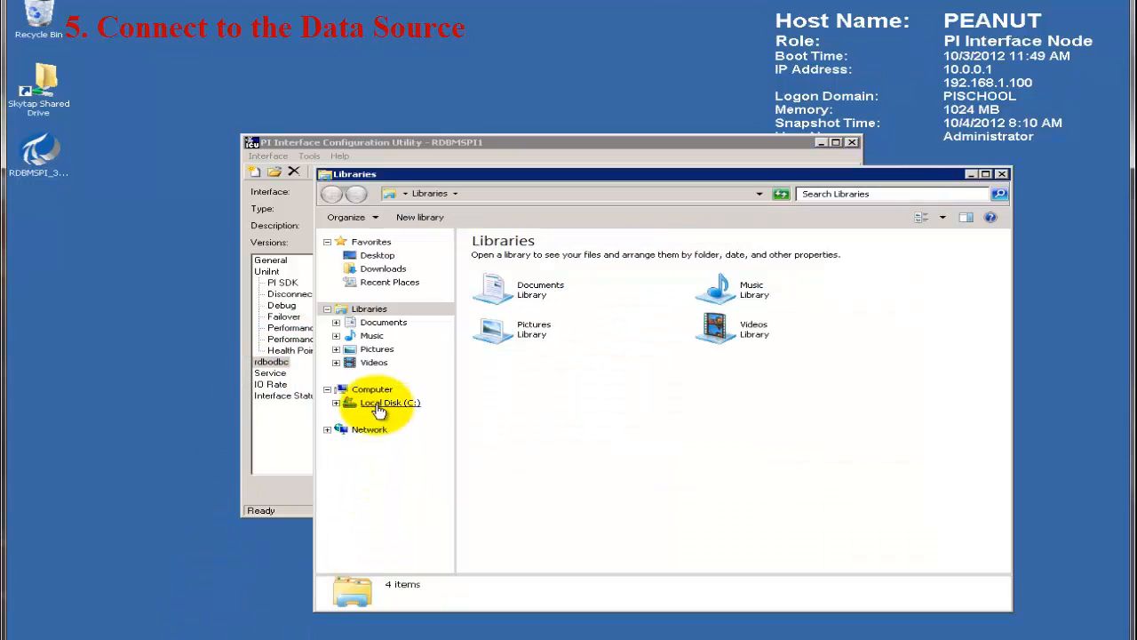
left_click(382, 405)
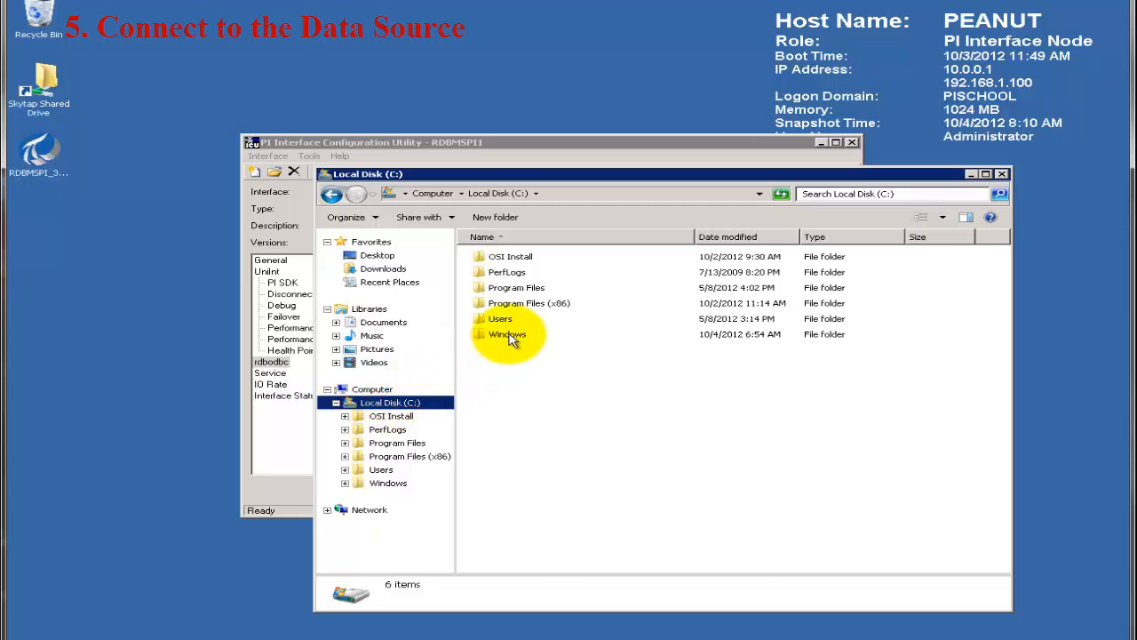
double_click(508, 335)
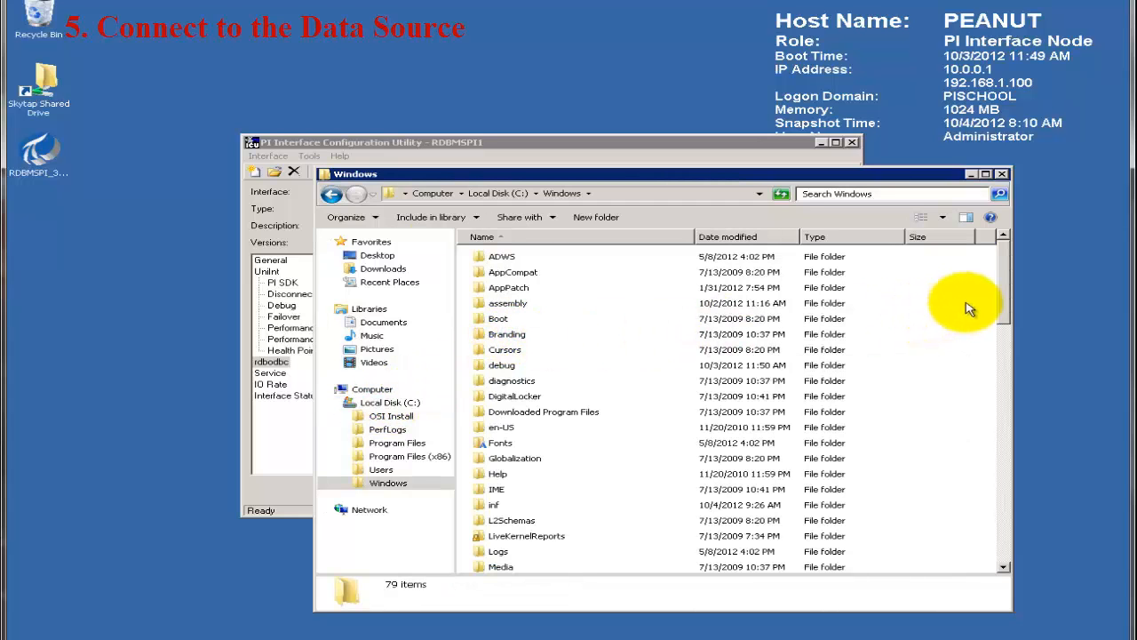
scroll(991, 328, "down", 4)
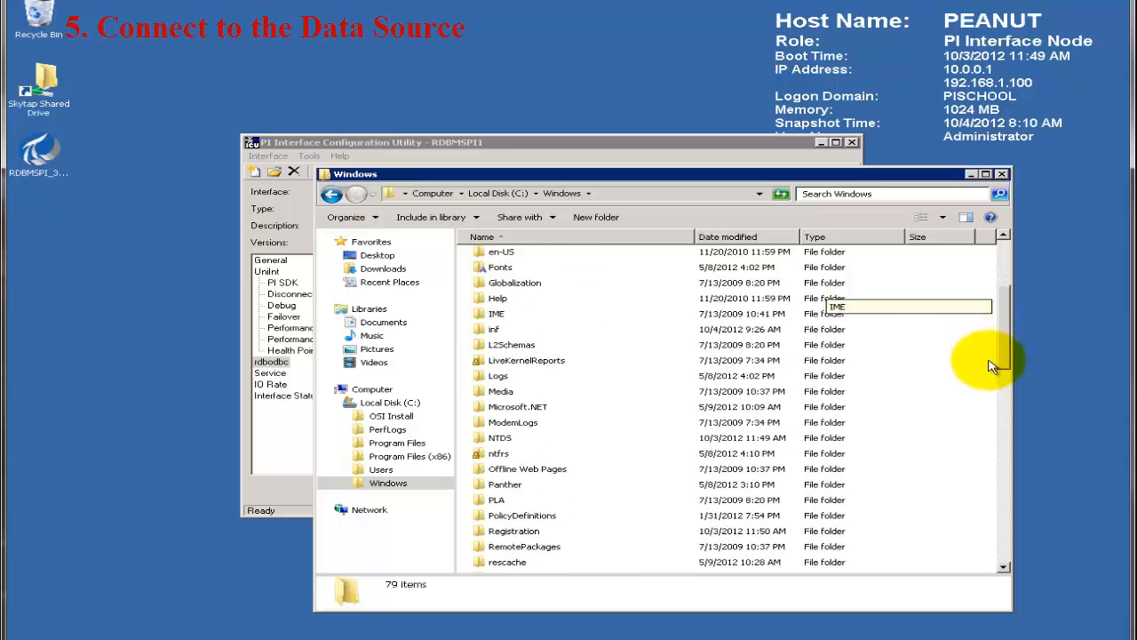
scroll(993, 367, "down", 6)
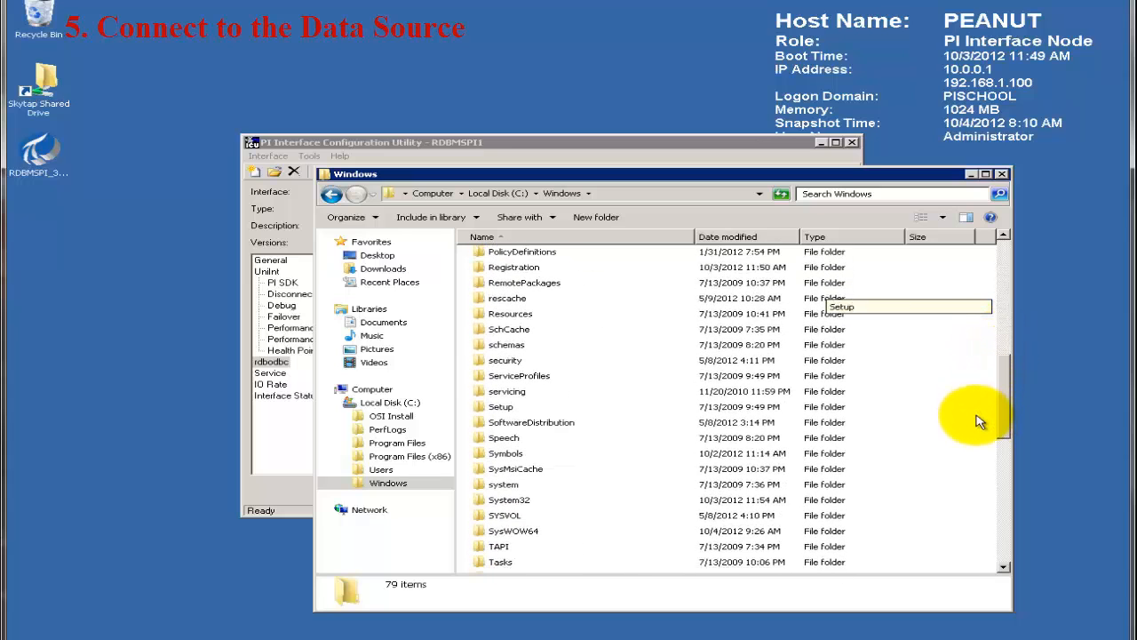
double_click(512, 526)
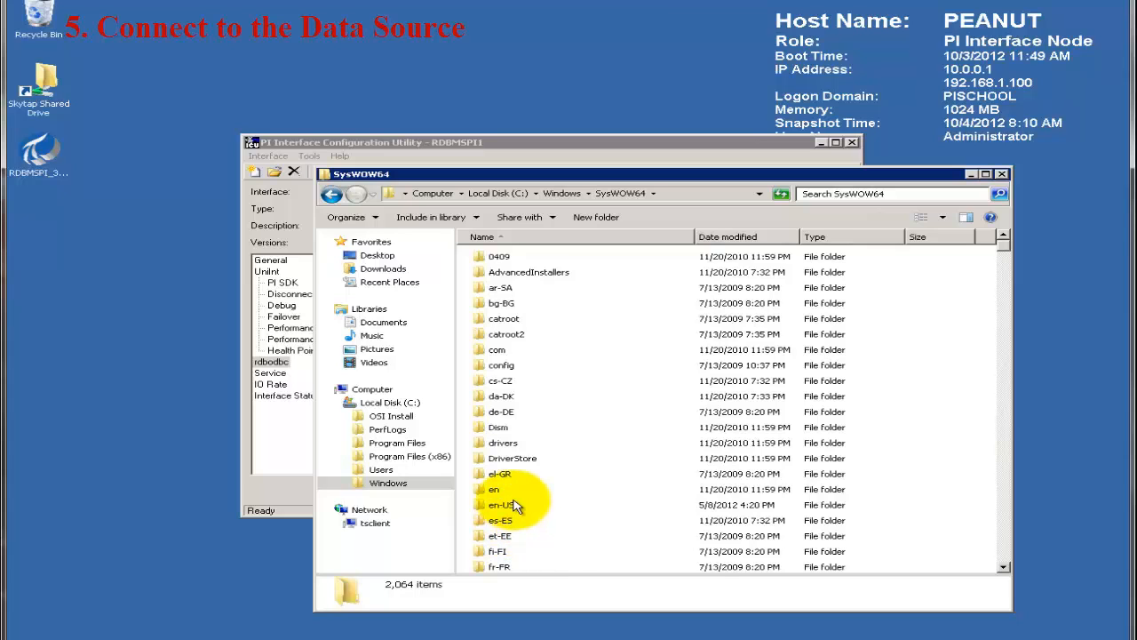
type("odbc3")
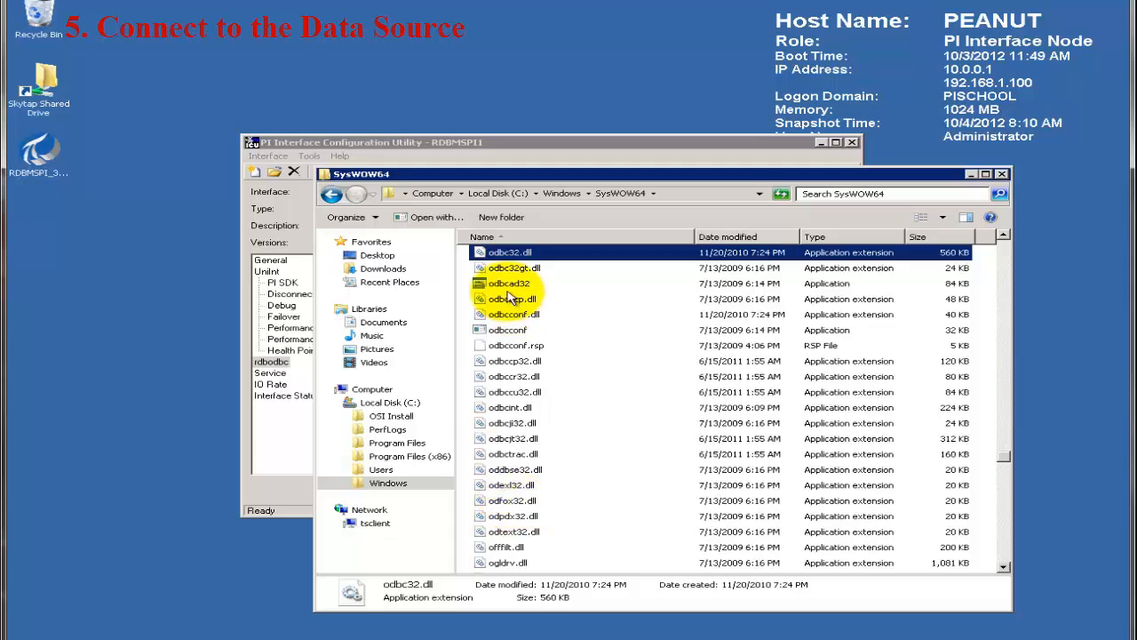
left_click(509, 288)
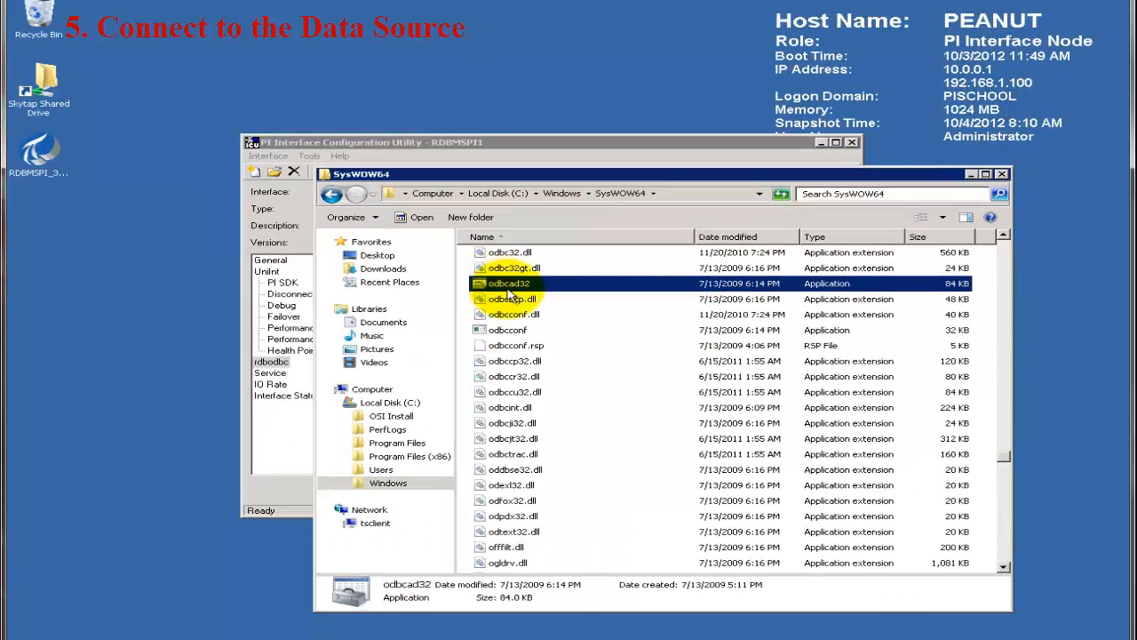
double_click(525, 357)
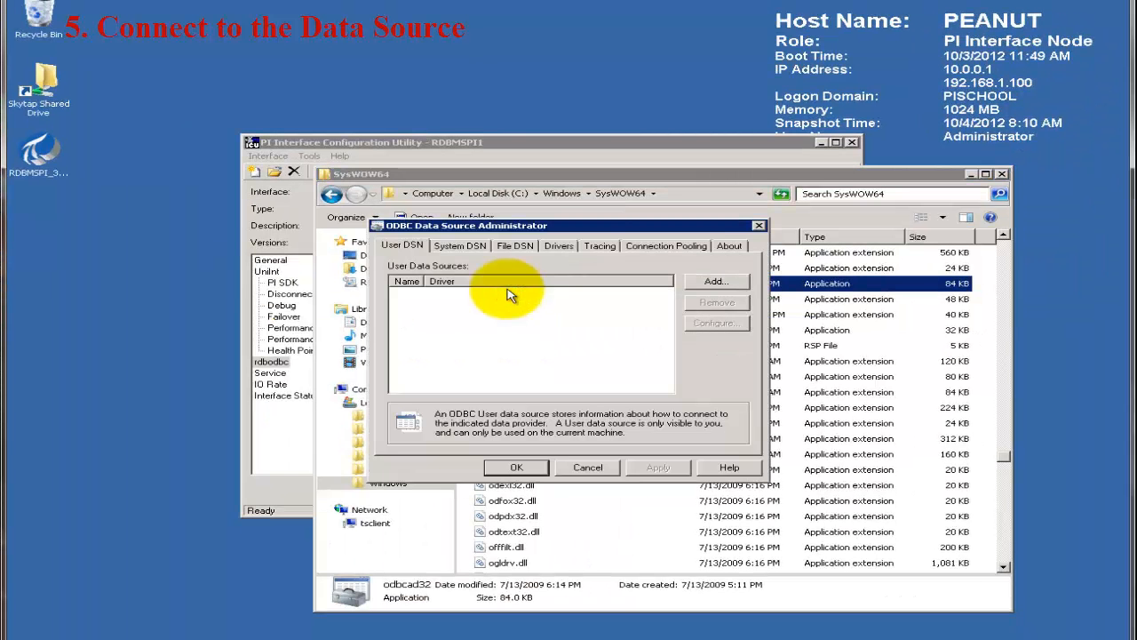
Start a new system data source that uses the SQL Server driver.
left_click(468, 248)
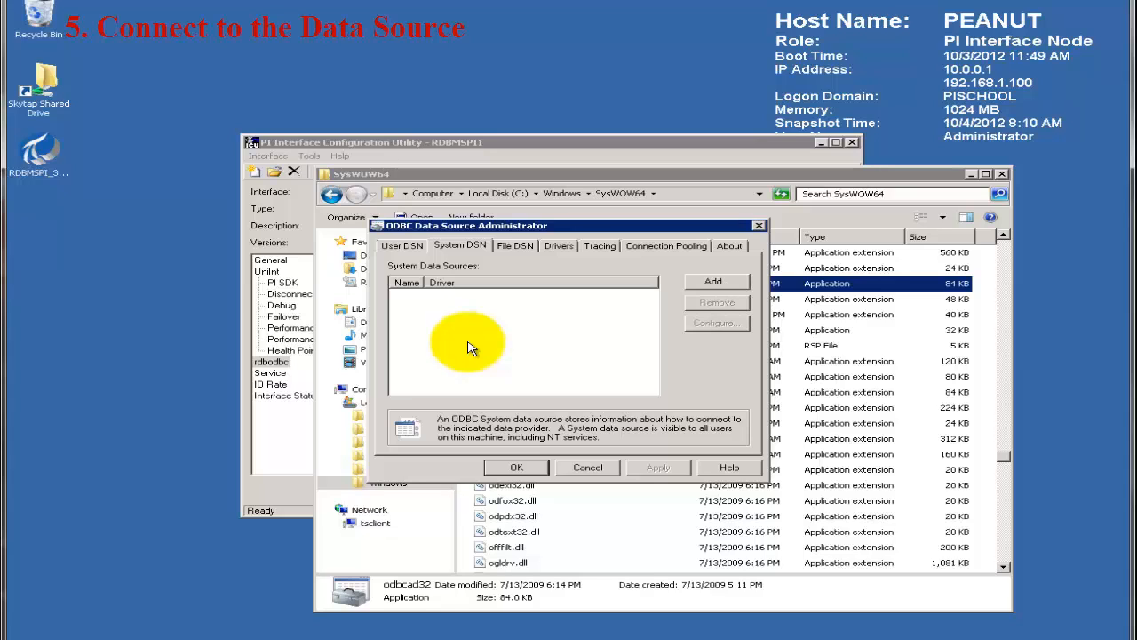
left_click(716, 282)
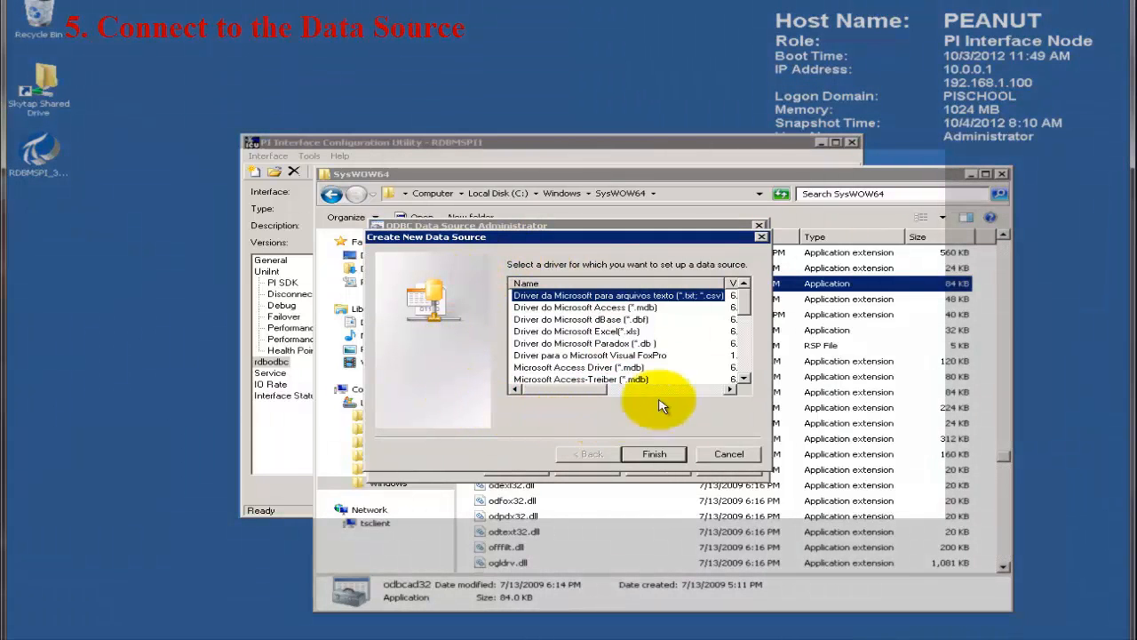
left_click_drag(741, 310, 747, 323)
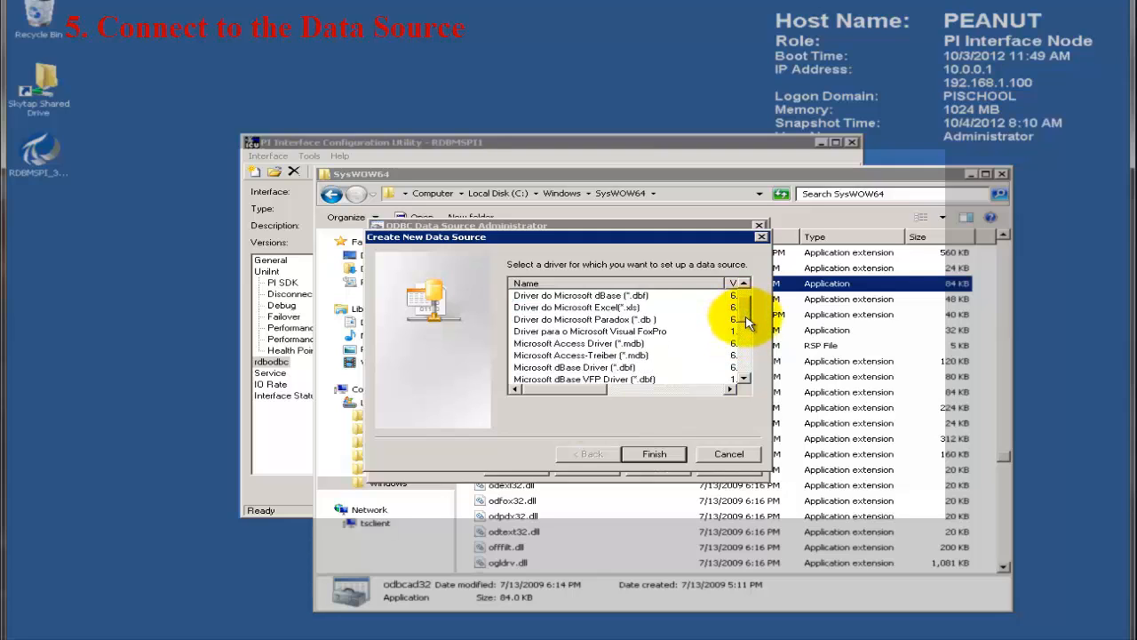
left_click(662, 343)
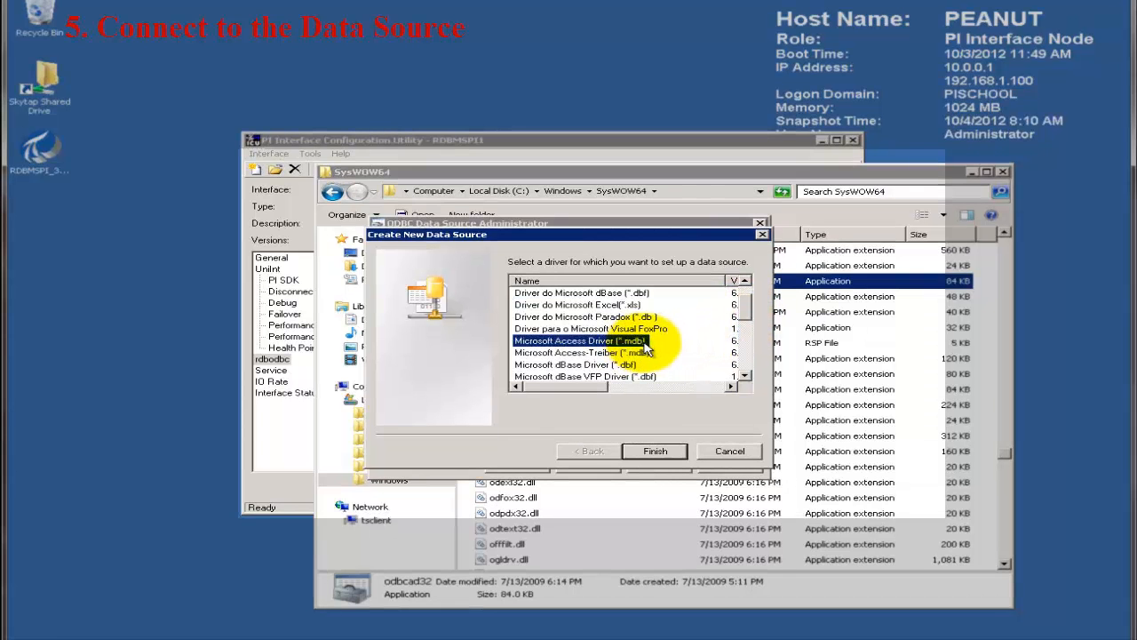
left_click_drag(747, 304, 747, 355)
left_click(613, 352)
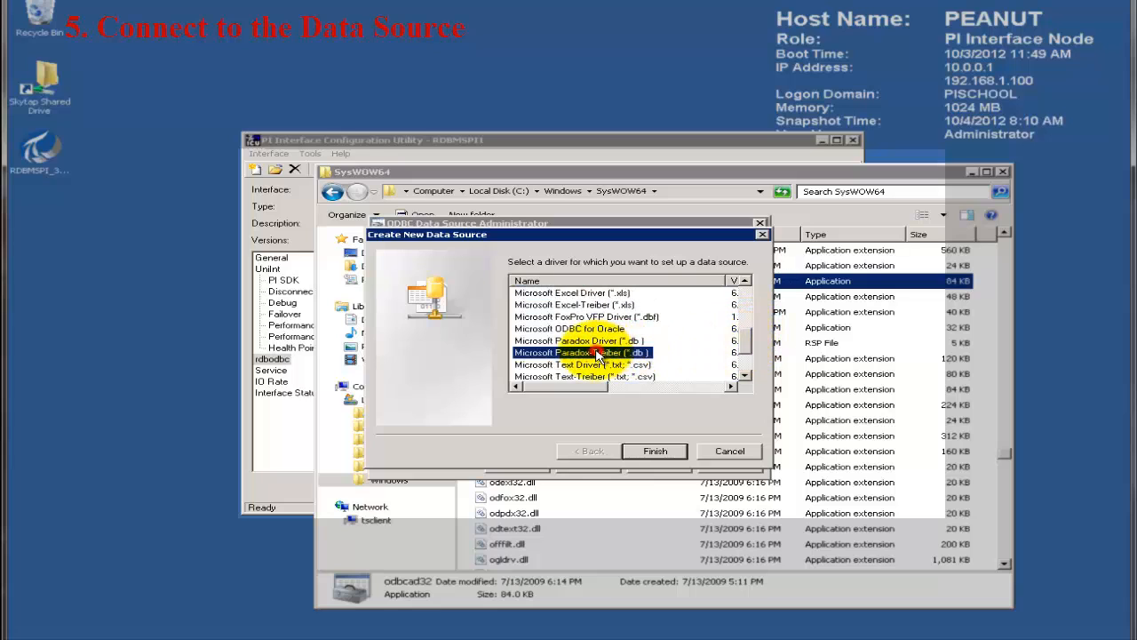
left_click_drag(745, 343, 745, 369)
left_click(564, 366)
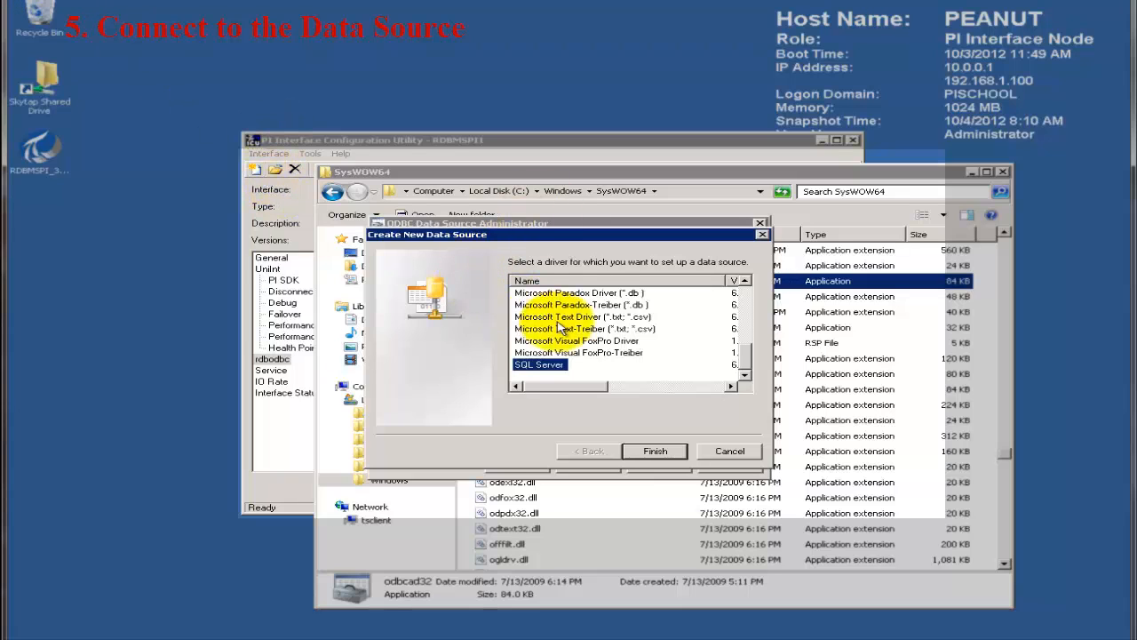
left_click(653, 452)
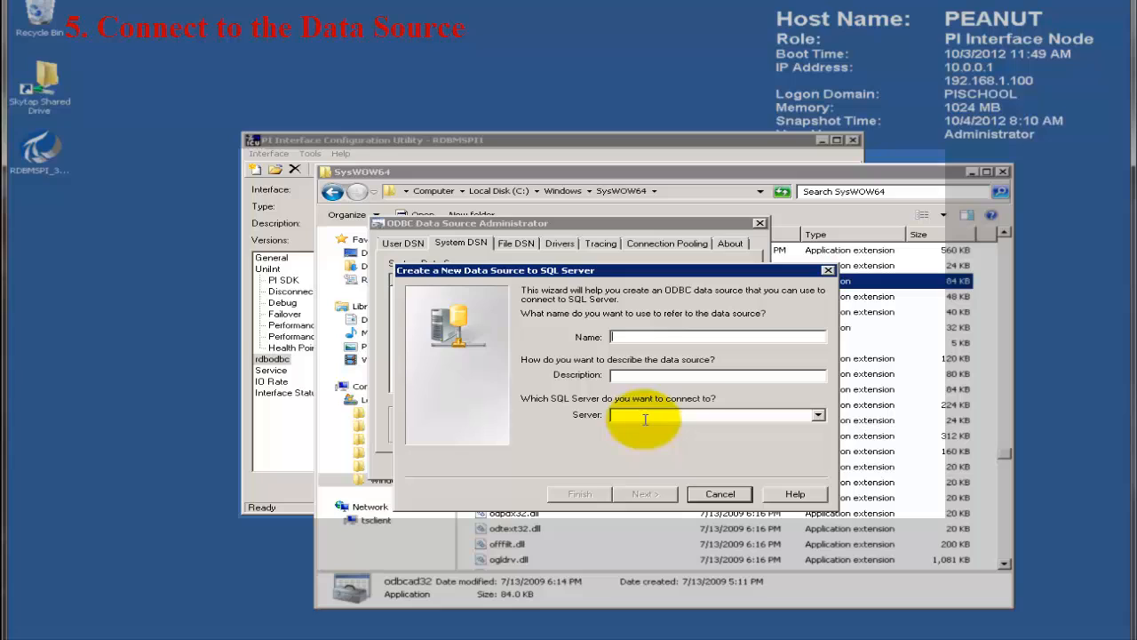
Name the data source Chestnut_Sqlexpress_DSN and set its SQL Server to CHESTNUT\SQLEXPRESS.
type("Chestn")
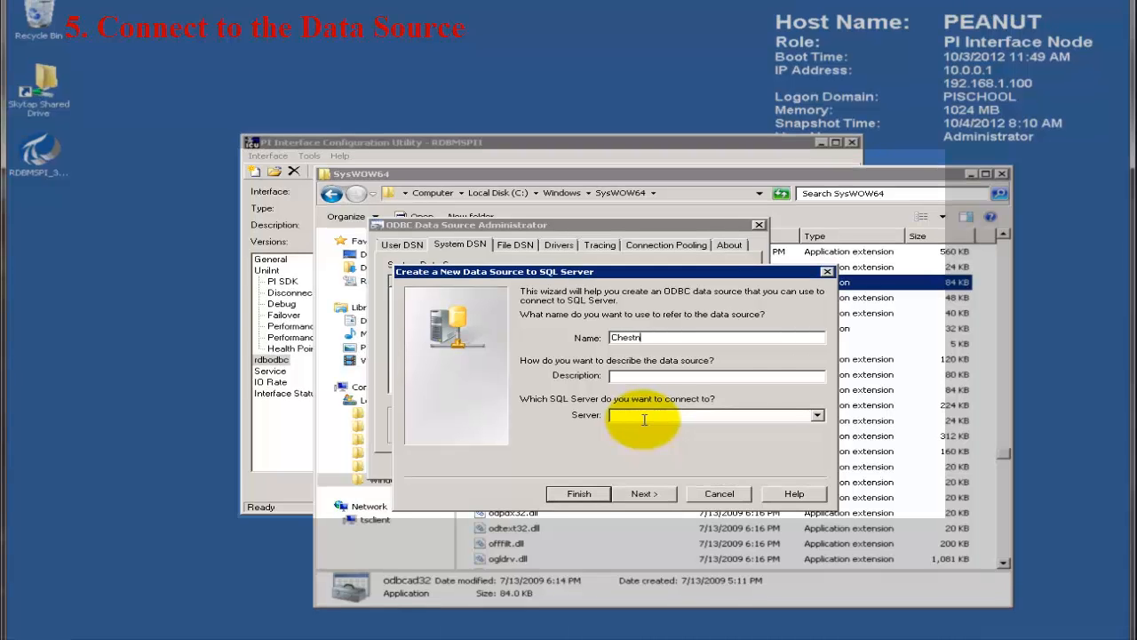
type("ut_Sqlexpress_DSN")
left_click(623, 415)
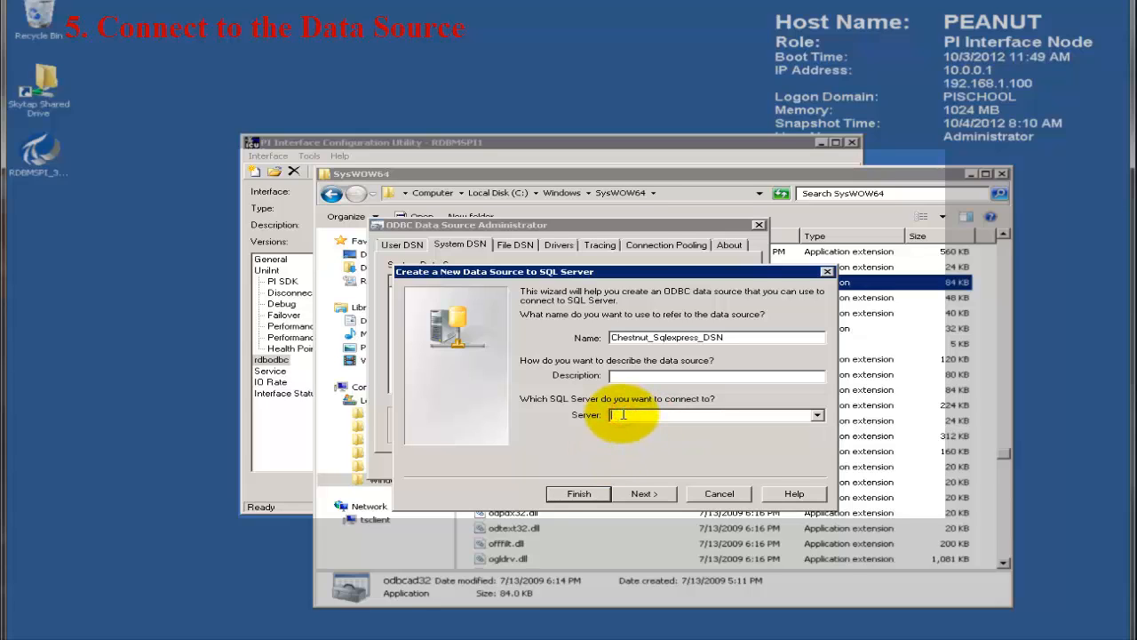
type("CHESTNUT\\SQLEX")
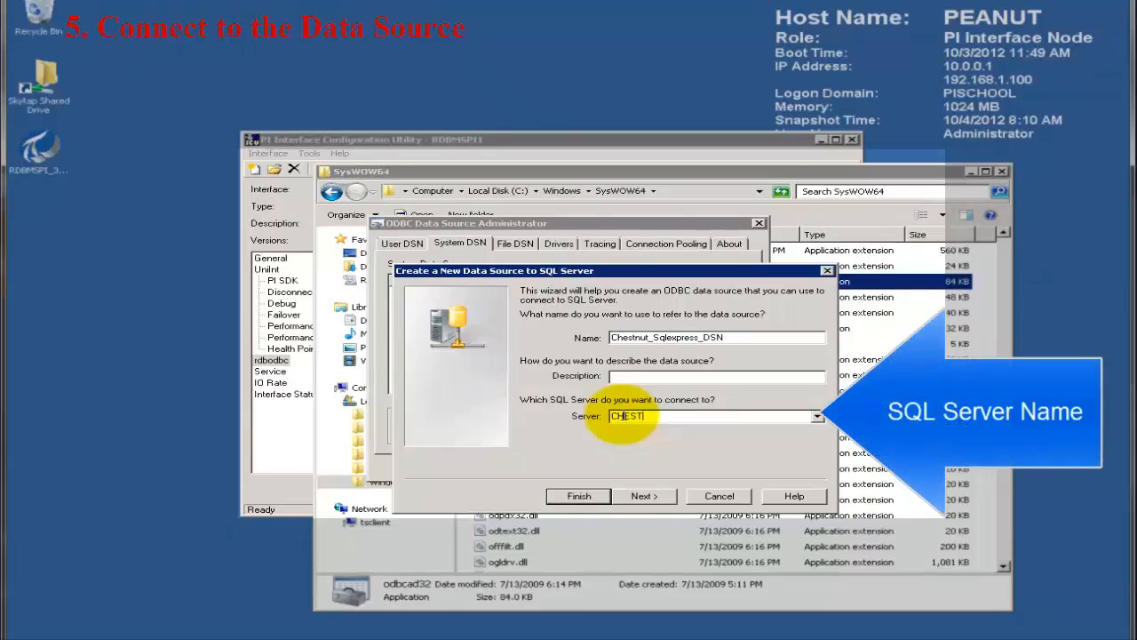
type("PRESS")
left_click(647, 496)
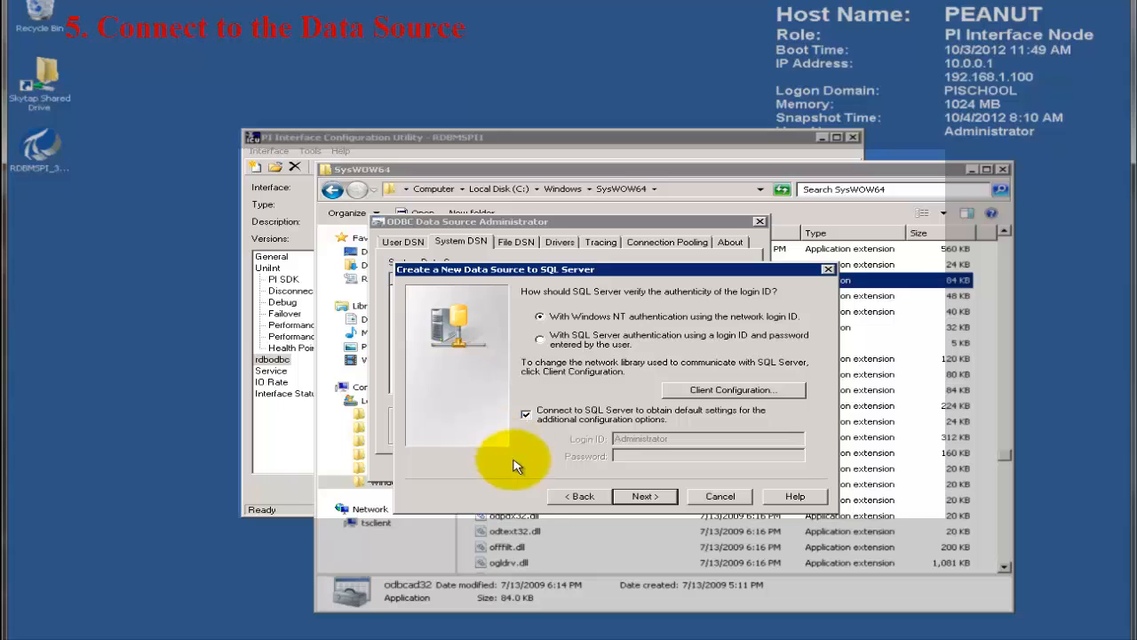
Choose Windows NT authentication using the network login ID for the SQL Server connection.
left_click(548, 341)
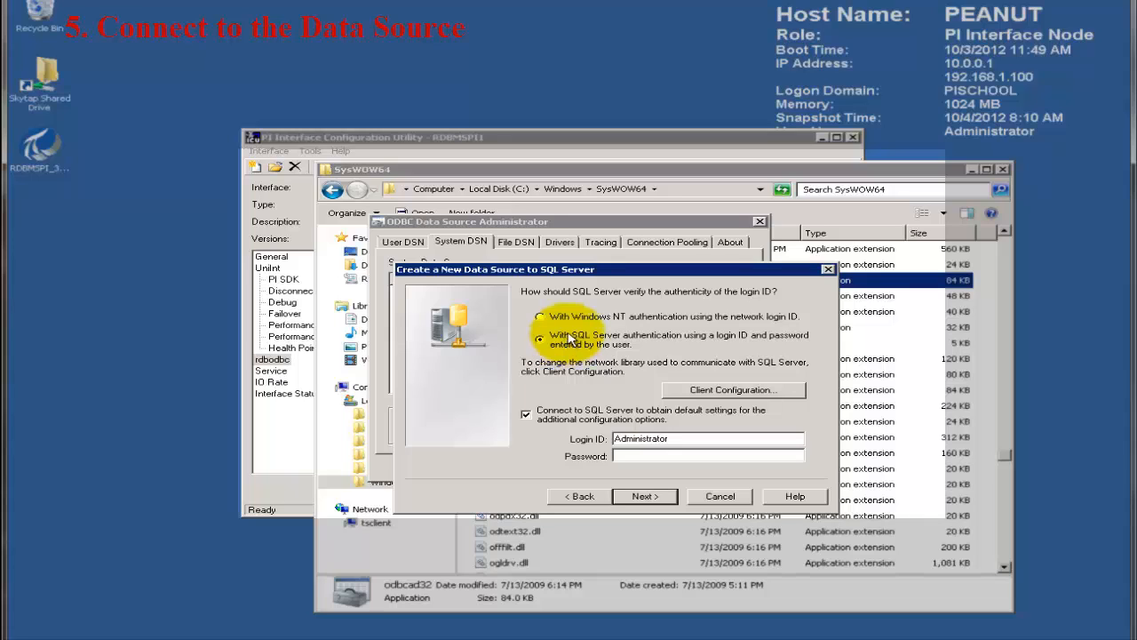
left_click(570, 322)
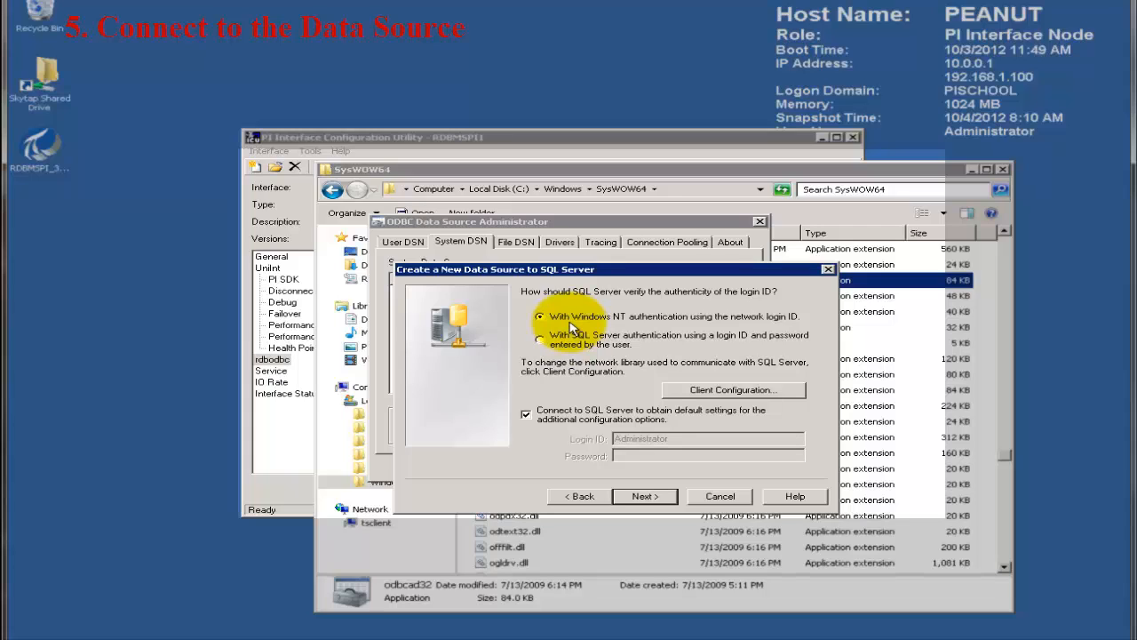
left_click(649, 502)
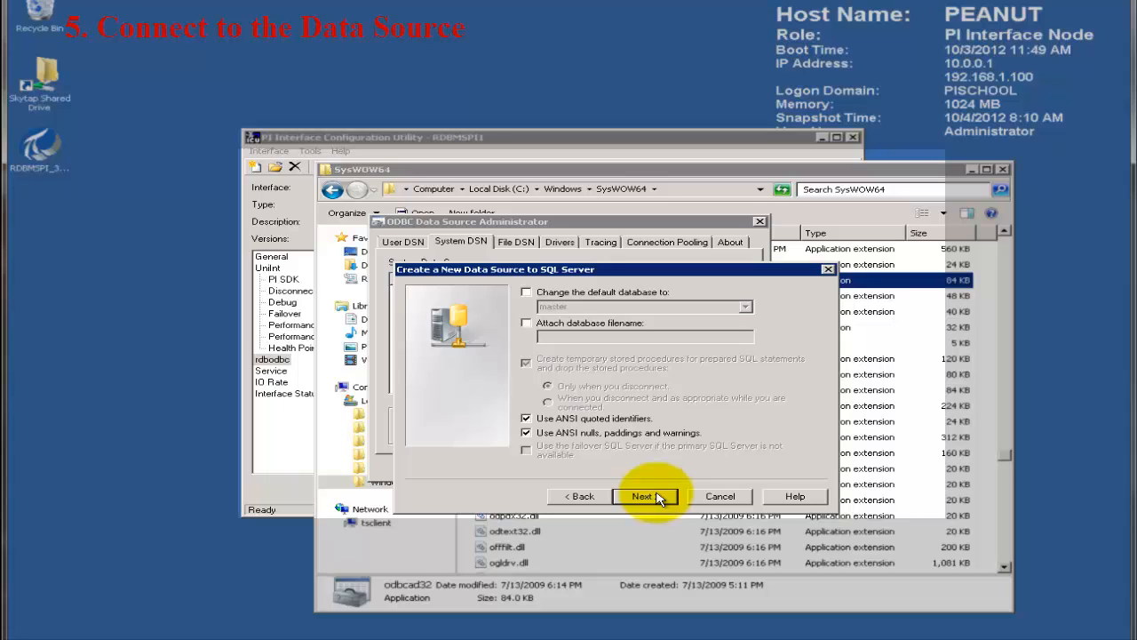
Change the data source's default database to ClusterInfo and finish the wizard with the remaining default options.
left_click(582, 300)
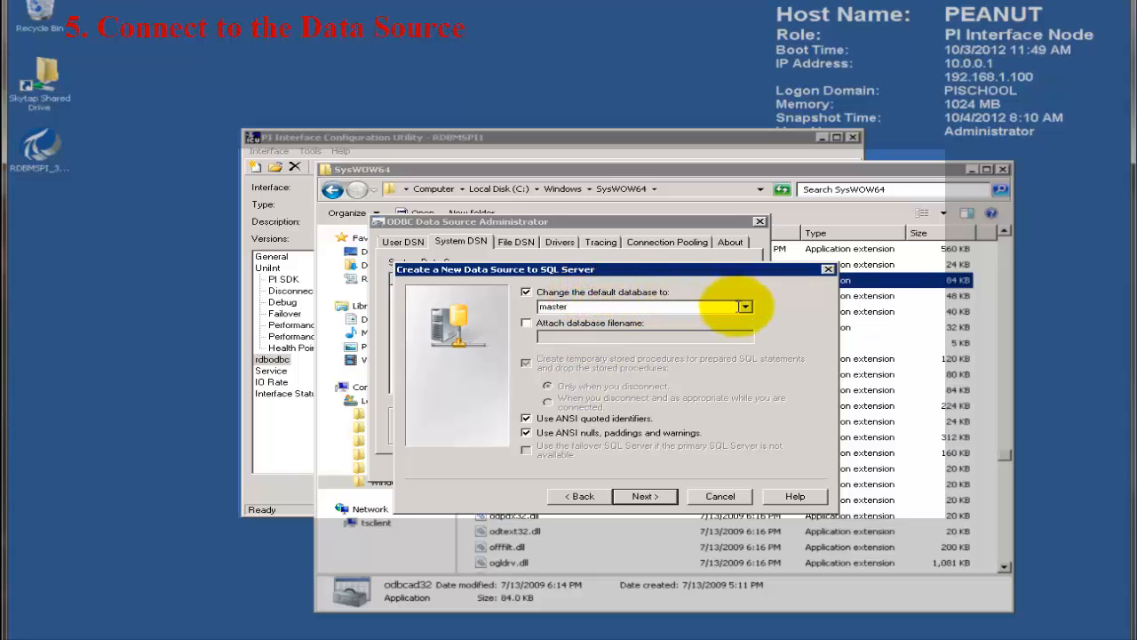
left_click(745, 305)
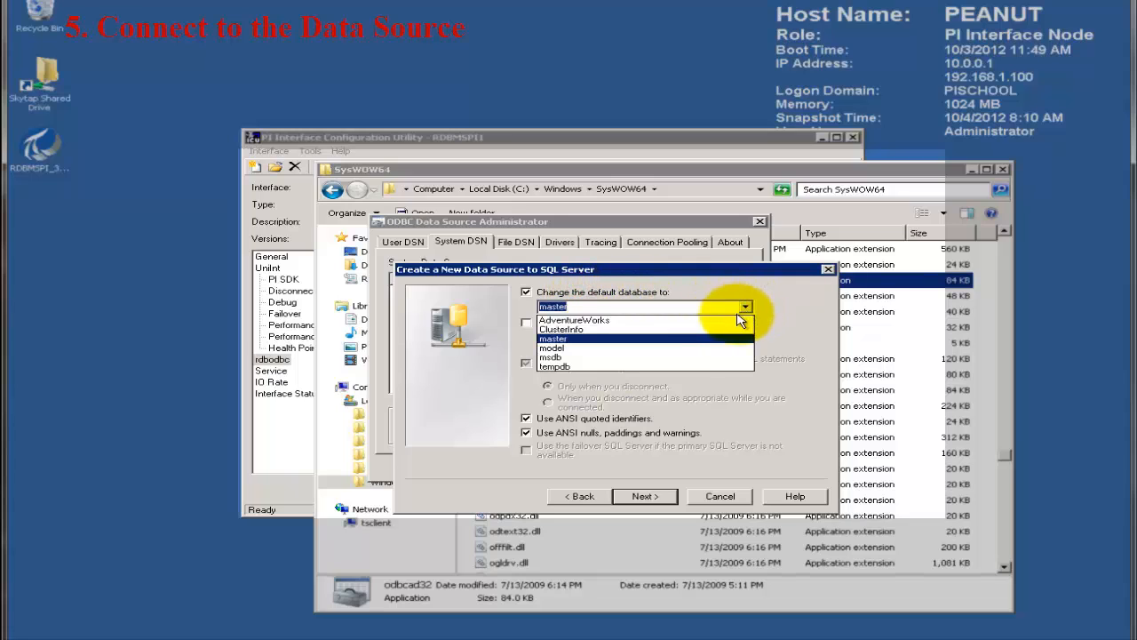
left_click(648, 330)
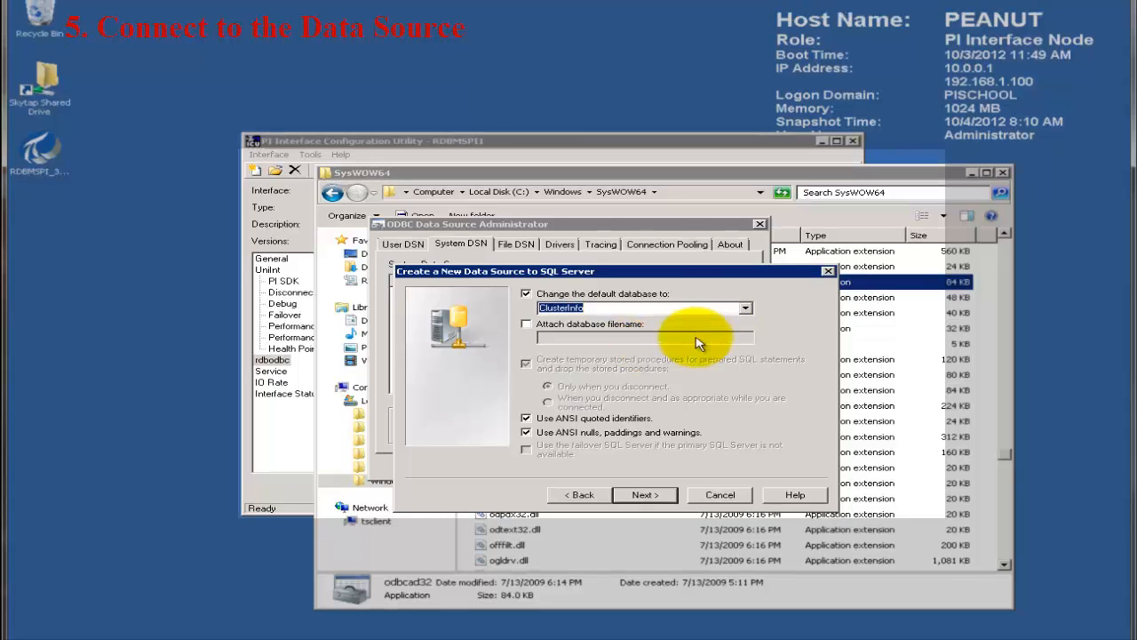
left_click(656, 498)
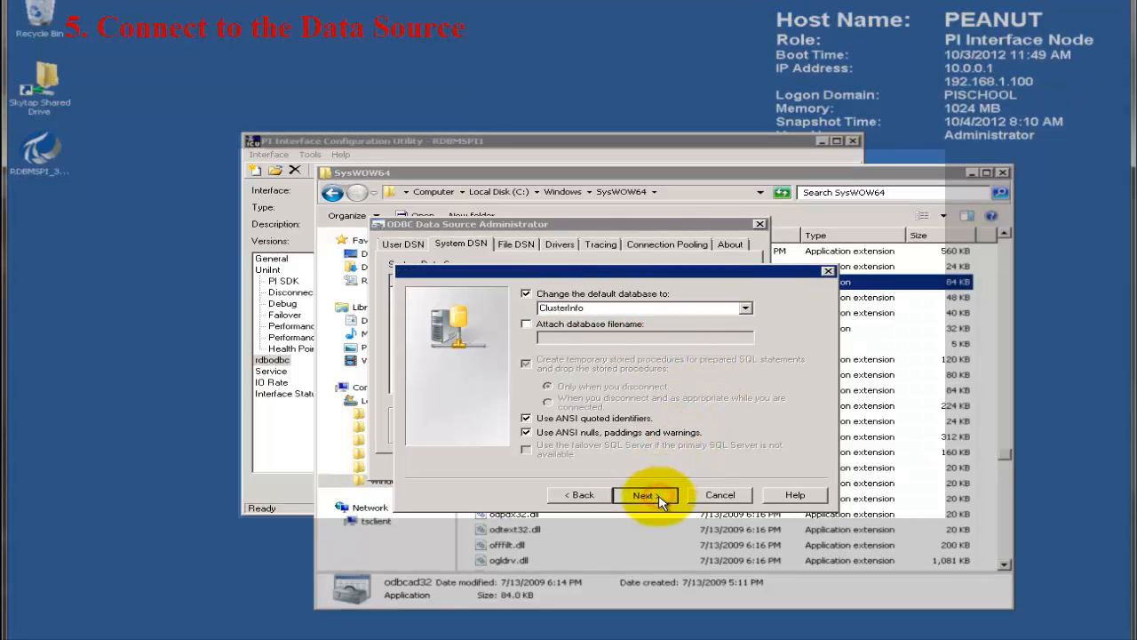
left_click(659, 498)
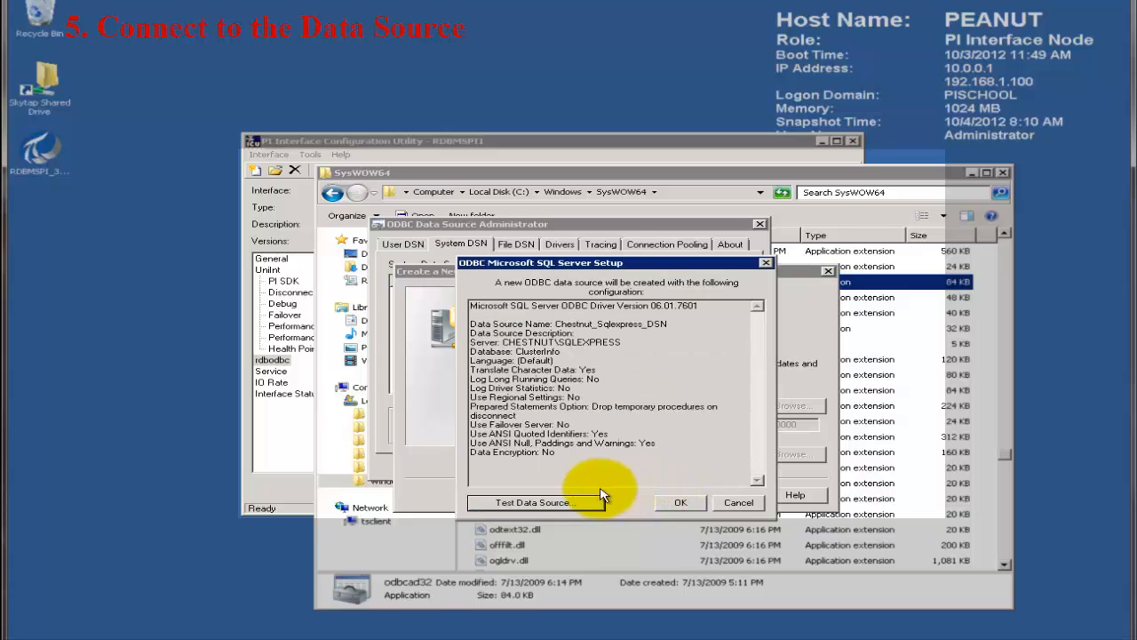
Test the connection of the new SQL Server data source and save the data source.
left_click(560, 503)
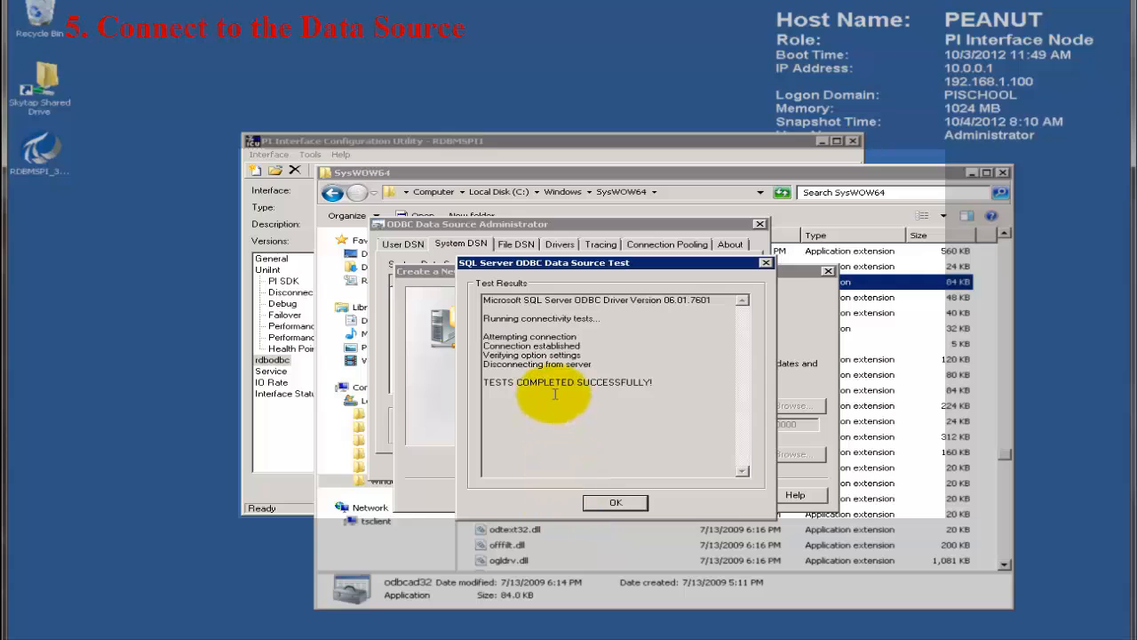
left_click_drag(562, 383, 664, 384)
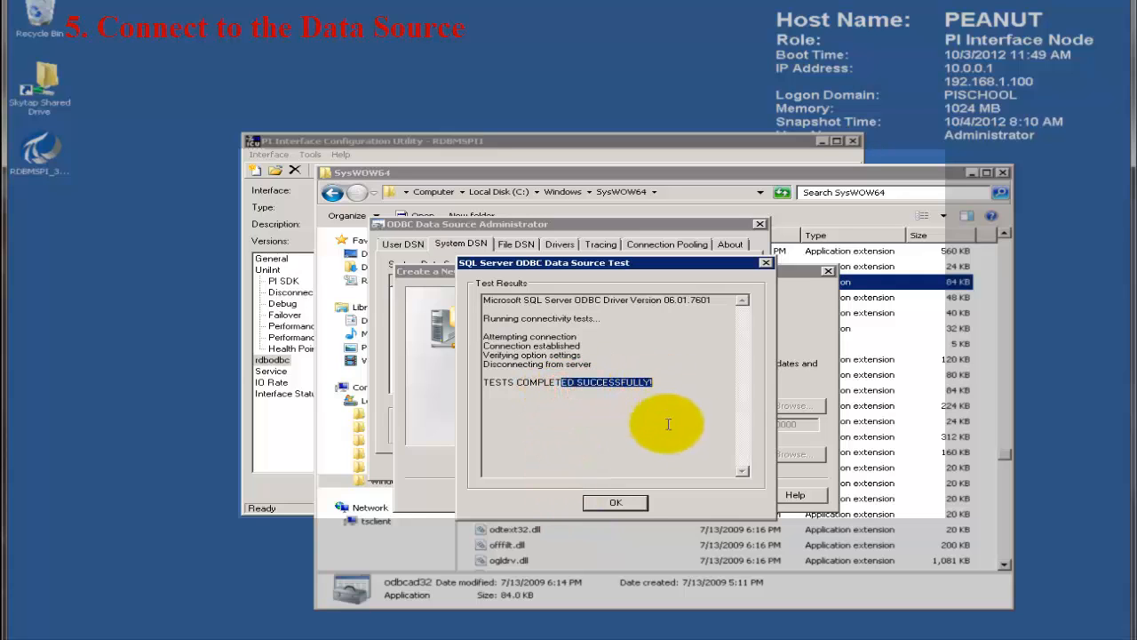
left_click(616, 504)
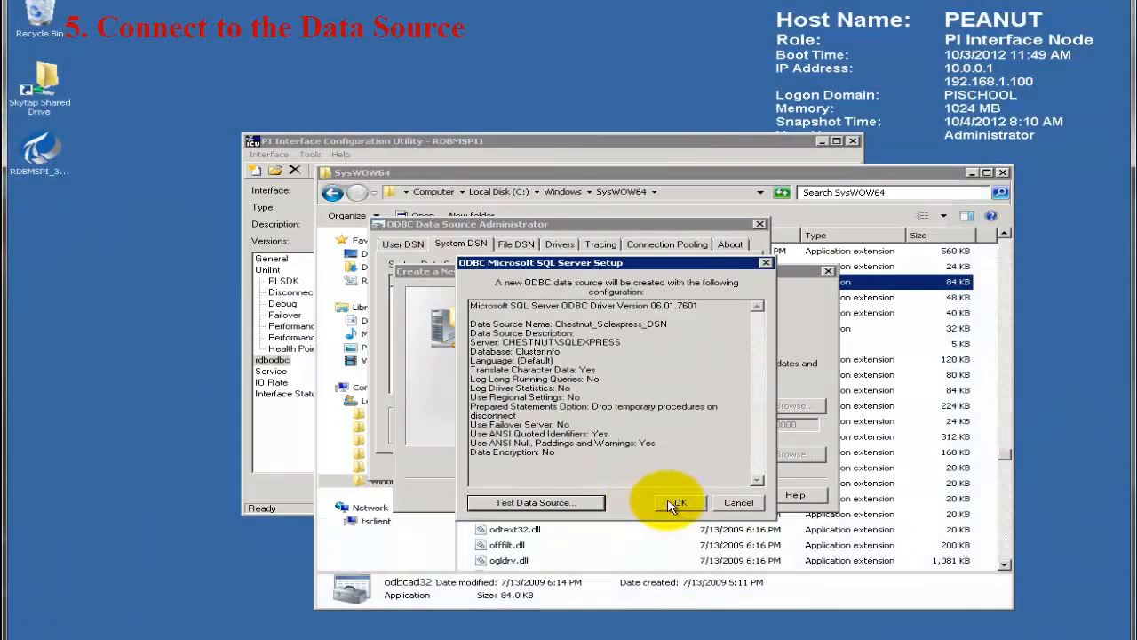
left_click(675, 504)
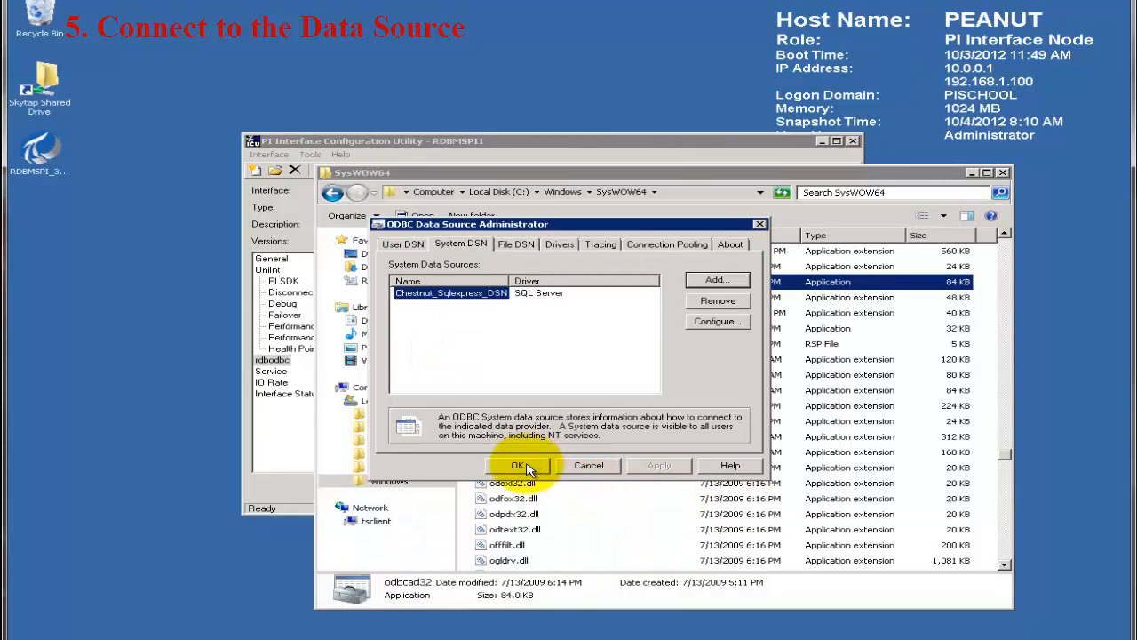
Close the ODBC administrator and set the RDBMSPI1 interface's DSN to the Chestnut_Sqlexpress_DSN machine data source using a trusted connection.
left_click(522, 466)
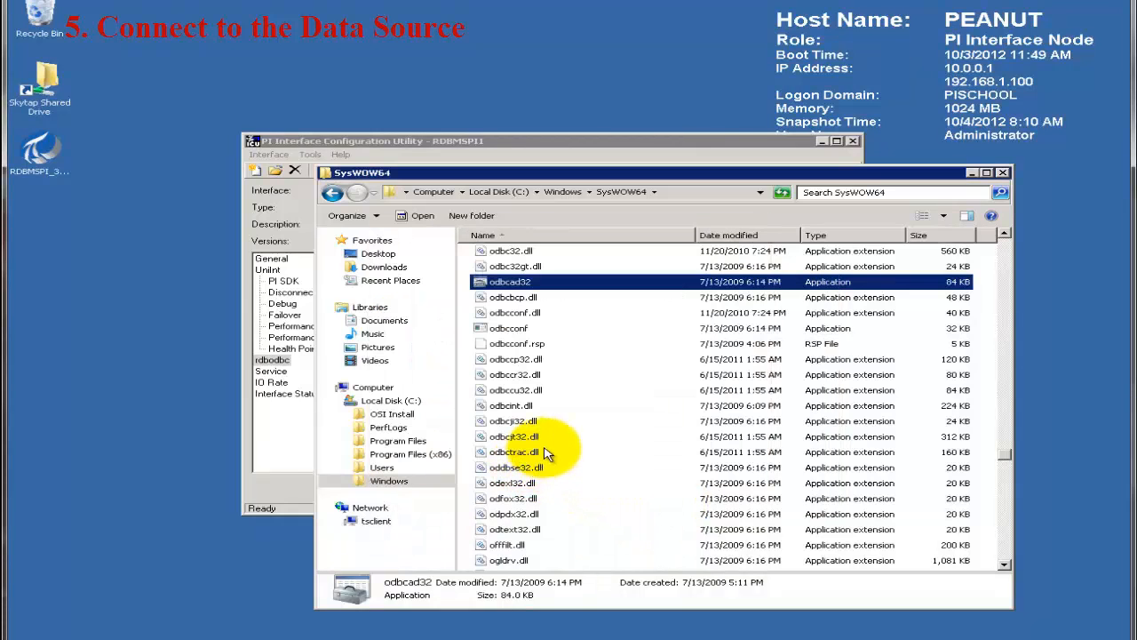
left_click(463, 140)
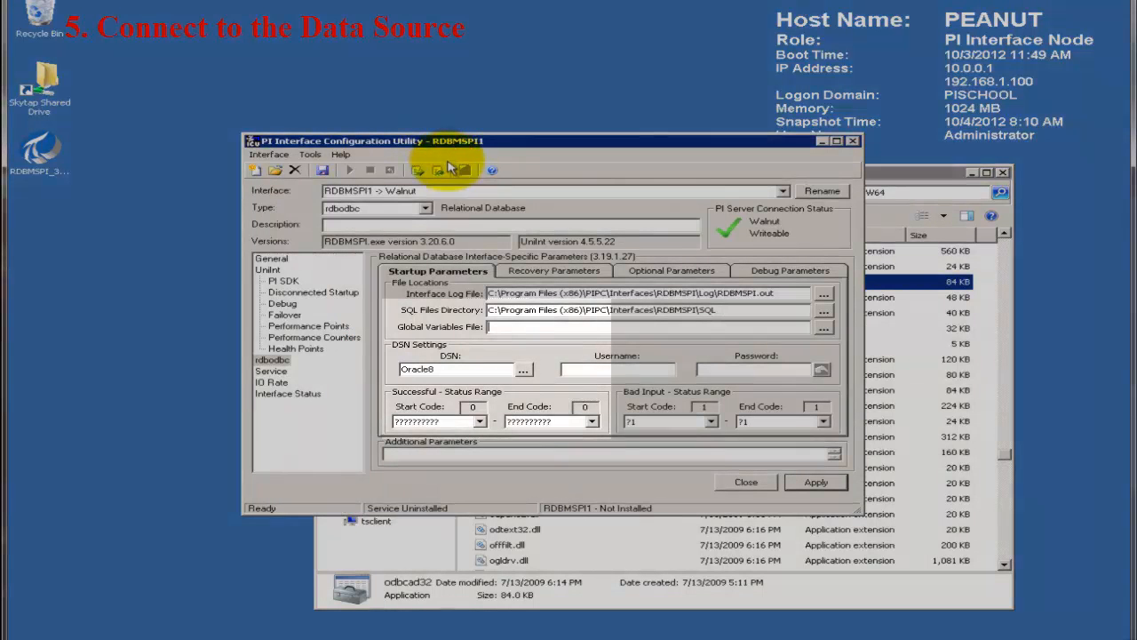
left_click(525, 370)
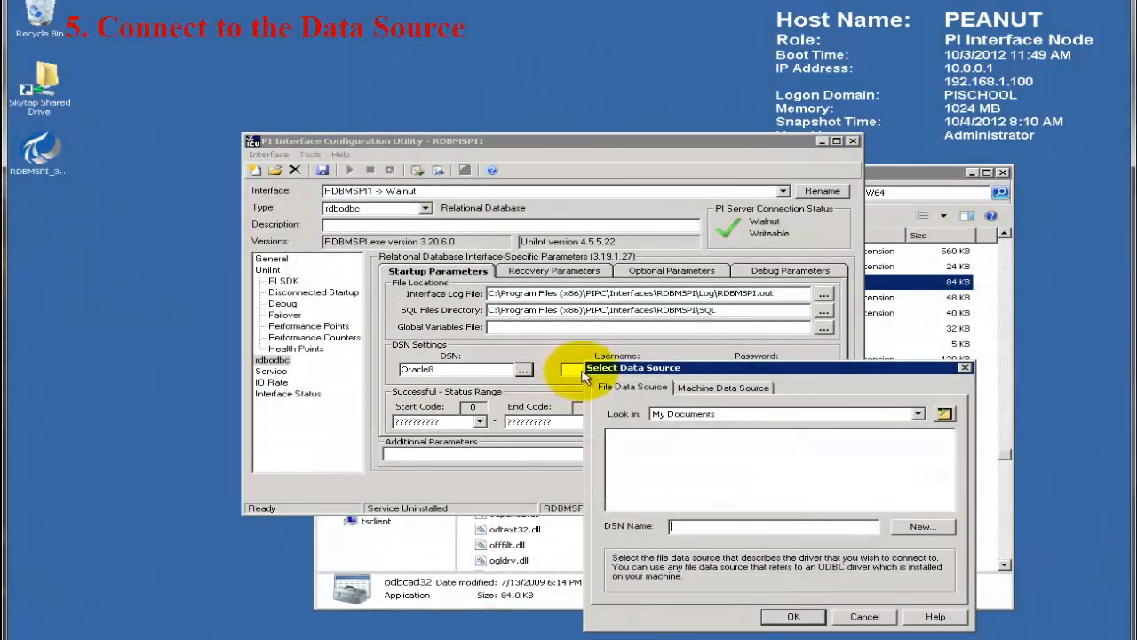
left_click(686, 388)
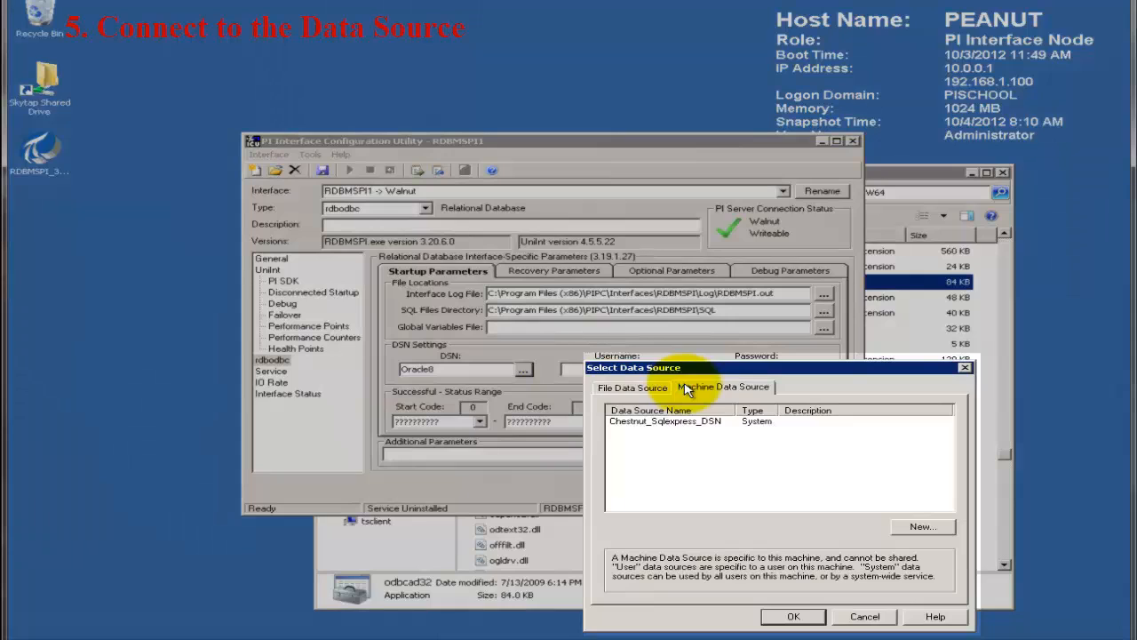
left_click(668, 421)
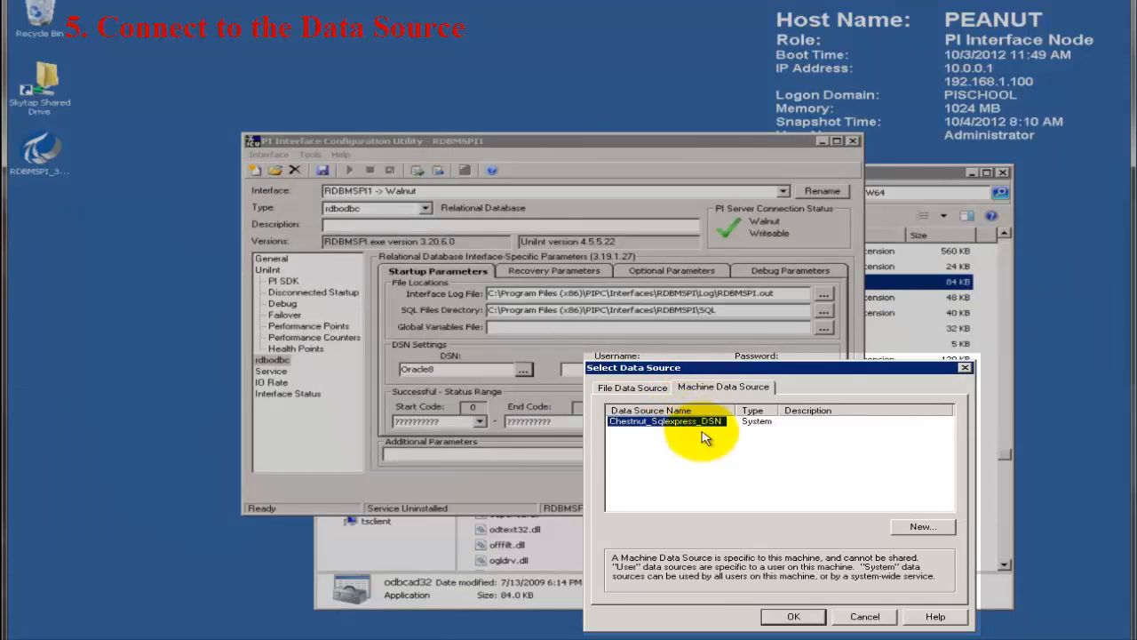
left_click(792, 618)
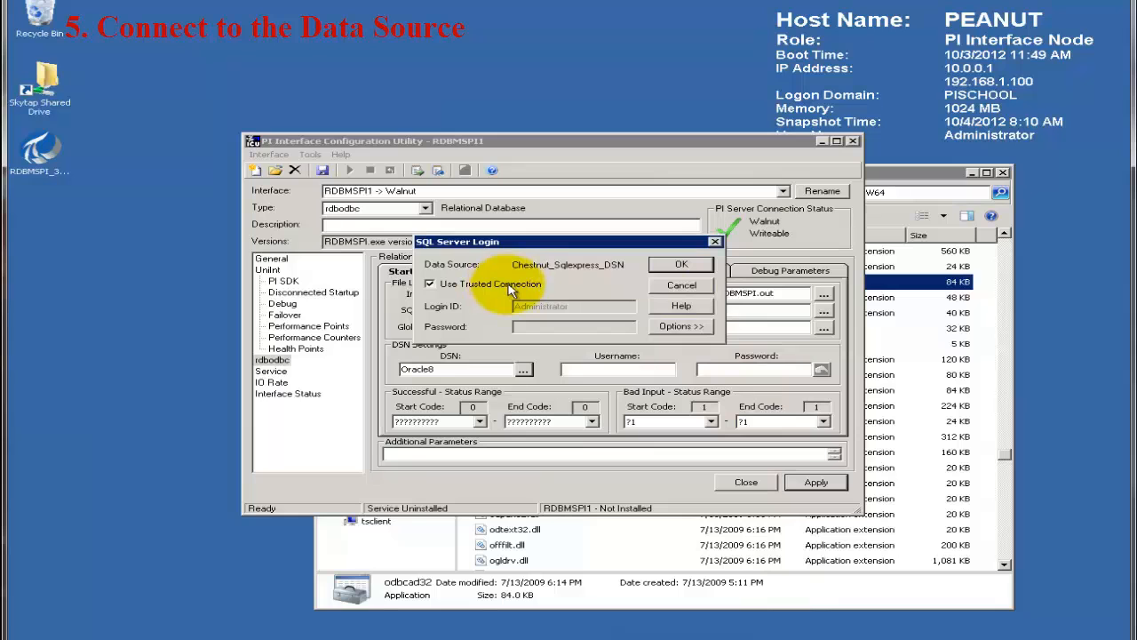
left_click(675, 264)
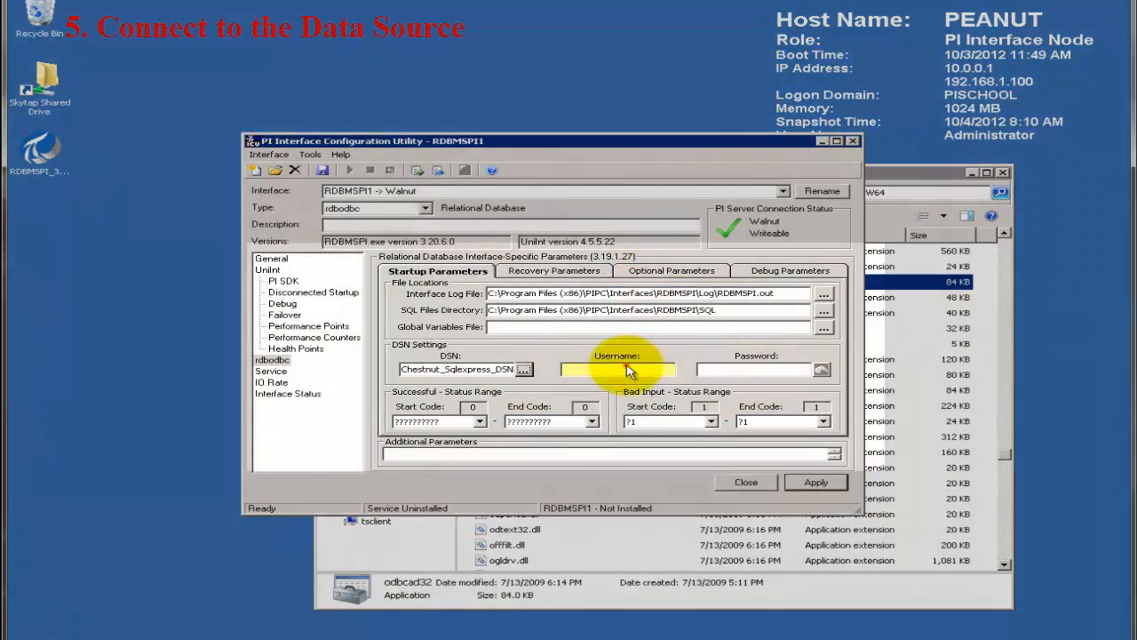
Enter PISCHOOL\Administrator as the DSN username, enter the account password, and apply the settings with the encrypted password file.
left_click(629, 368)
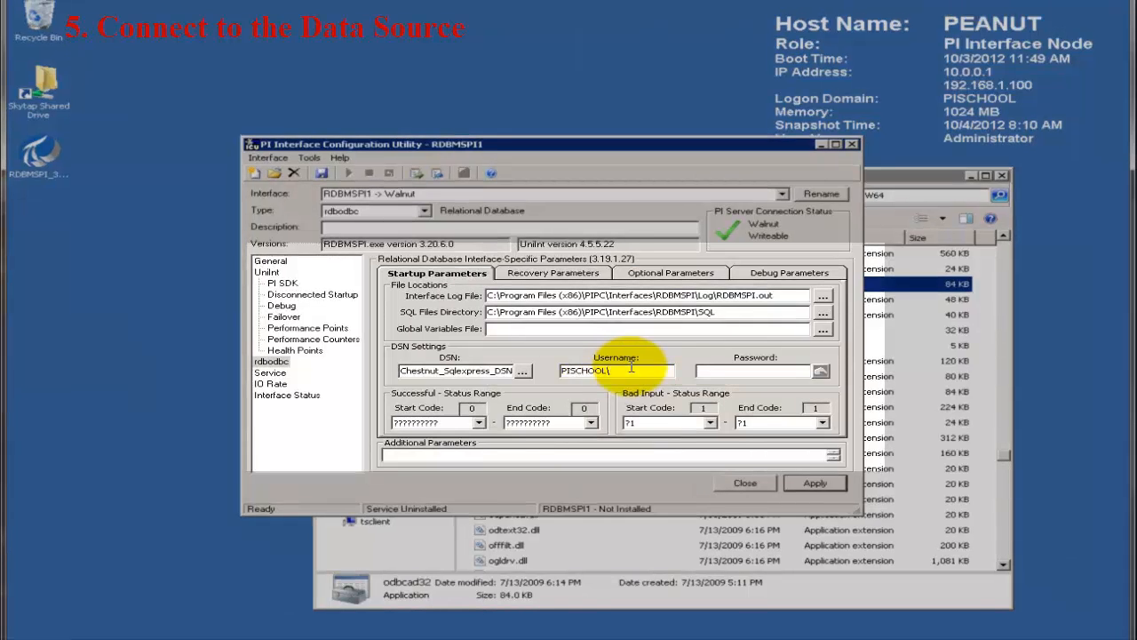
left_click(762, 371)
type("*")
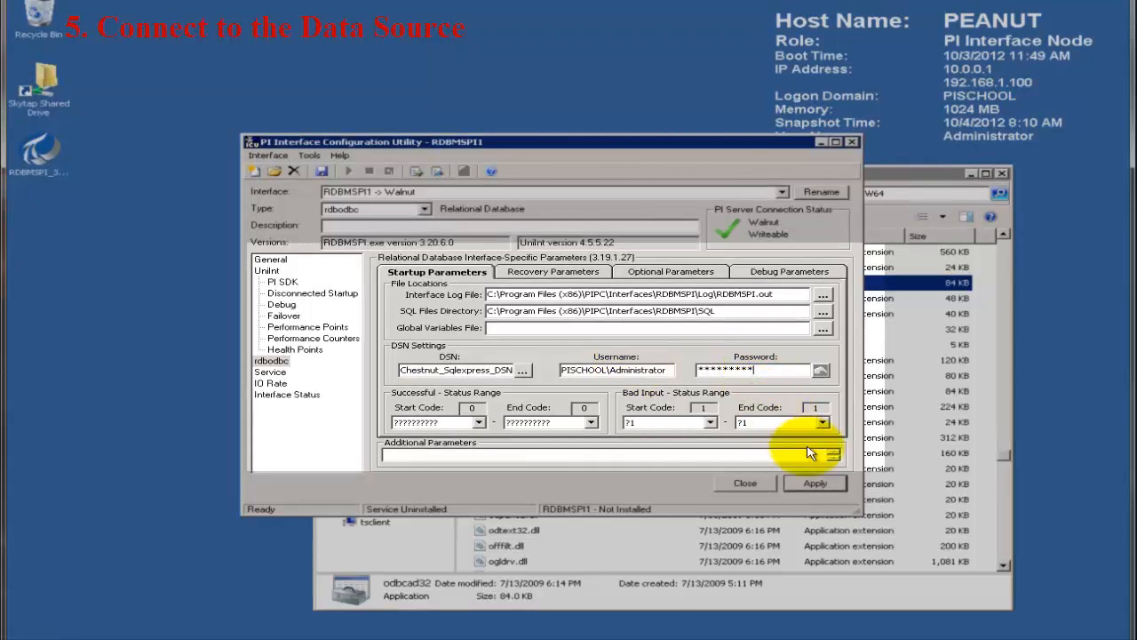
left_click(814, 483)
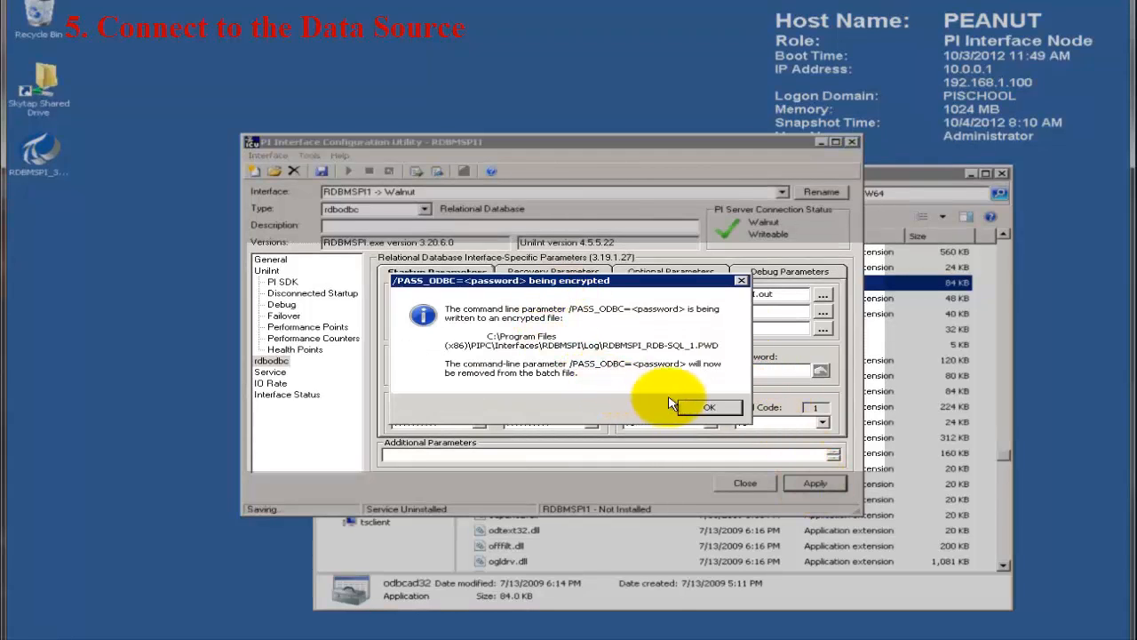
left_click(707, 408)
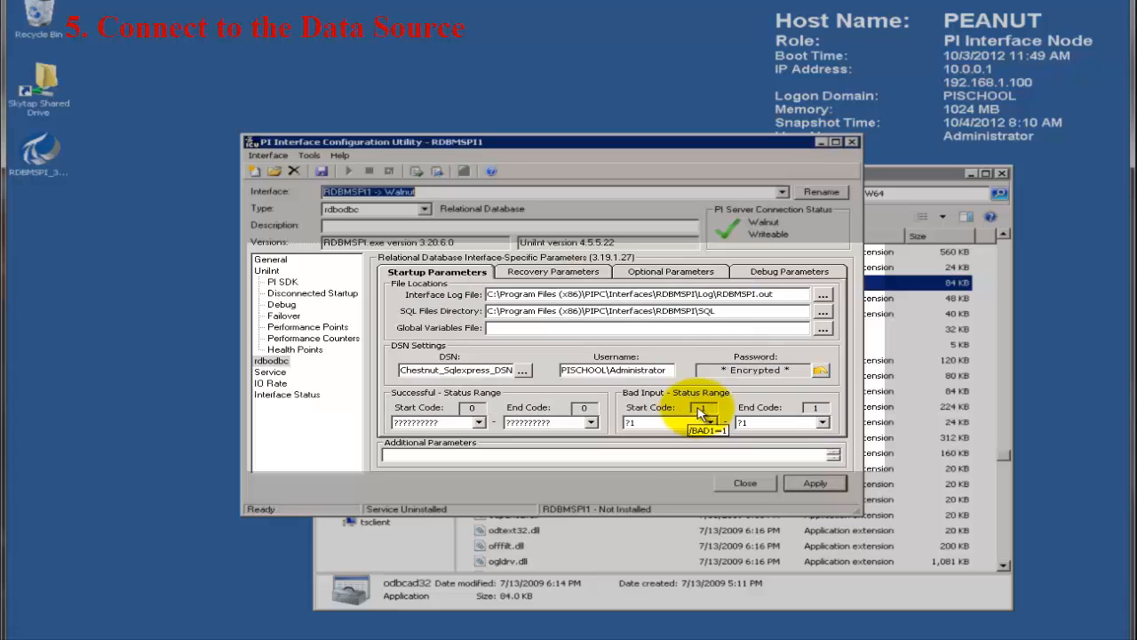
Create the automatically starting interface service, logging on as PISCHOOL\Administrator with the account password entered and confirmed.
left_click(270, 373)
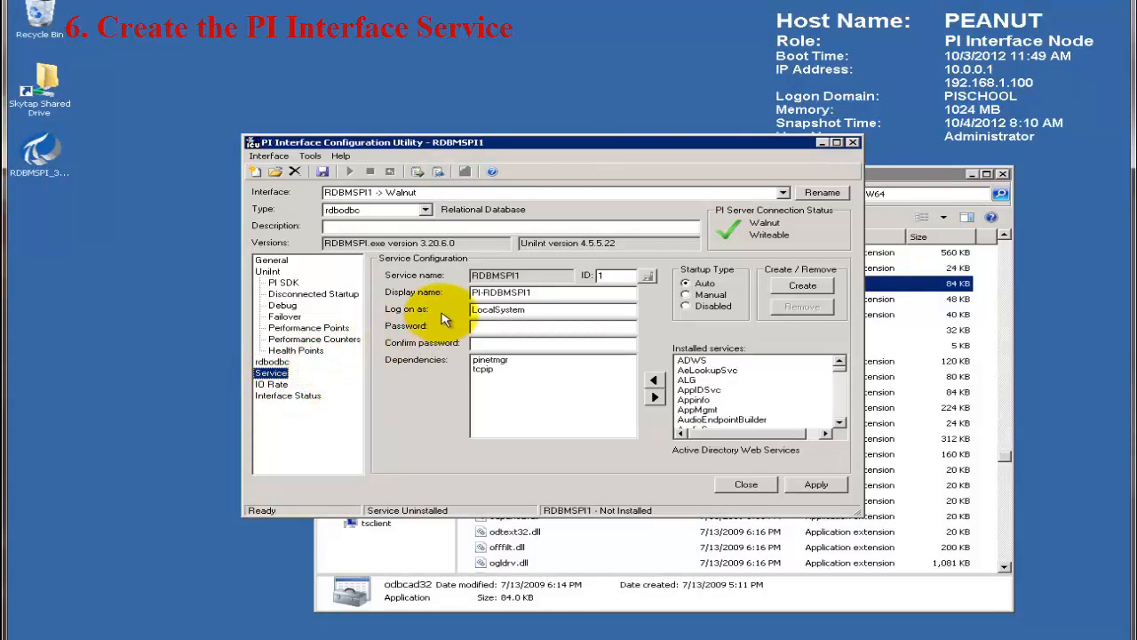
double_click(497, 309)
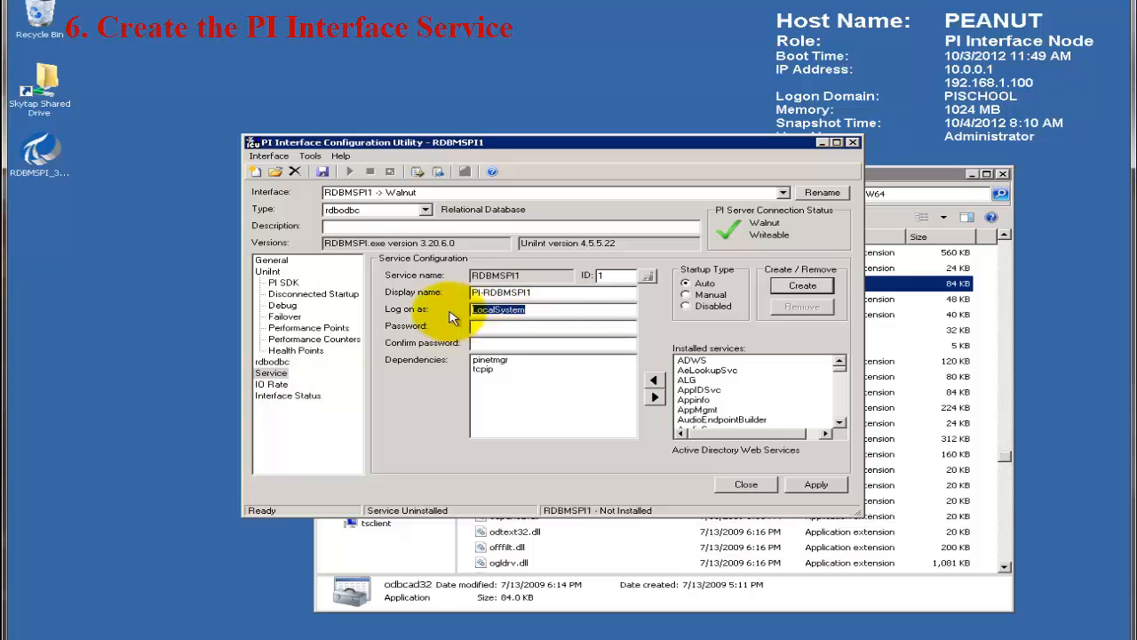
type("PISCHOOL")
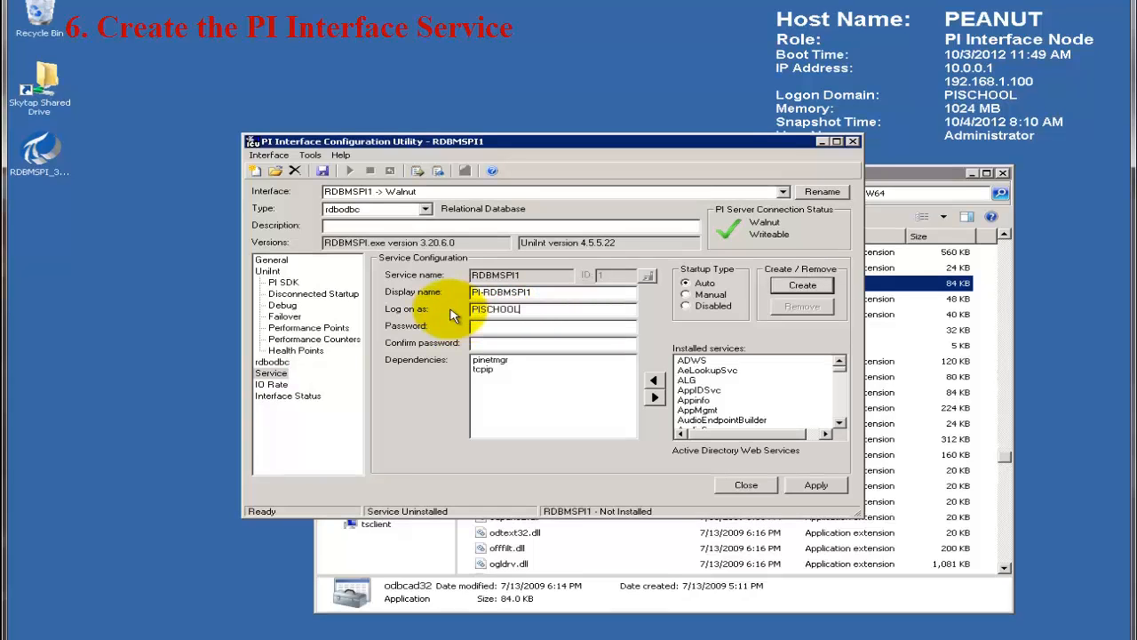
type("\\Administrator")
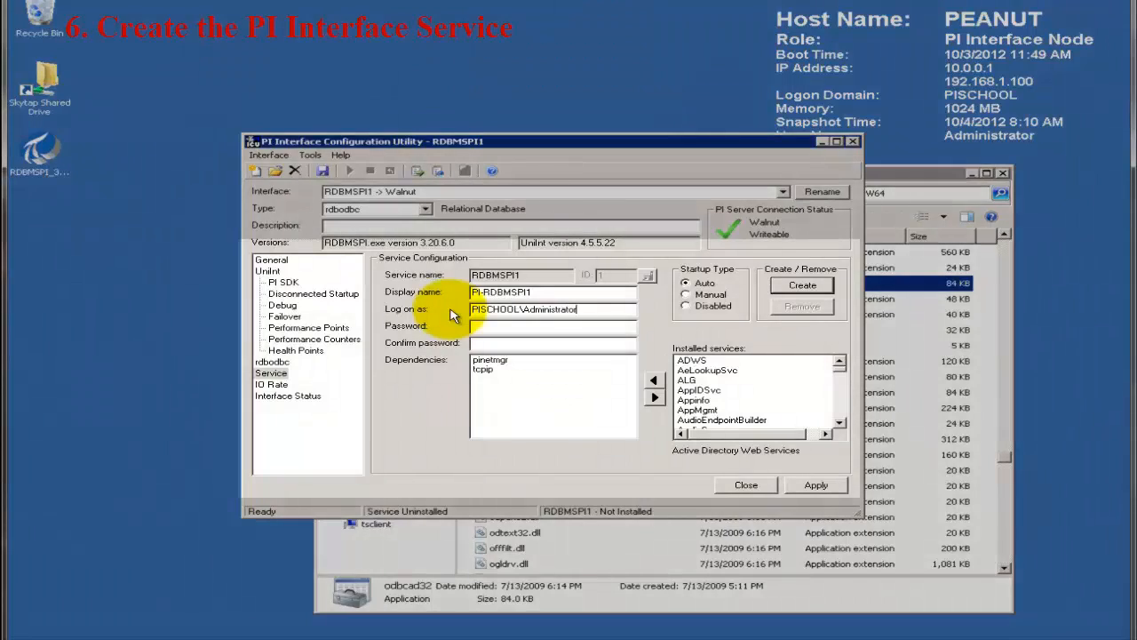
left_click(491, 328)
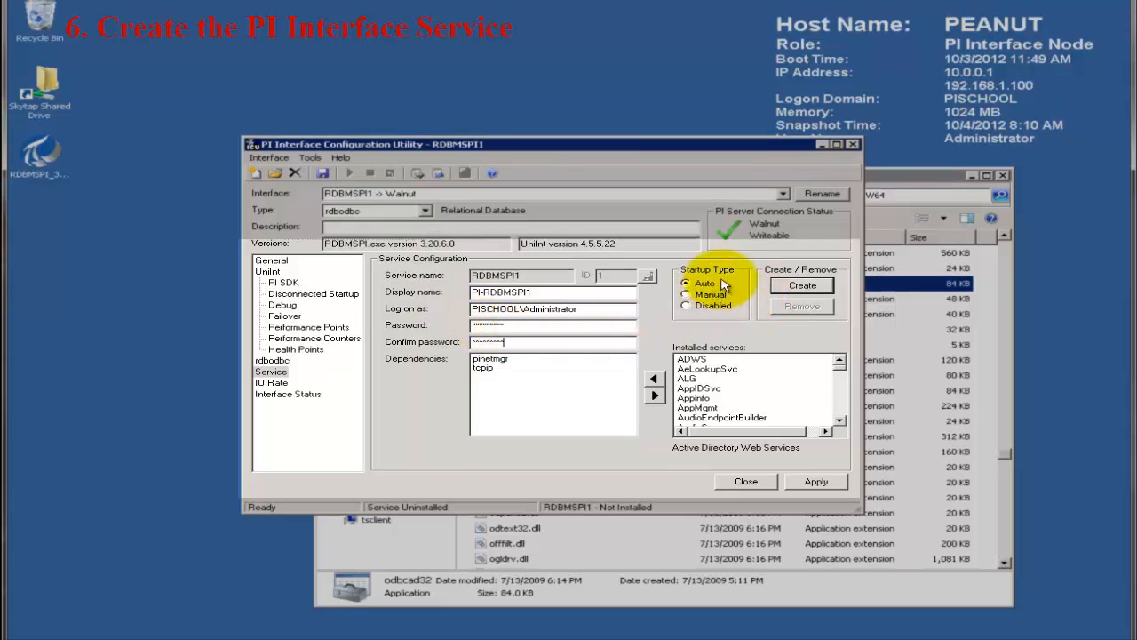
left_click(804, 287)
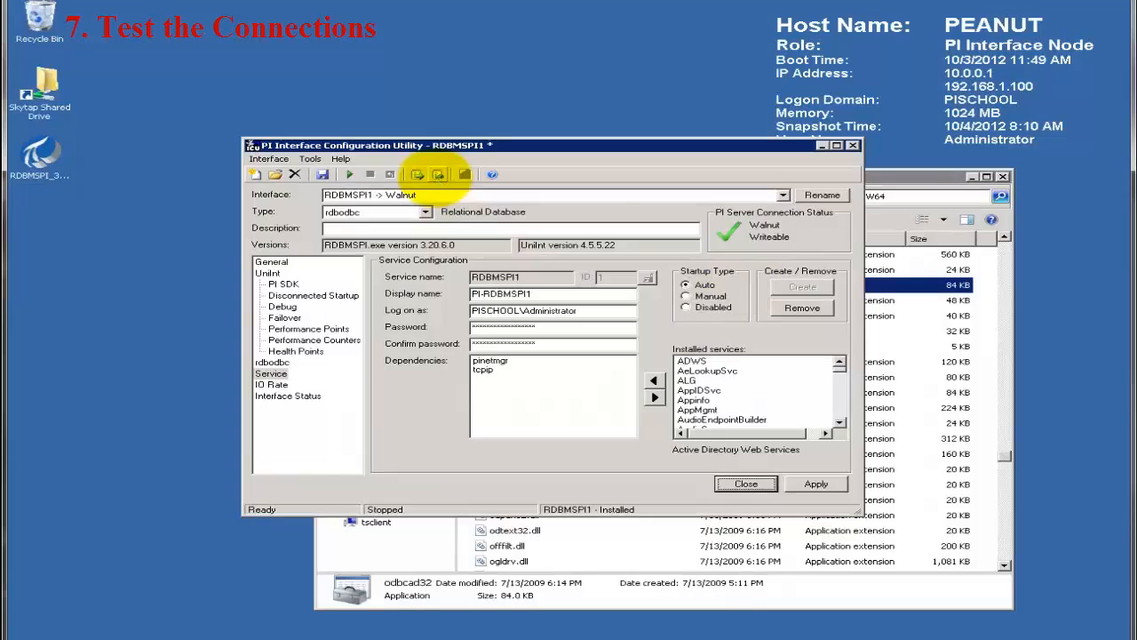
Open the continuous pigetmsg message log and move its window clear of the interface controls.
left_click(437, 174)
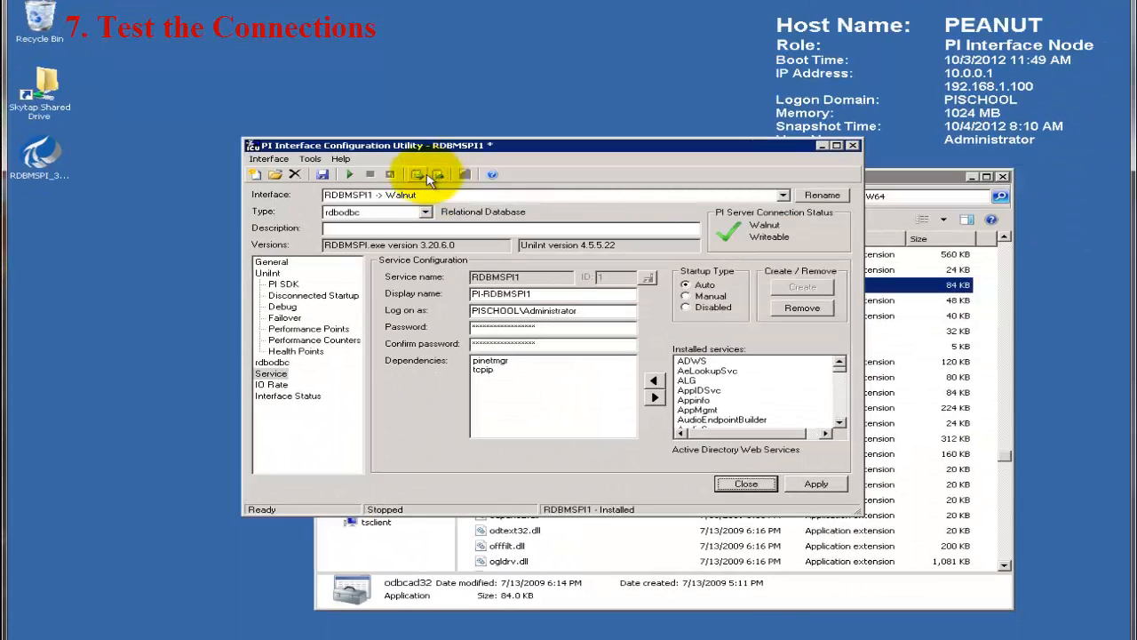
left_click(434, 175)
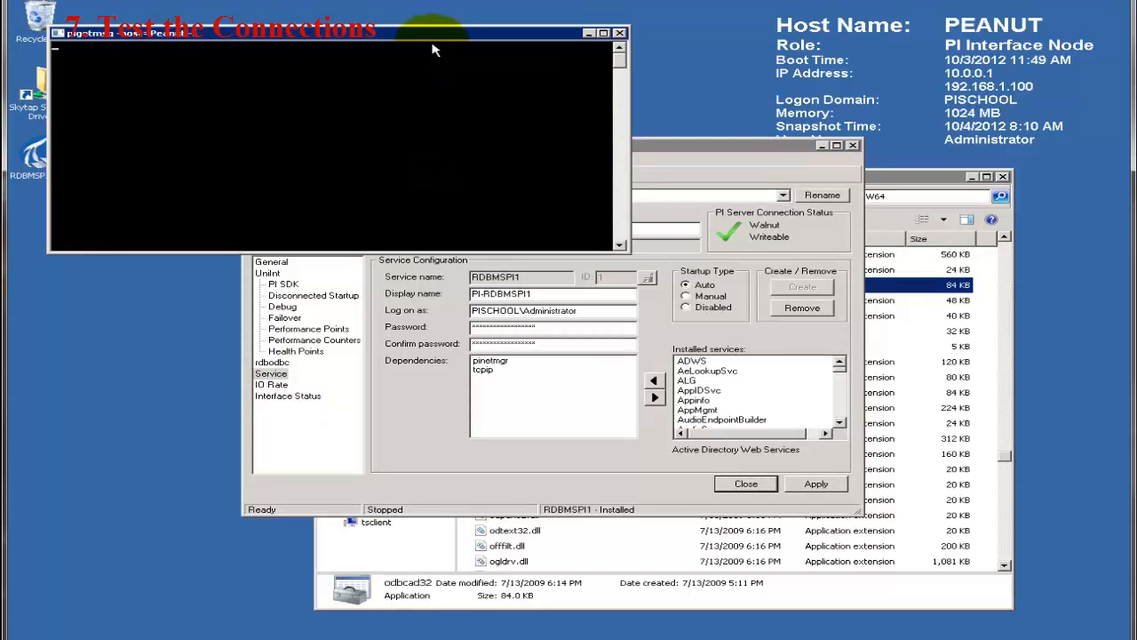
left_click_drag(429, 41, 827, 382)
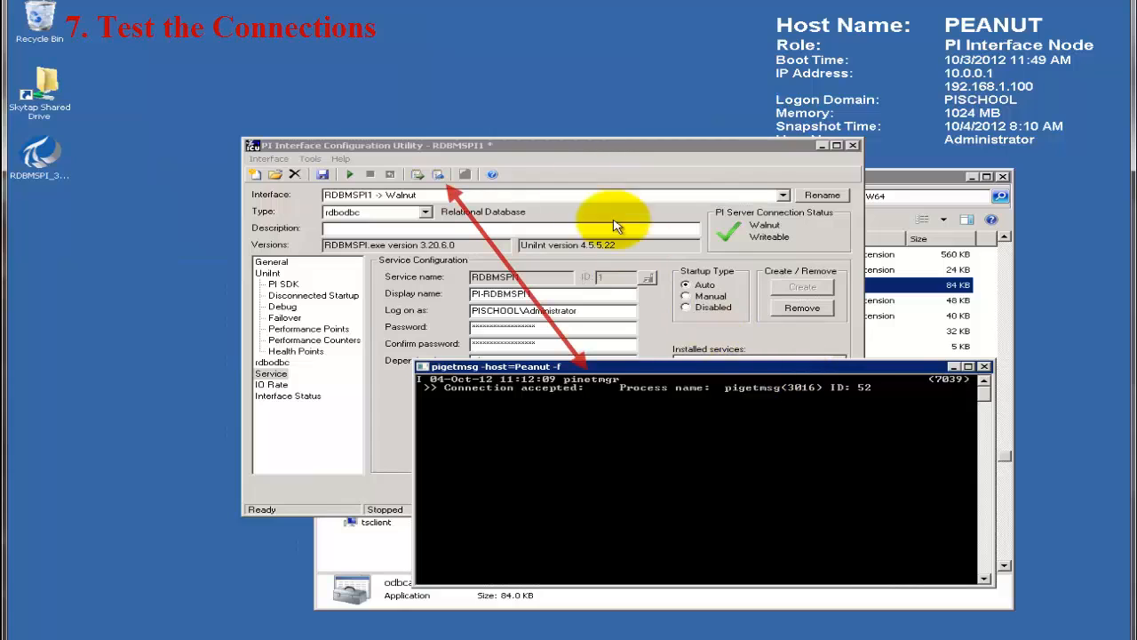
Start the RDBMSPI1 interface service, saving the pending changes first.
left_click(438, 148)
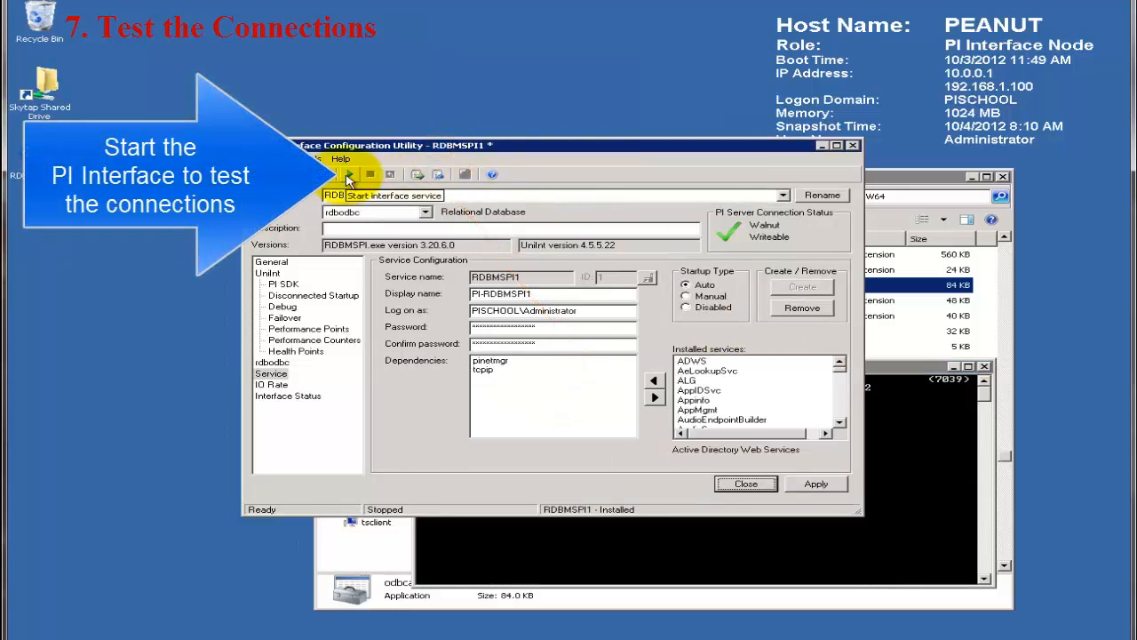
left_click(349, 175)
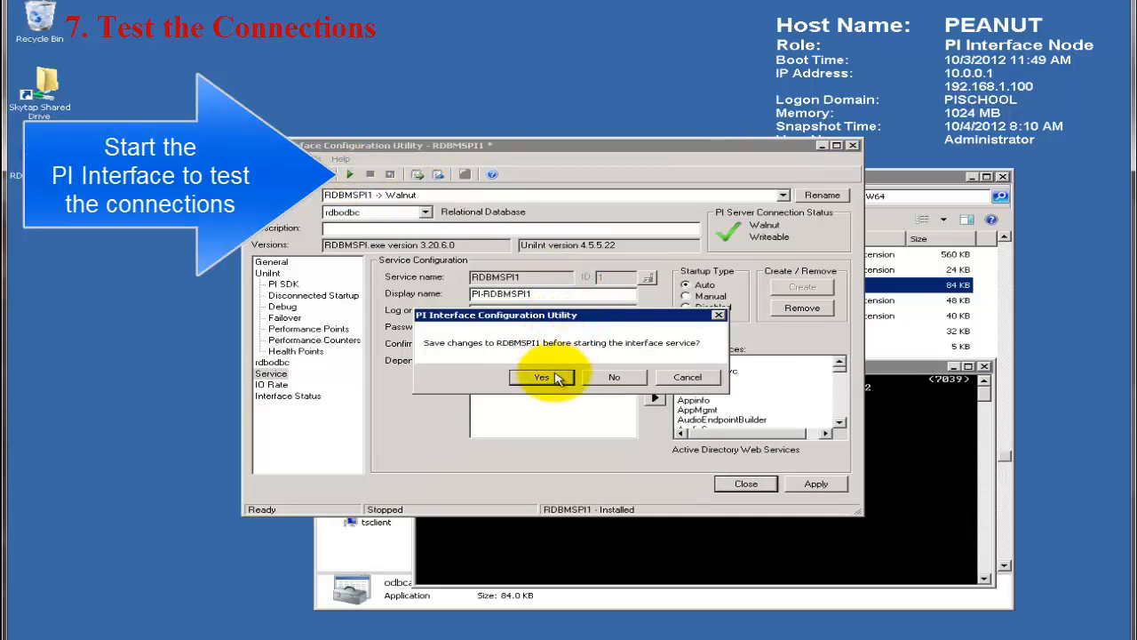
left_click(557, 378)
Examine the interface's startup messages in the pigetmsg log for the PI Server and SQL Server data source connections.
left_click(924, 367)
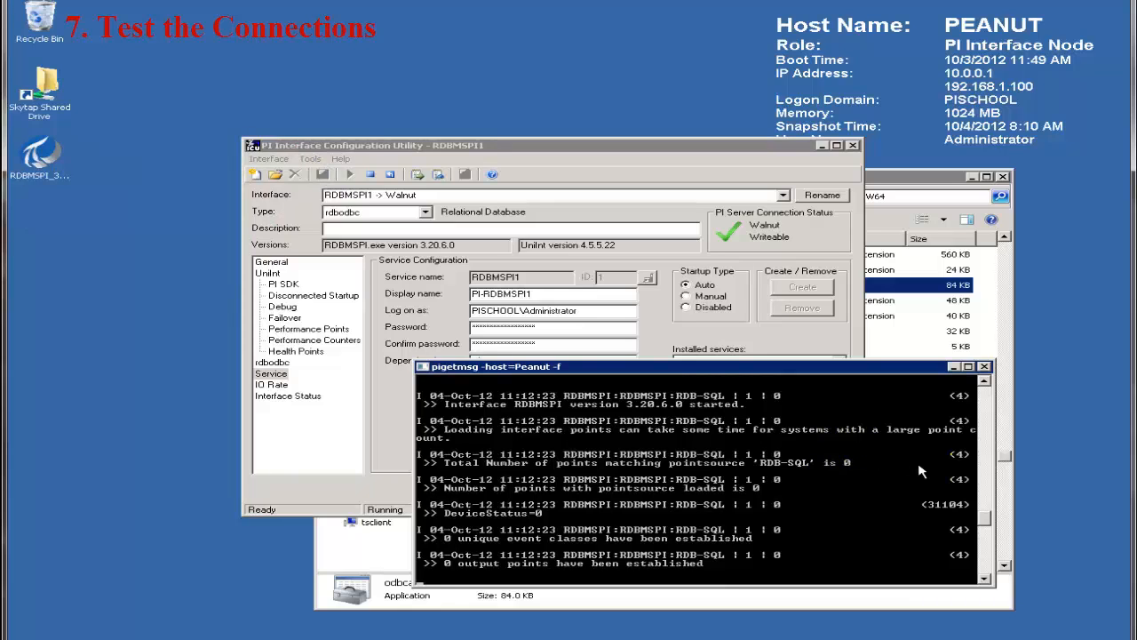
left_click_drag(983, 517, 996, 465)
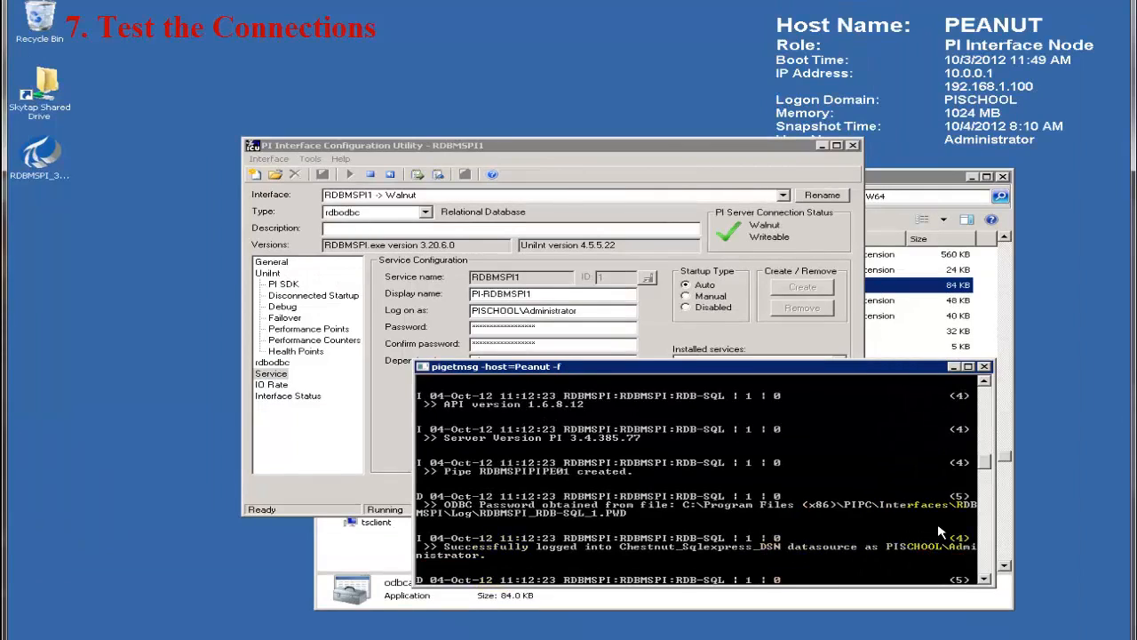
left_click_drag(986, 464, 986, 523)
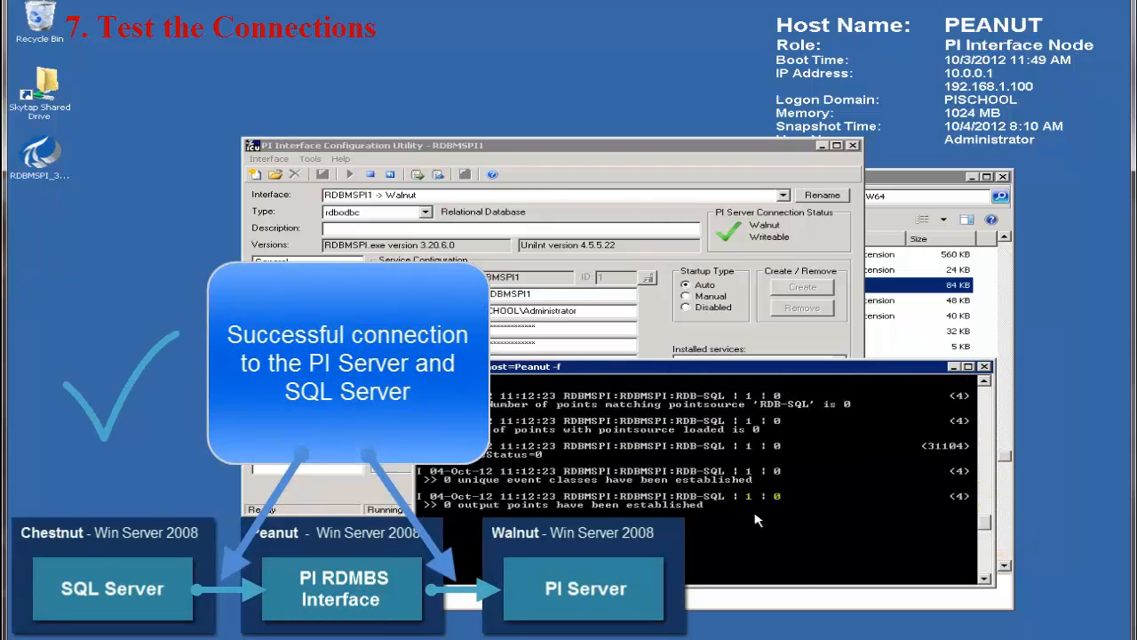
Enable buffering with the PI Buffer Subsystem for the interface node.
left_click(686, 145)
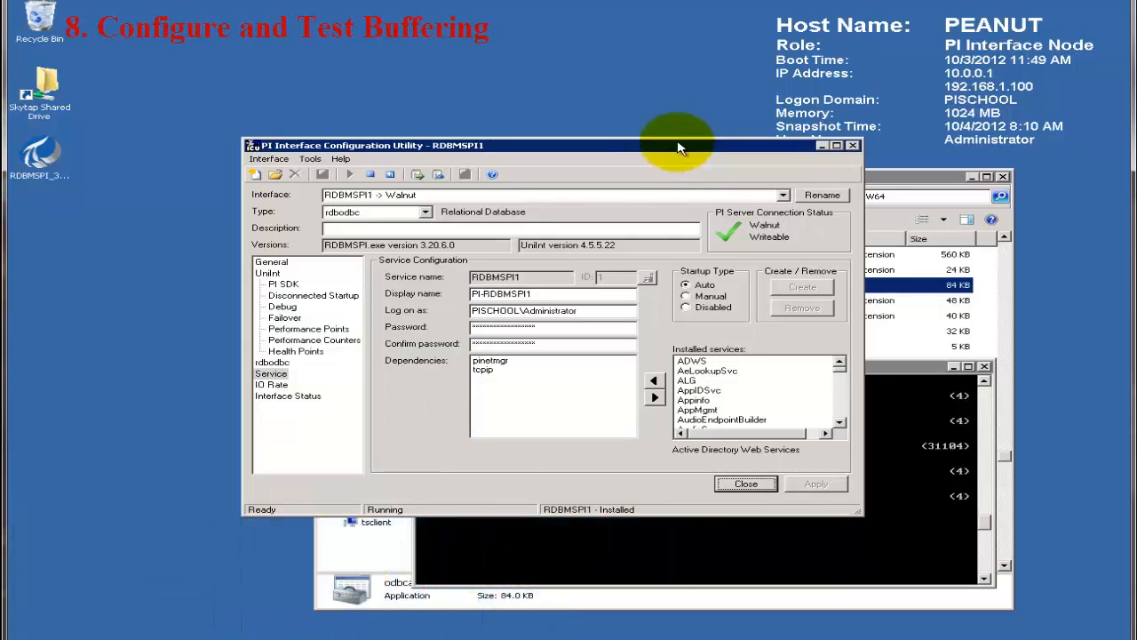
left_click(311, 158)
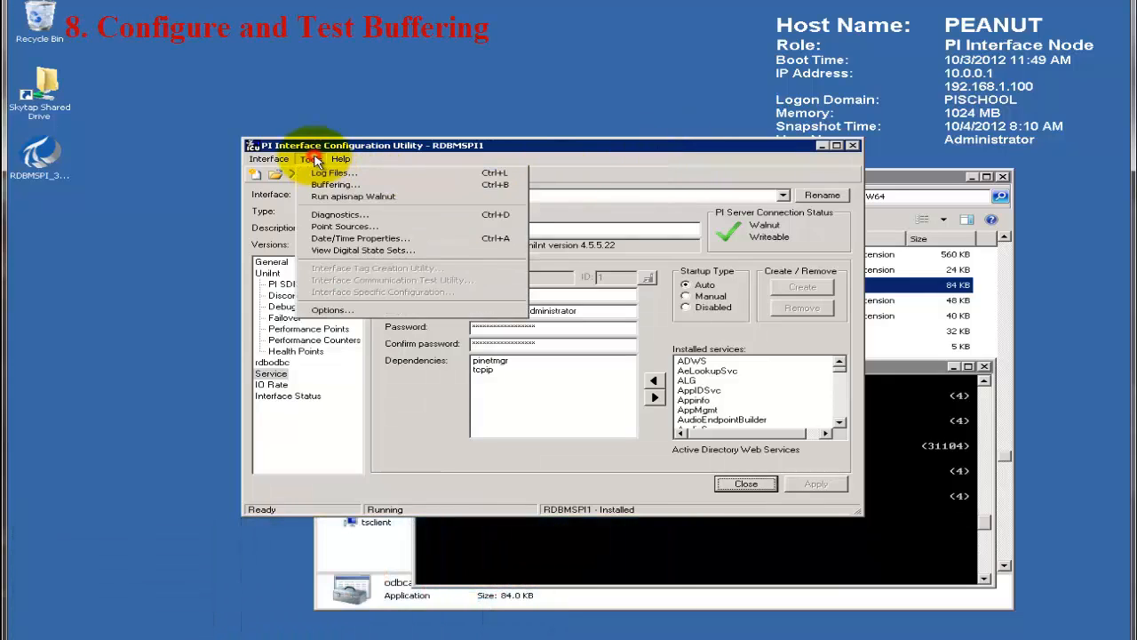
left_click(310, 186)
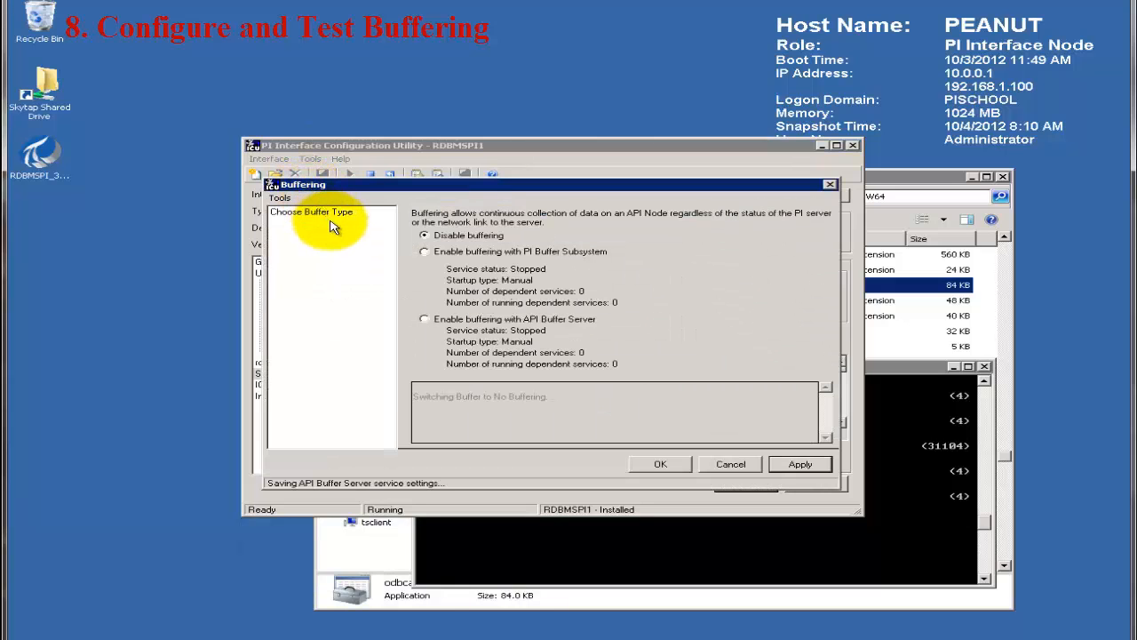
left_click(427, 251)
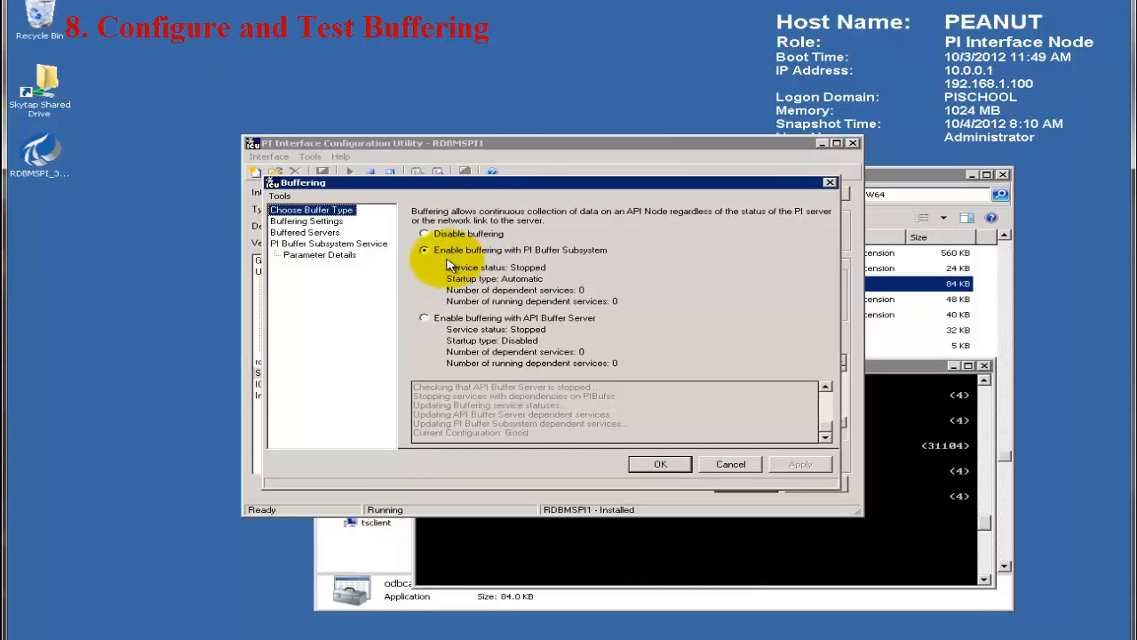
Choose Walnut as the server that data is buffered to and apply the buffered server setting.
left_click(307, 232)
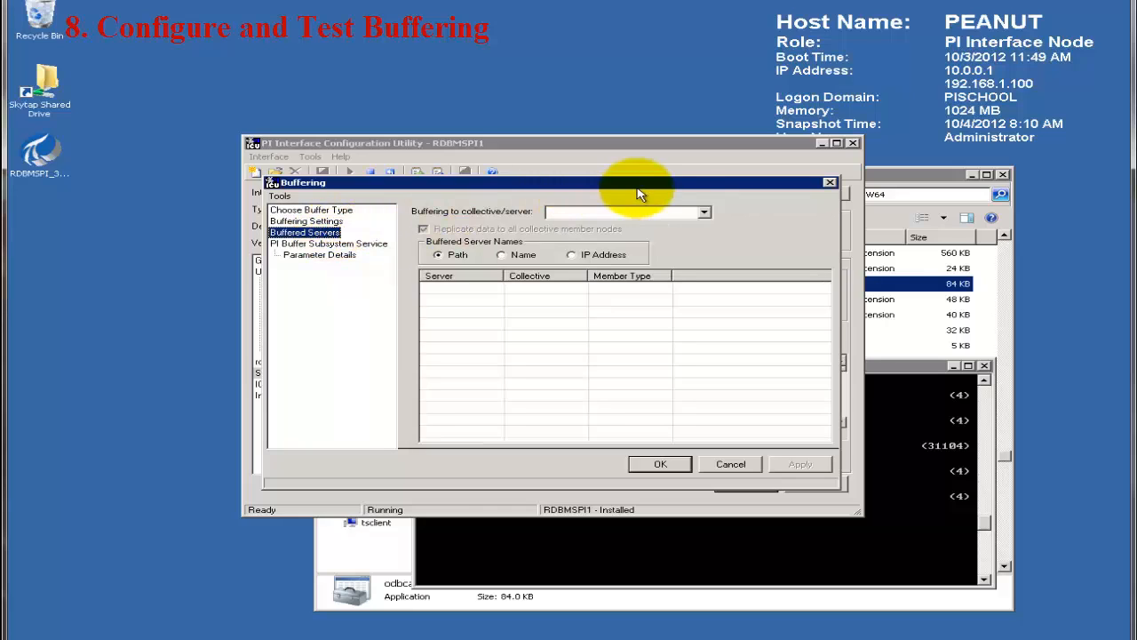
left_click(704, 214)
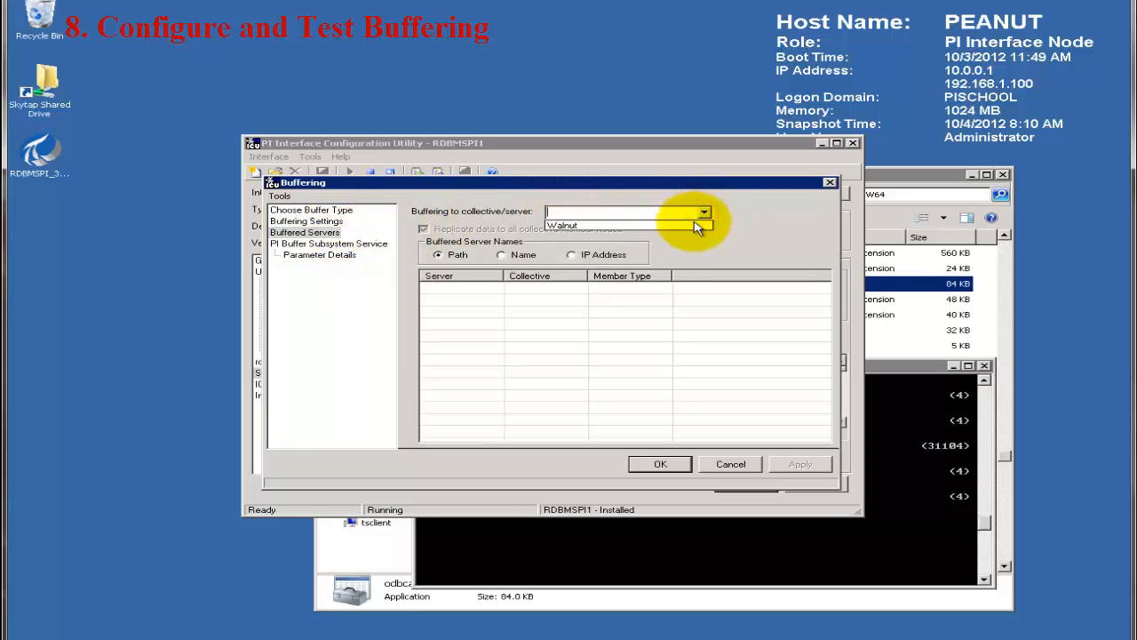
left_click(692, 225)
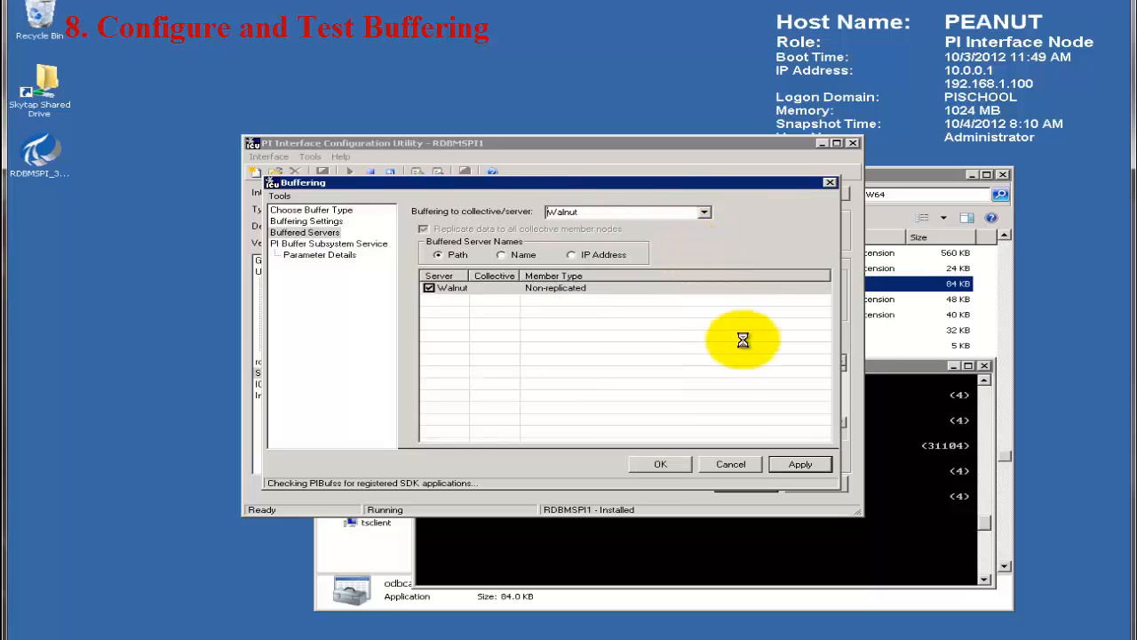
left_click(800, 464)
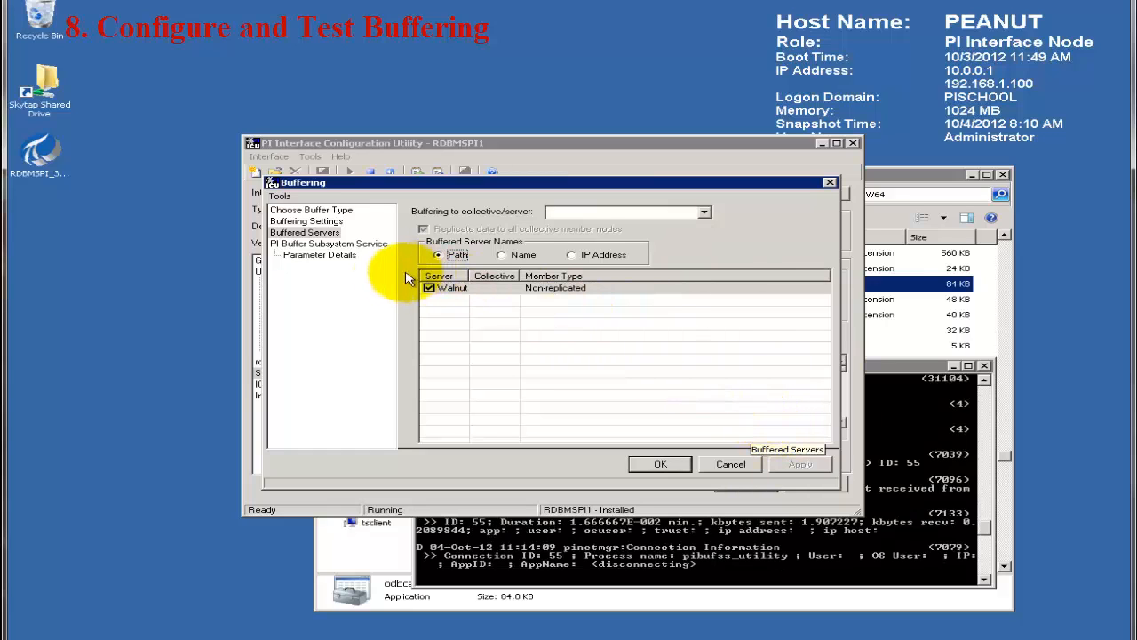
Start the PI Buffer Subsystem service.
left_click(351, 245)
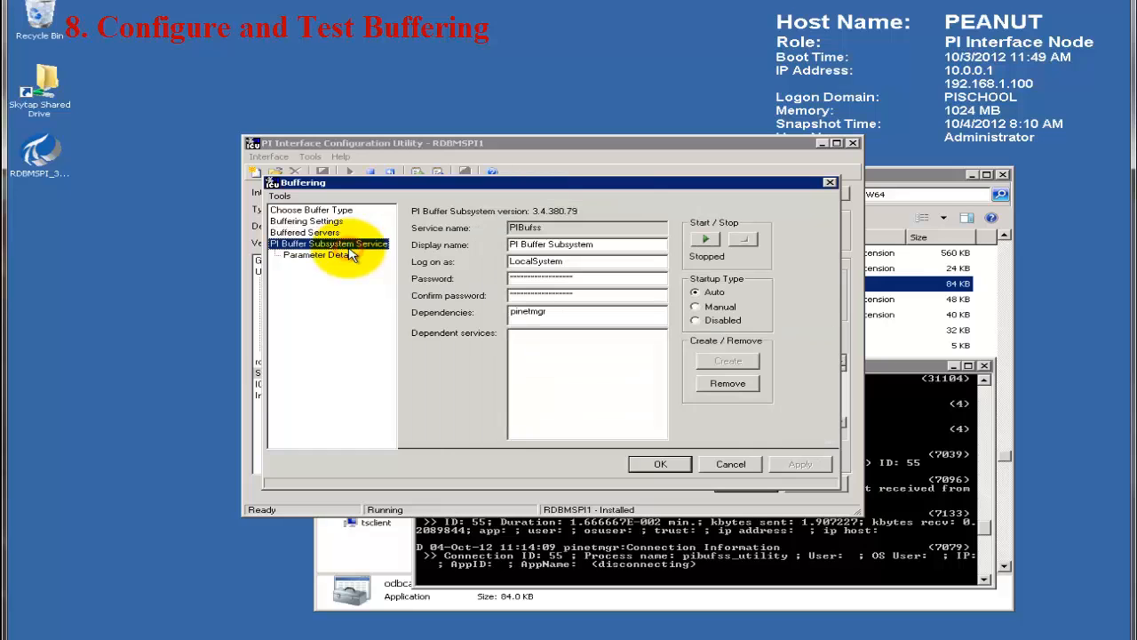
left_click(704, 242)
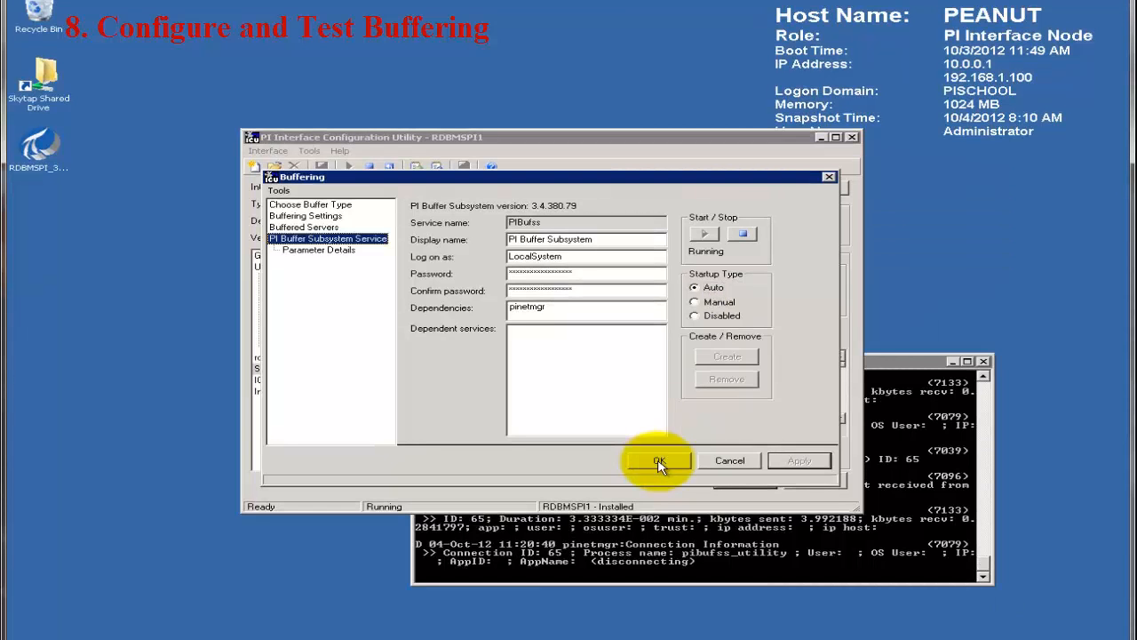
Accept the buffering settings, add pibufss to the RDBMSPI1 service's dependencies, and restart the interface service with the changes saved.
left_click(659, 462)
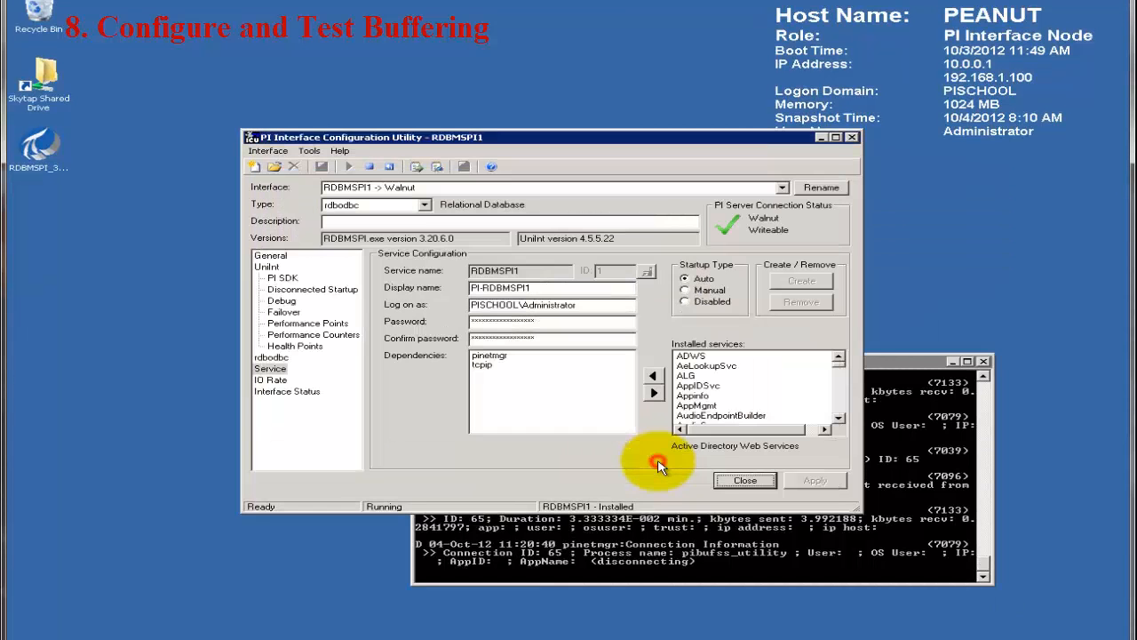
left_click(573, 385)
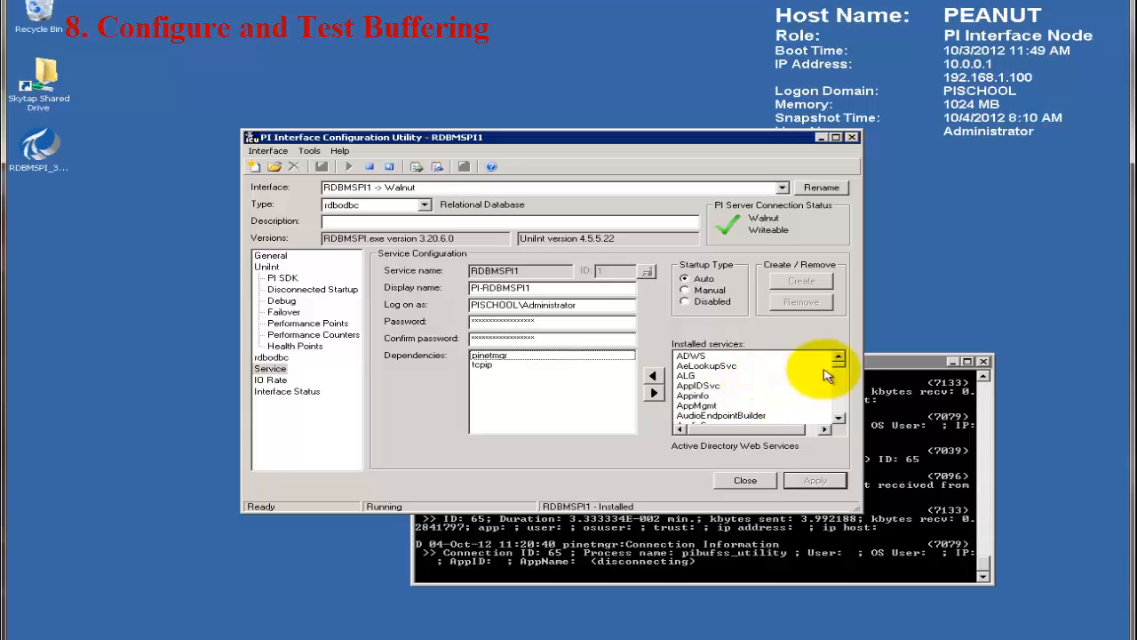
scroll(839, 381, "down", 4)
scroll(839, 380, "down", 15)
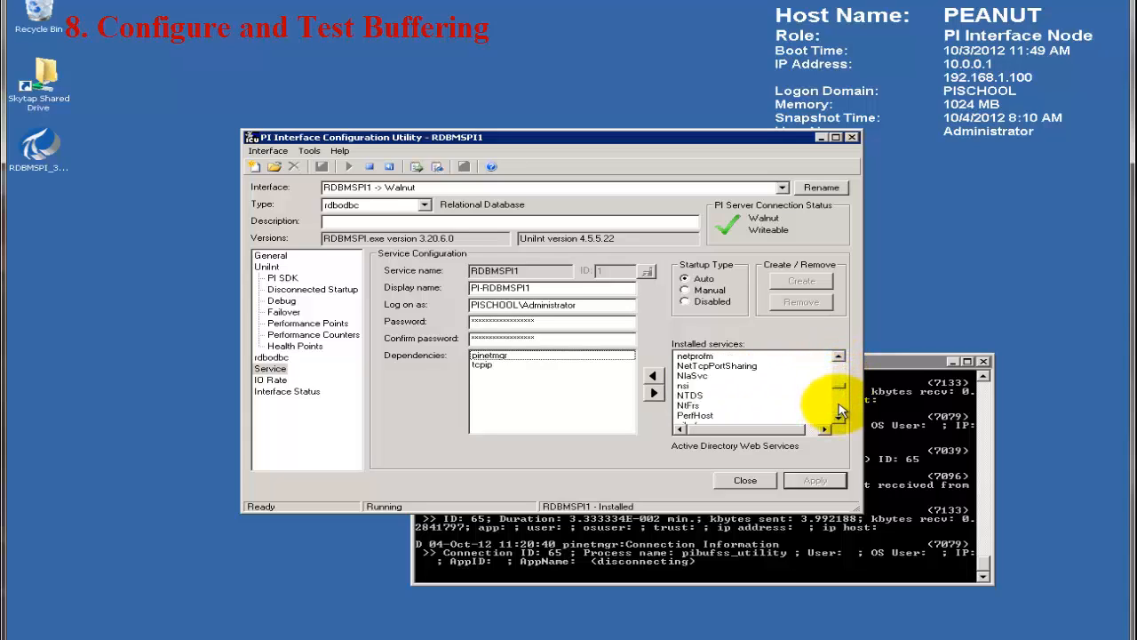
left_click(840, 409)
left_click(840, 408)
left_click(841, 382)
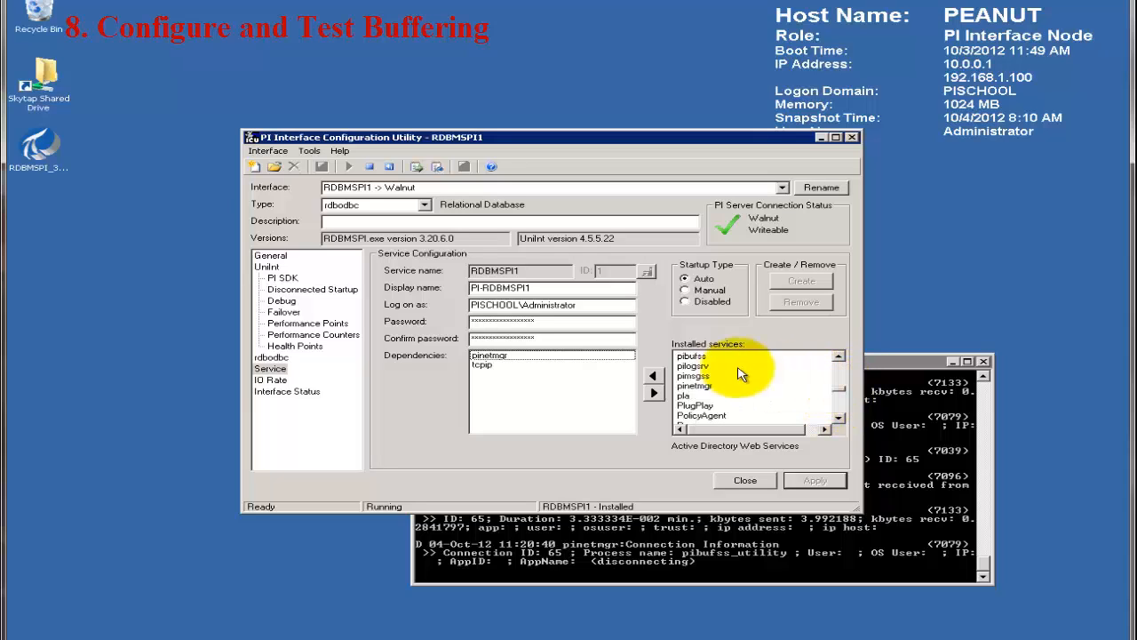
left_click(691, 356)
left_click(654, 375)
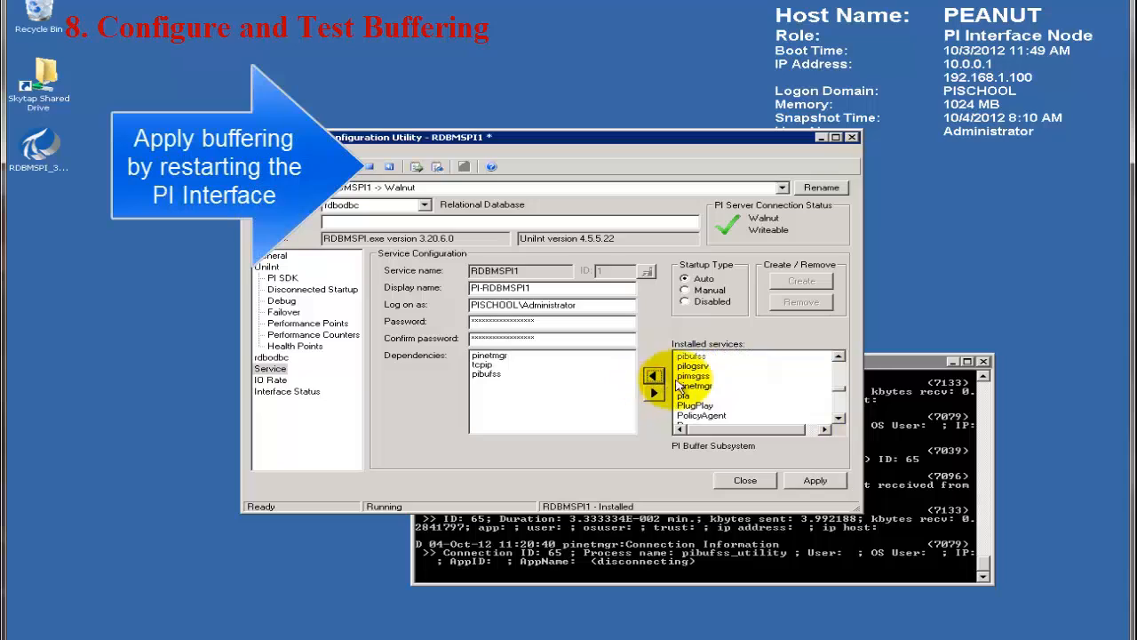
left_click(388, 168)
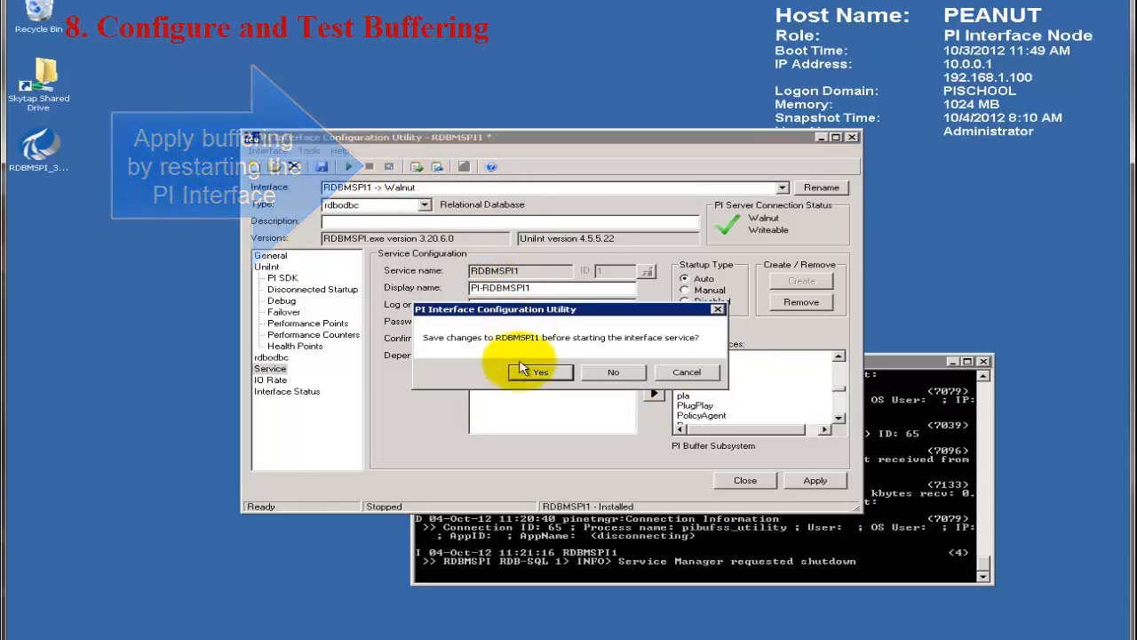
left_click(460, 369)
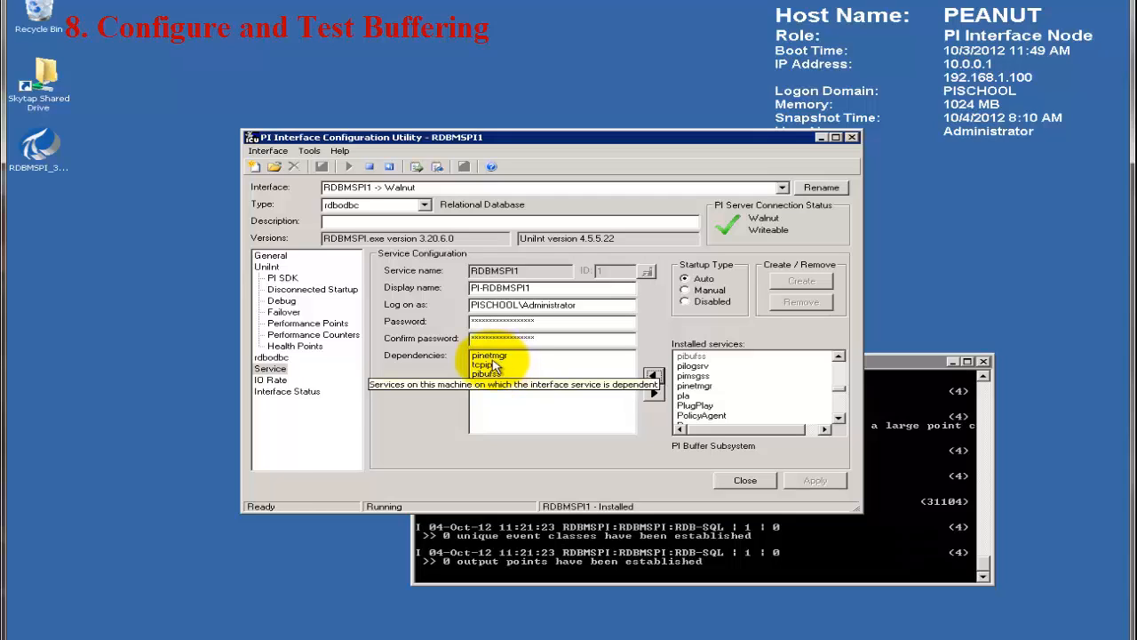
Switch to a new Command Prompt, go to %pihome%\bin and run pibufss -cfg to check the buffering configuration.
left_click(32, 638)
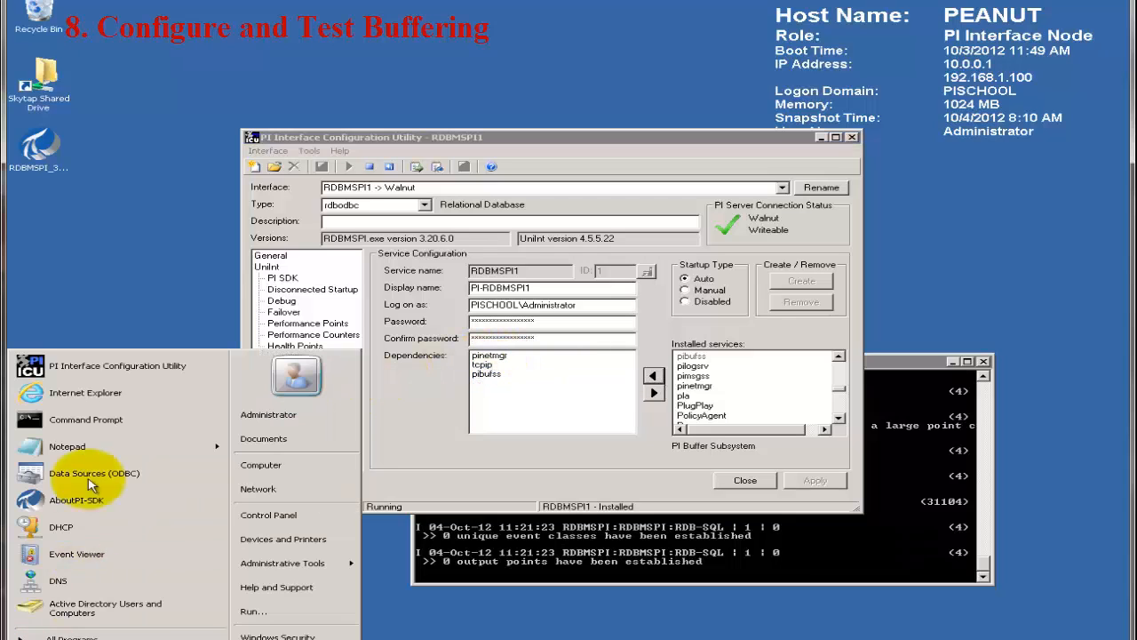
left_click(79, 418)
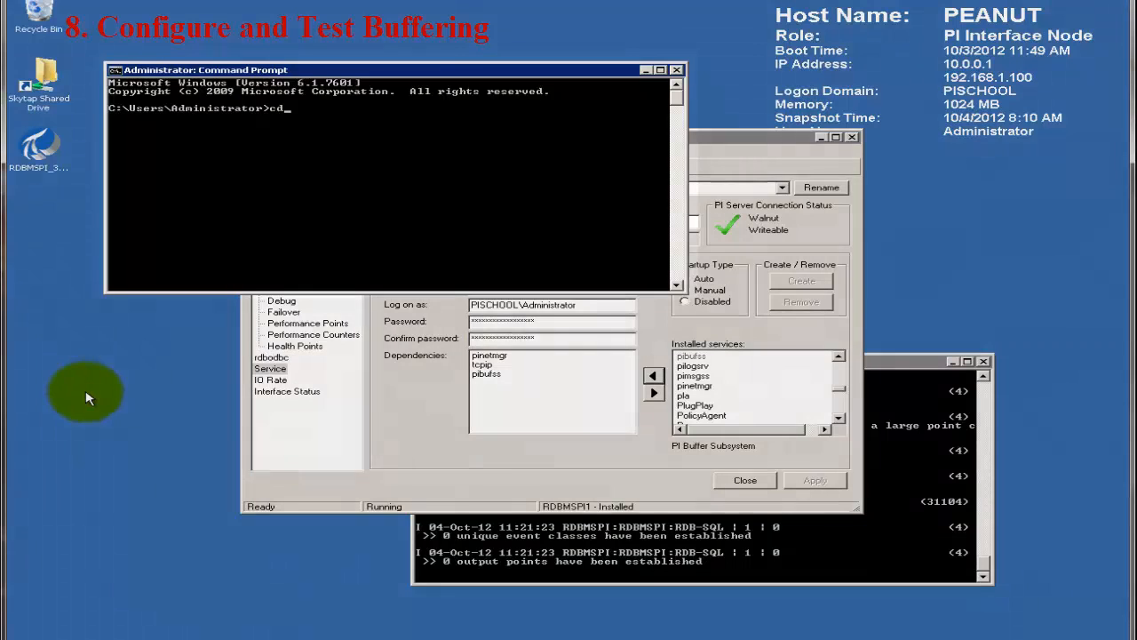
type("cd %")
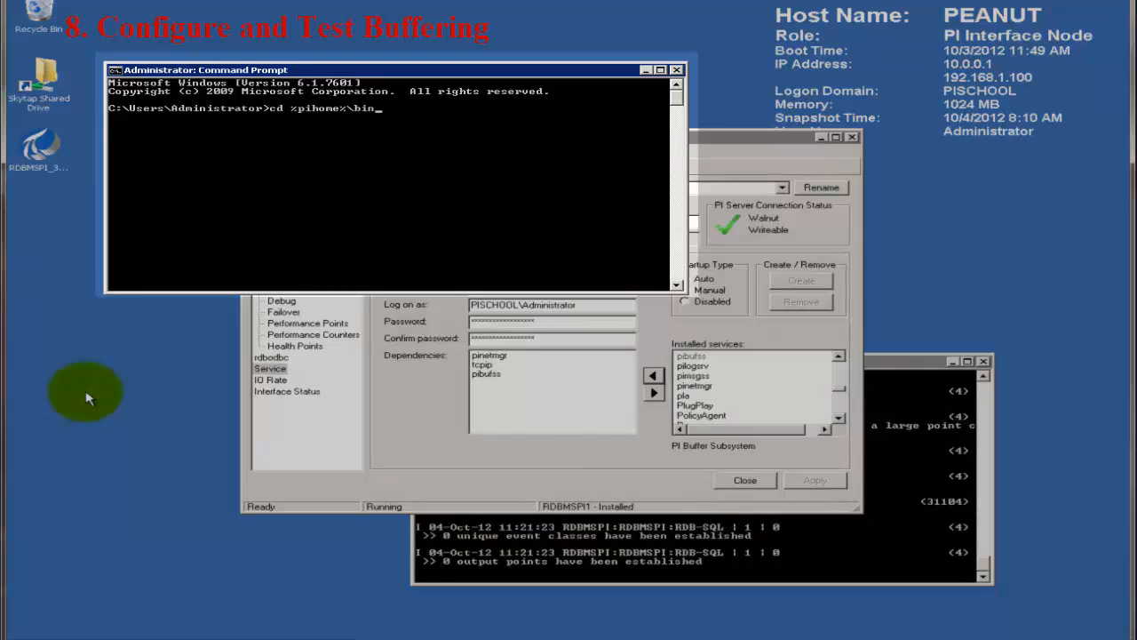
type("pihome%\\bin")
key("Return")
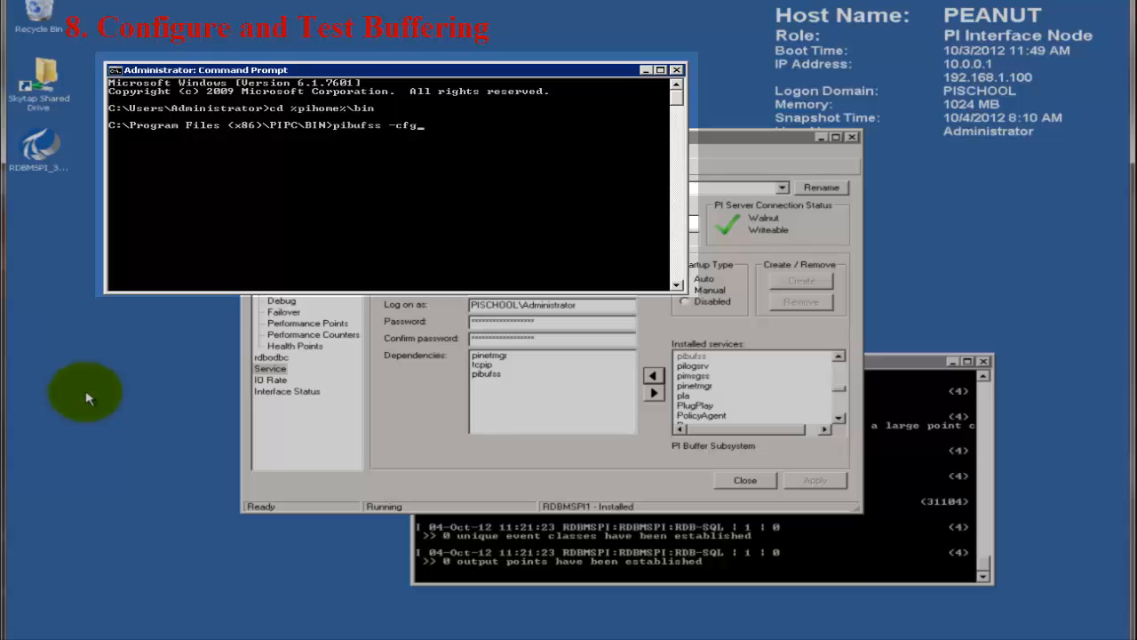
key("Return")
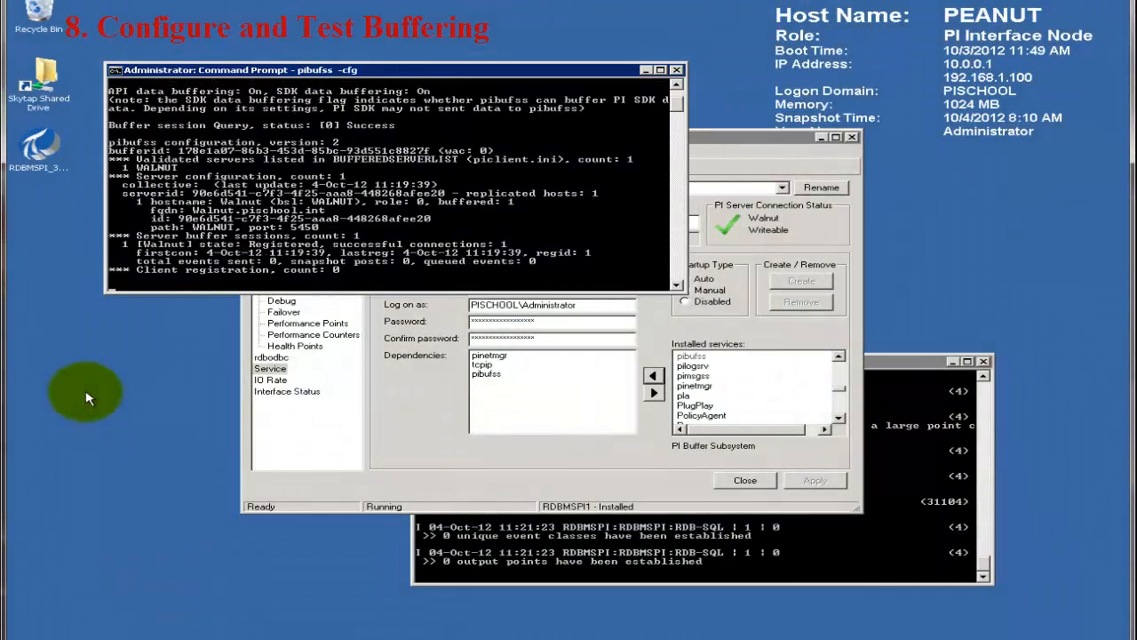